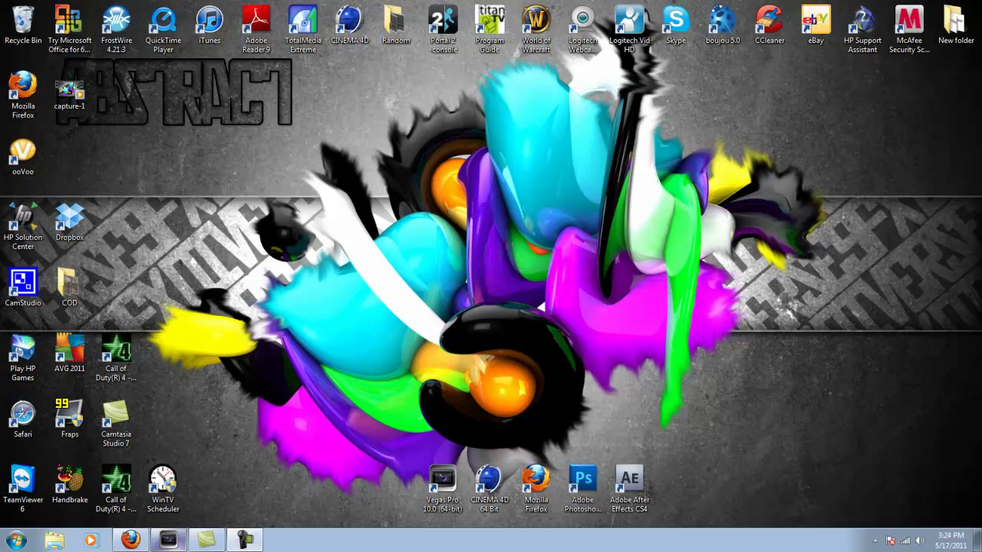
pyautogui.moveTo(119, 86); pyautogui.dragTo(142, 61)
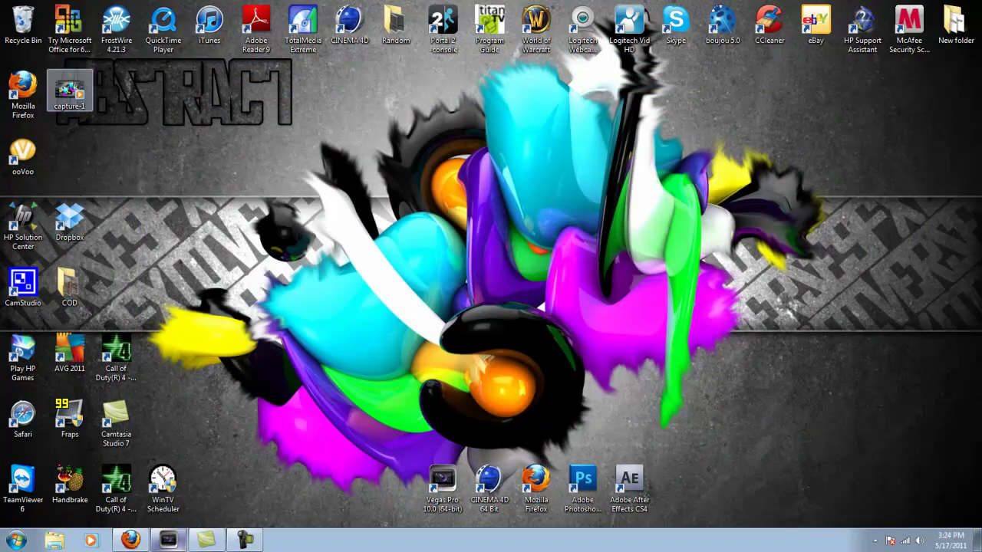
pyautogui.moveTo(97, 66); pyautogui.dragTo(573, 264)
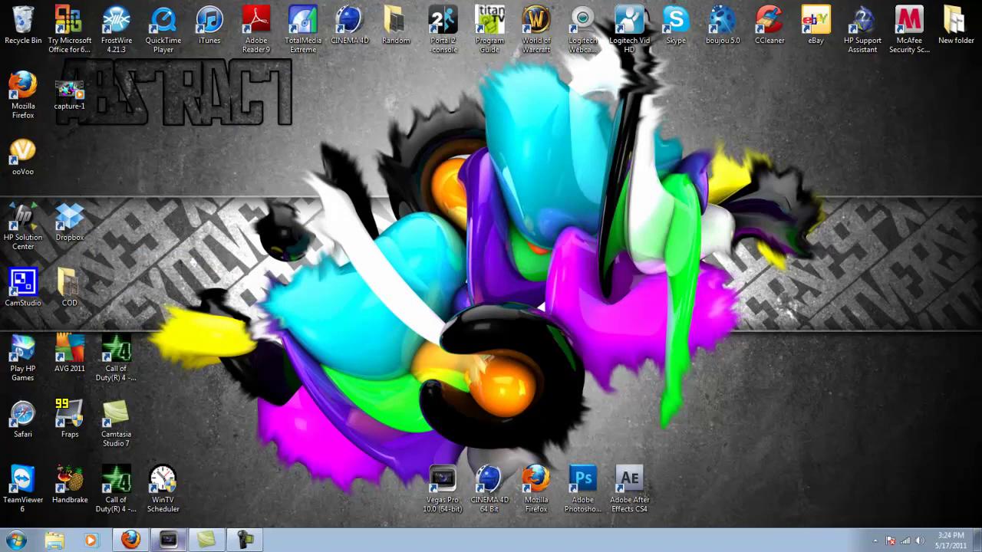
pyautogui.moveTo(153, 92); pyautogui.dragTo(399, 119)
# Launch CINEMA 4D 64 Bit and add a capsule primitive to the empty scene.
pyautogui.click(16, 540)
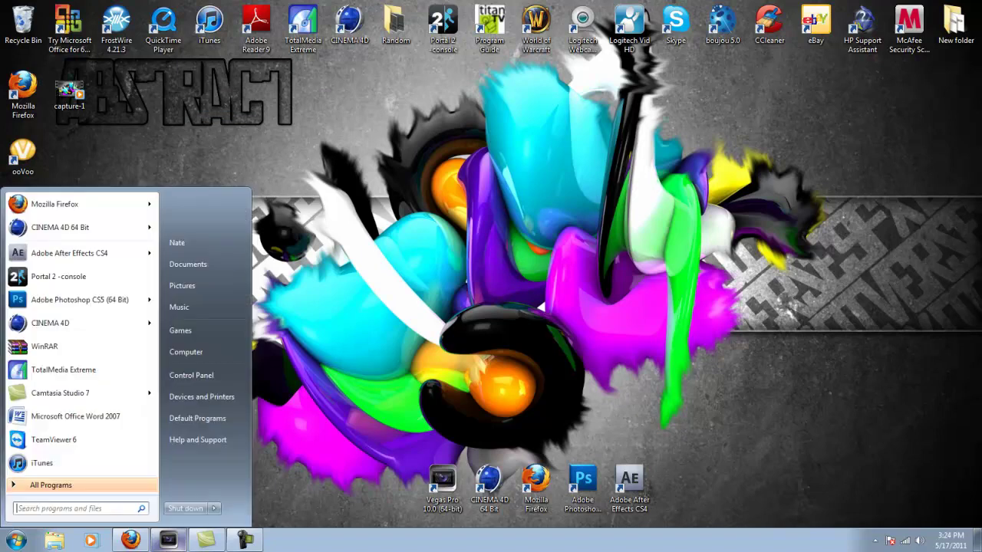
pyautogui.click(69, 228)
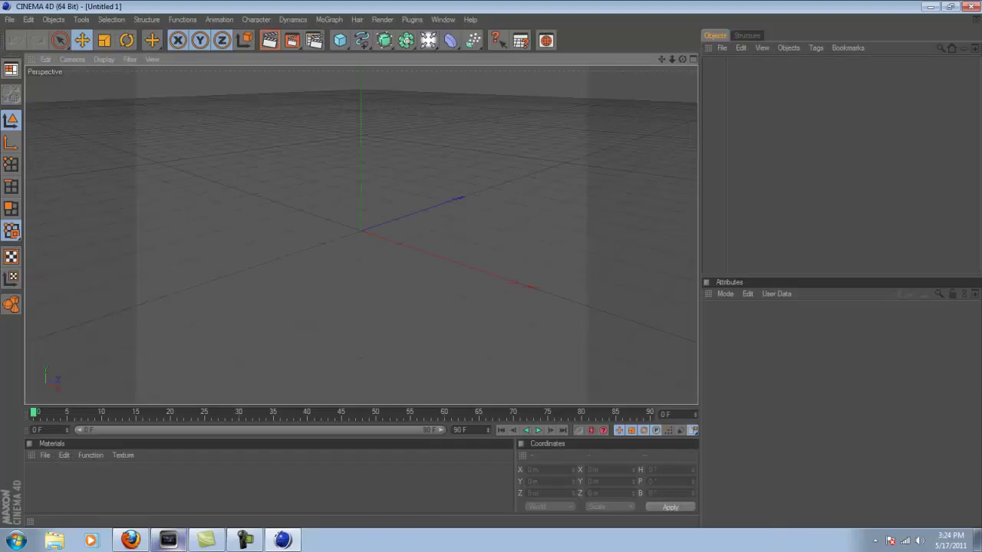
pyautogui.click(342, 40)
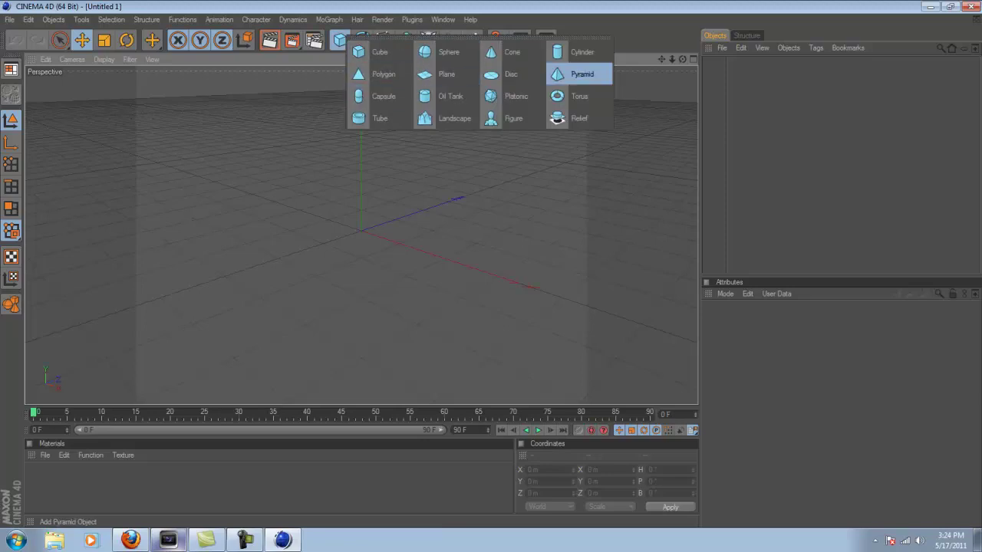
pyautogui.moveTo(628, 85); pyautogui.dragTo(383, 96)
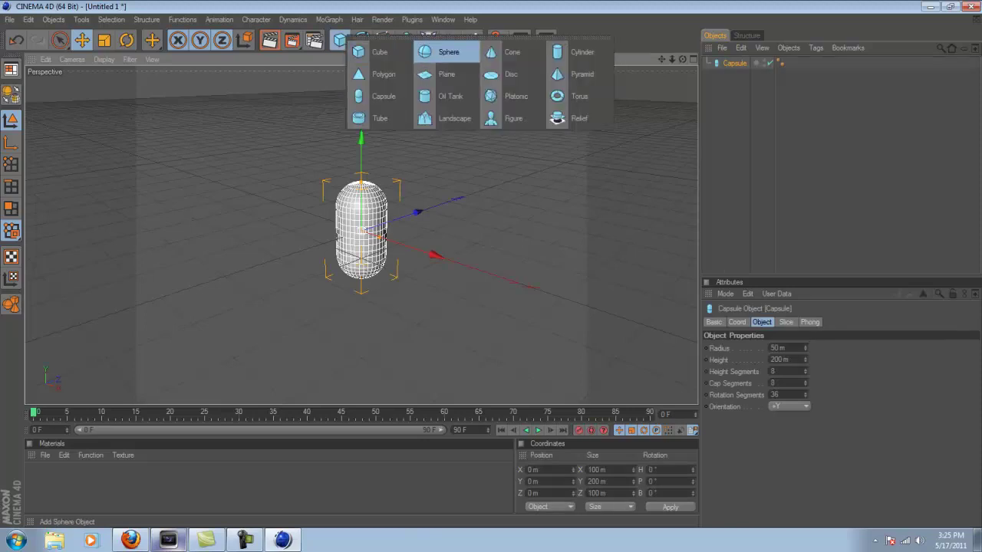
# Add a sphere, move it about 194 m along X beside the capsule, and set its segments to 247.
pyautogui.moveTo(379, 51); pyautogui.dragTo(449, 51)
pyautogui.moveTo(431, 255); pyautogui.dragTo(500, 277)
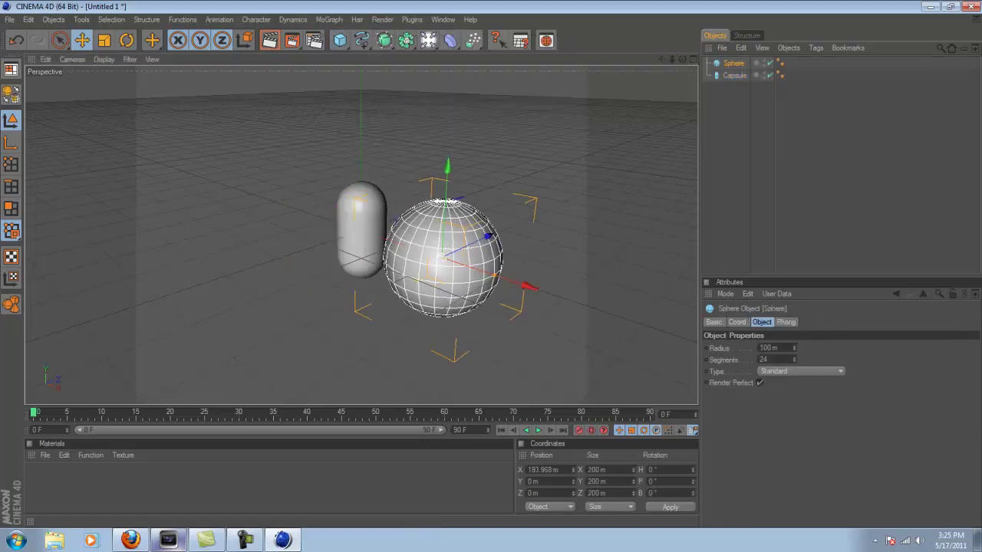
pyautogui.write('7')
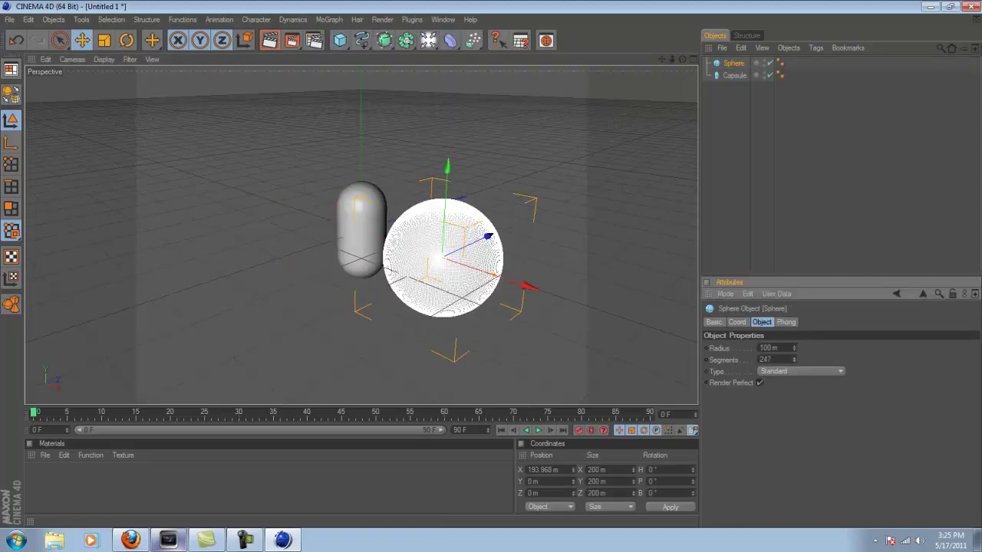
# Try setting the sphere's segments to 80.
pyautogui.moveTo(772, 360); pyautogui.dragTo(758, 359)
pyautogui.write('80')
pyautogui.press('Return')
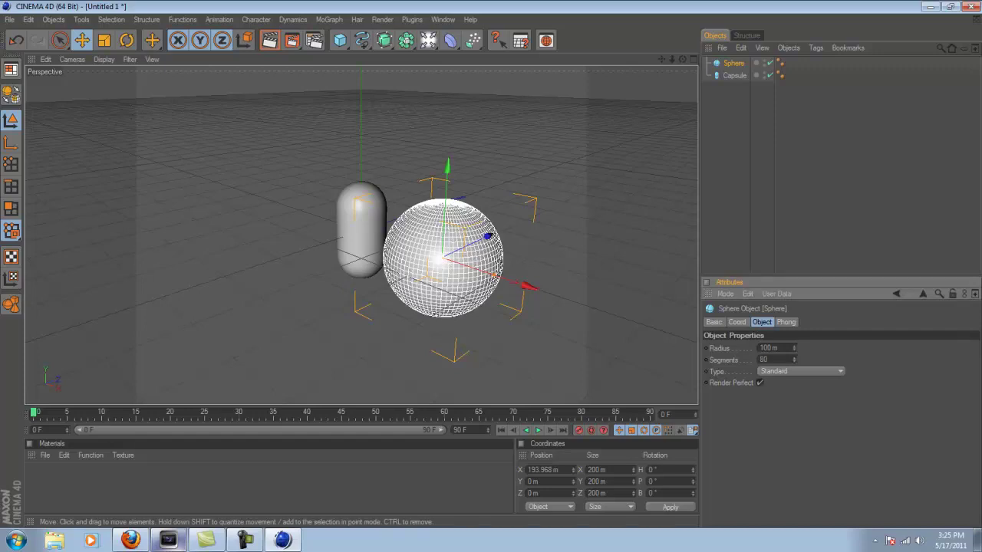
pyautogui.hotkey('ctrl', 'z')
# Raise the capsule's height segments to 90 and its cap segments to 69.
pyautogui.click(362, 230)
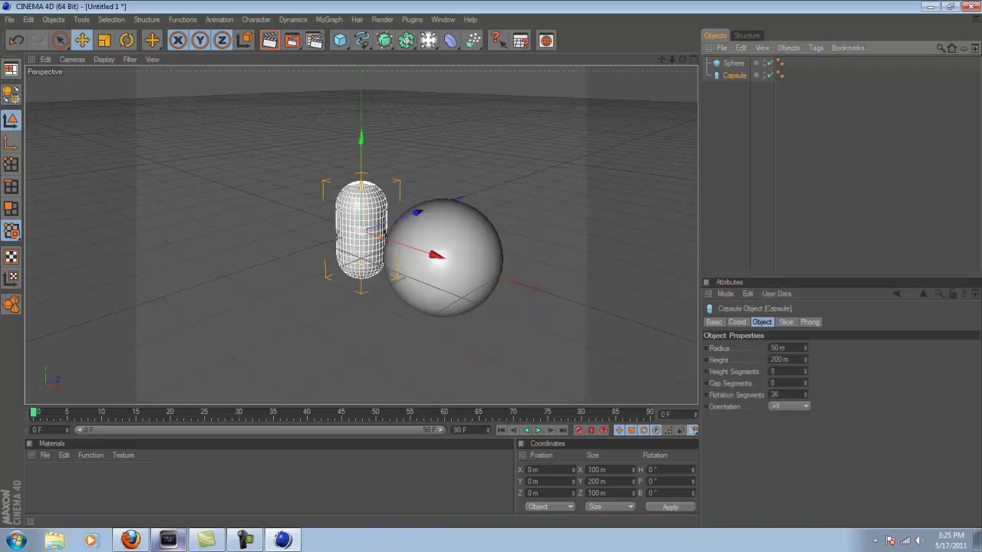
pyautogui.moveTo(805, 371); pyautogui.dragTo(805, 308)
pyautogui.moveTo(805, 383); pyautogui.dragTo(805, 336)
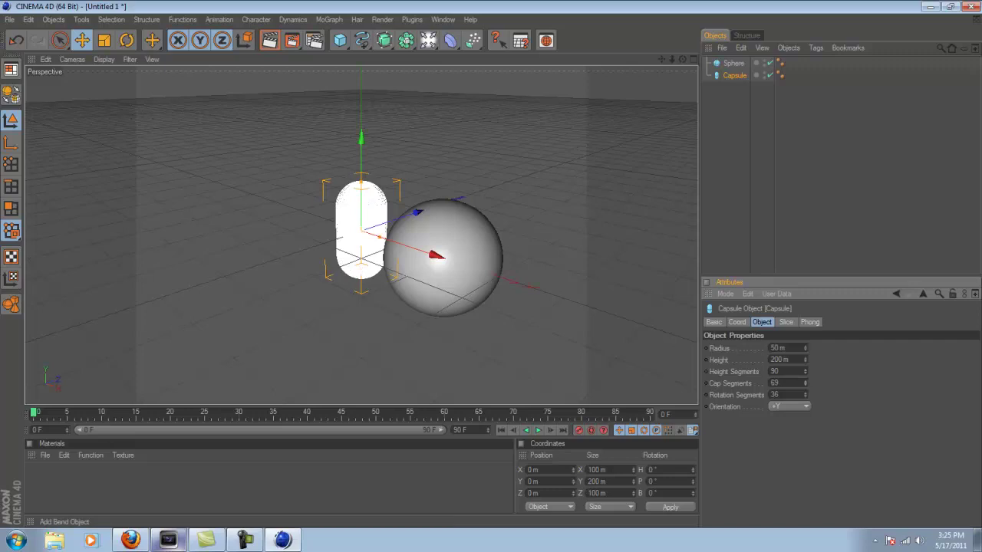
# Add a Bend deformer and group it with the sphere and the capsule under a null object.
pyautogui.moveTo(450, 40); pyautogui.dragTo(486, 49)
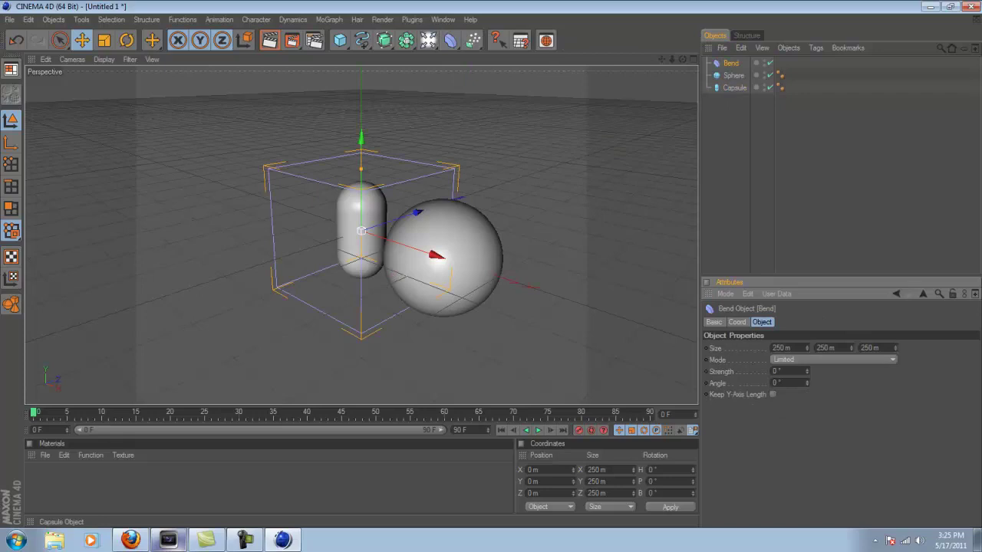
pyautogui.click(734, 87)
pyautogui.keyDown('ctrl'); pyautogui.click(733, 75); pyautogui.keyUp('ctrl')
pyautogui.keyDown('ctrl'); pyautogui.click(730, 63); pyautogui.keyUp('ctrl')
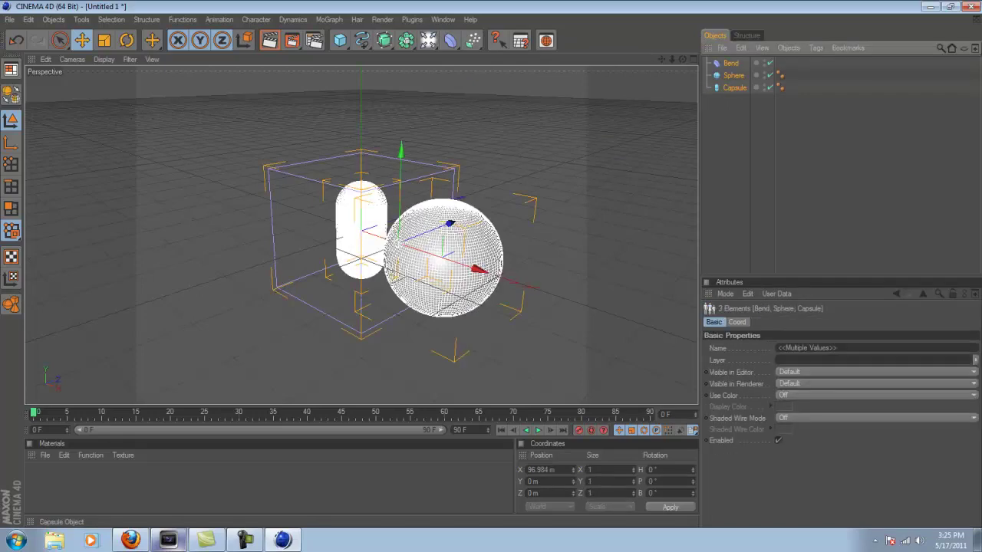
pyautogui.hotkey('alt', 'g')
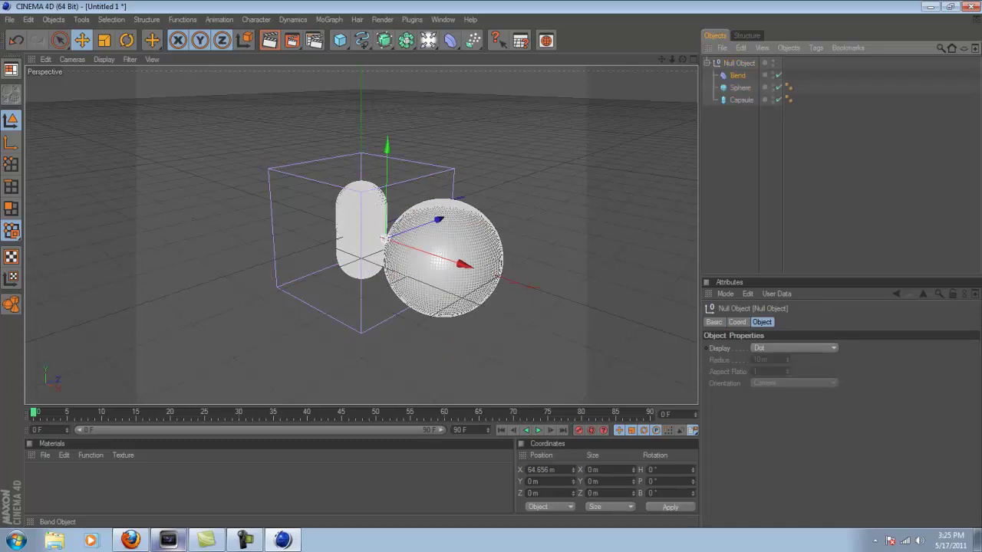
# Set the Bend deformer's mode to Unlimited and bend the shapes to a strength of about -147°.
pyautogui.click(737, 75)
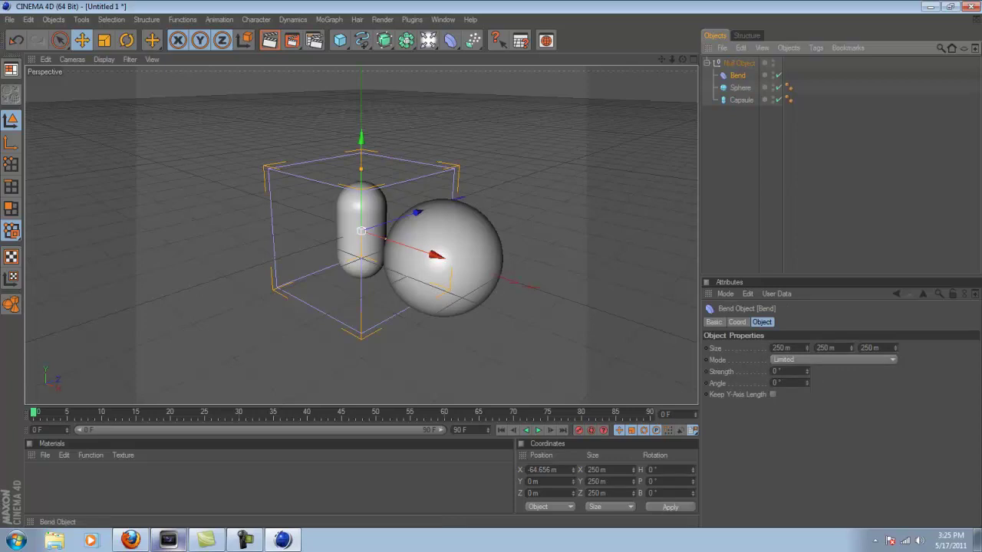
pyautogui.moveTo(807, 371); pyautogui.dragTo(807, 518)
pyautogui.moveTo(243, 144); pyautogui.dragTo(286, 153)
pyautogui.moveTo(807, 456); pyautogui.dragTo(807, 332)
pyautogui.moveTo(402, 172); pyautogui.dragTo(323, 161)
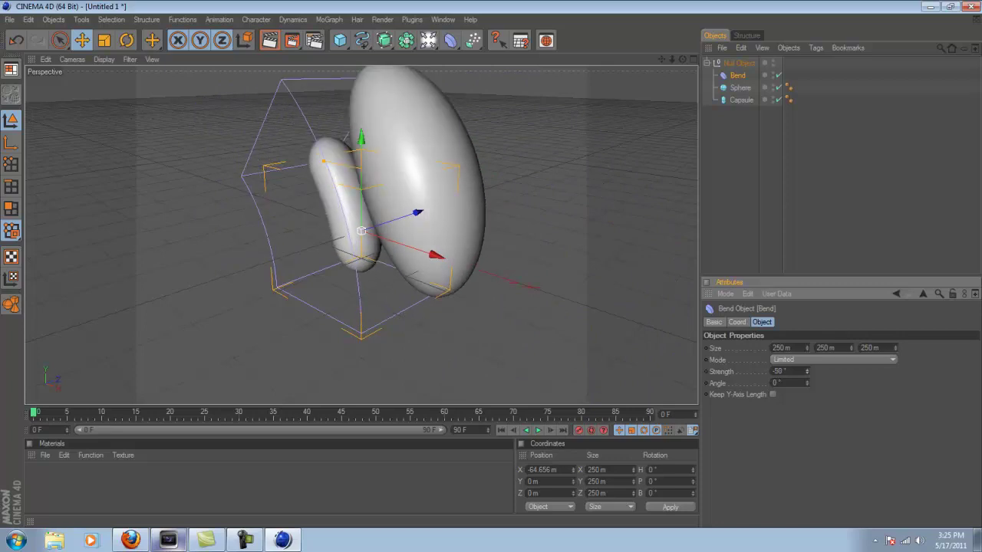
pyautogui.click(832, 359)
pyautogui.click(813, 395)
pyautogui.moveTo(324, 161); pyautogui.dragTo(284, 164)
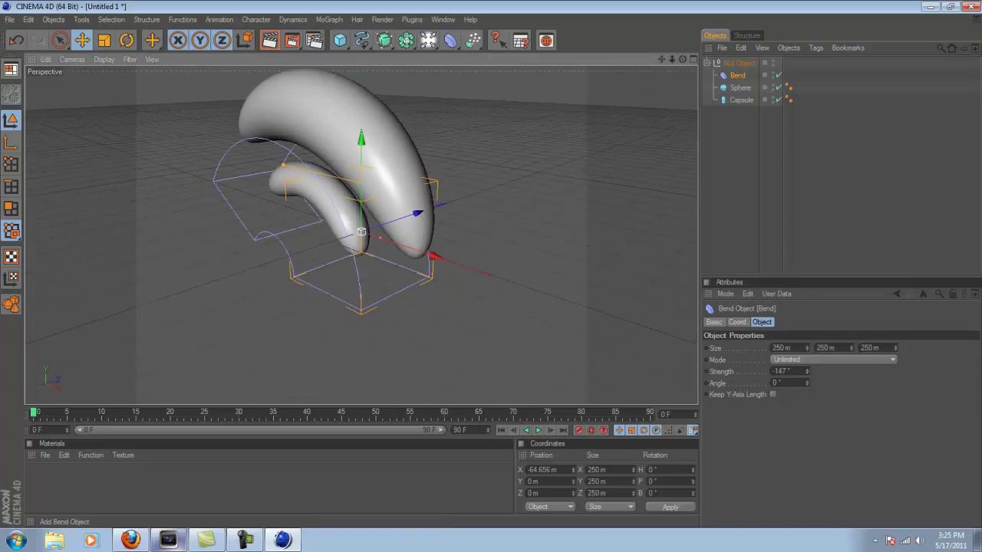
# Add a Twist deformer and place it inside the null object, directly below the Bend.
pyautogui.moveTo(682, 59); pyautogui.dragTo(729, 62)
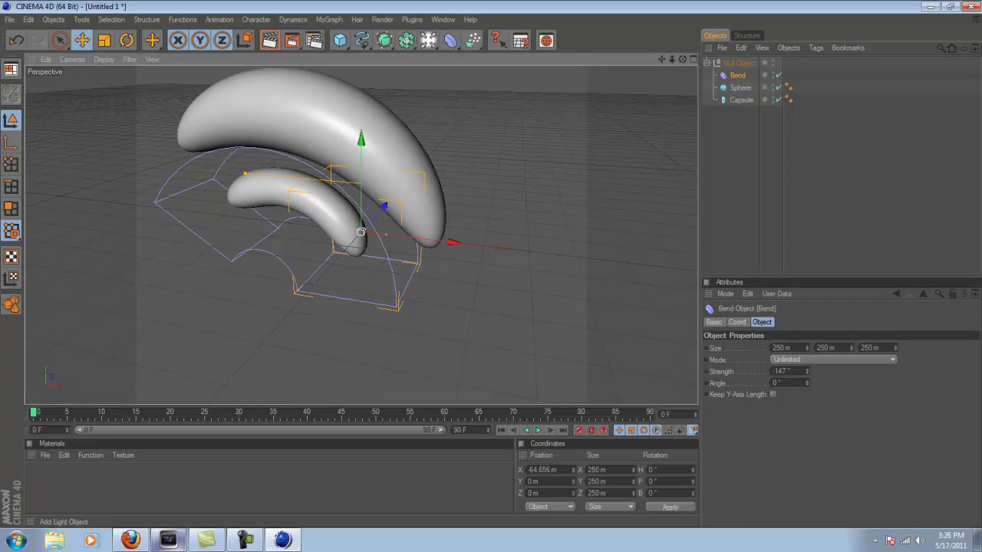
pyautogui.moveTo(450, 40); pyautogui.dragTo(579, 51)
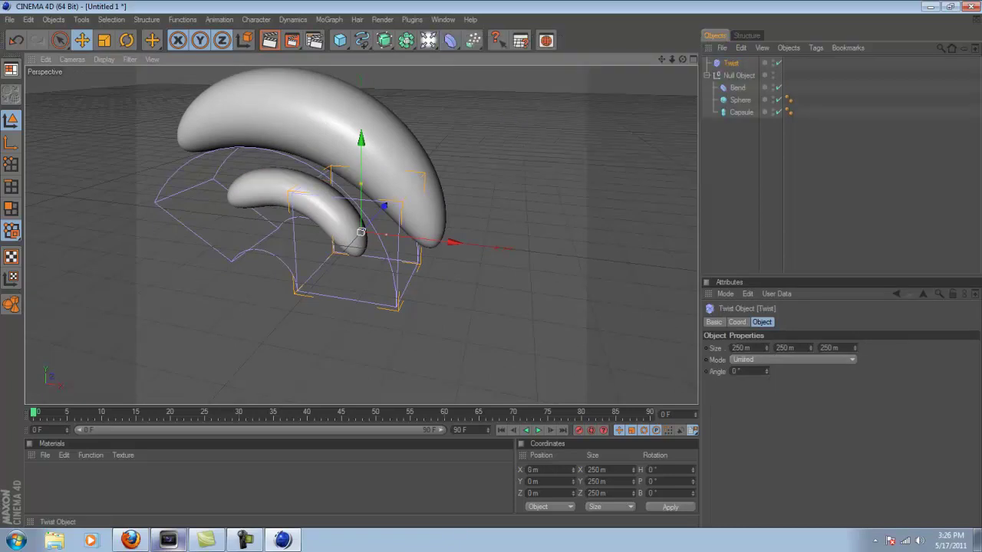
pyautogui.moveTo(731, 62); pyautogui.dragTo(738, 82)
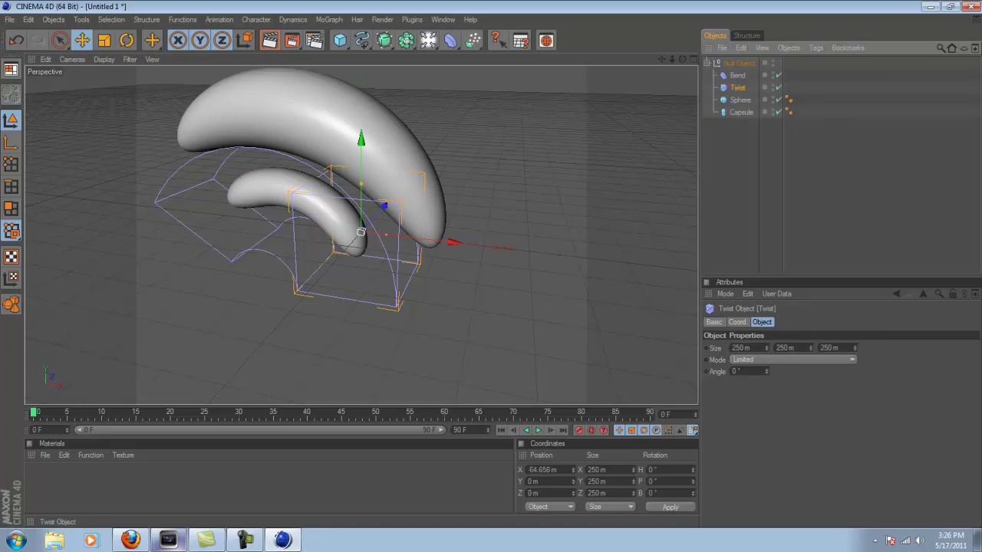
# Set the Twist deformer's mode to Unlimited, its angle to -90° and its X size to 447 m.
pyautogui.moveTo(766, 372)
pyautogui.mouseDown()
pyautogui.moveTo(766, 316)
pyautogui.moveTo(776, 371)
pyautogui.mouseUp()
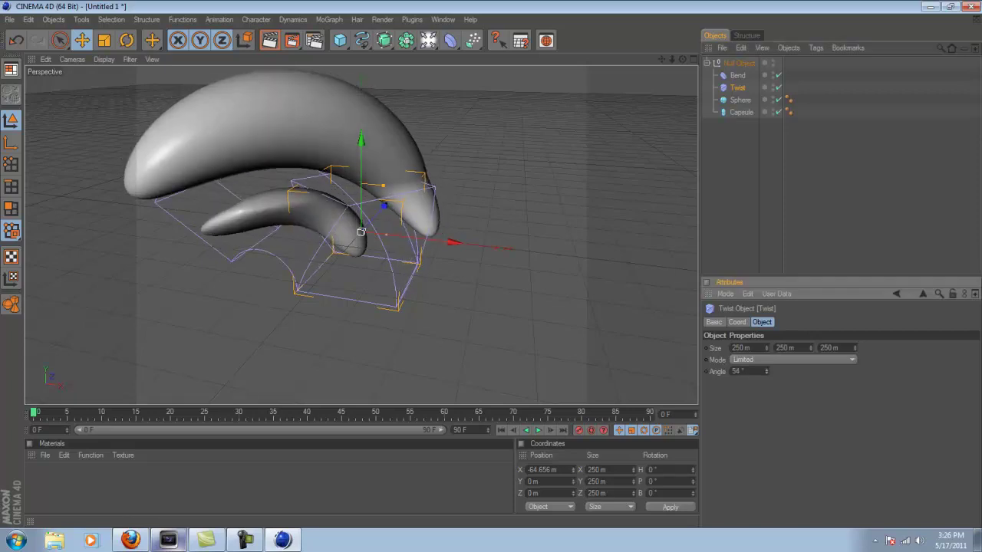
pyautogui.click(790, 360)
pyautogui.click(767, 394)
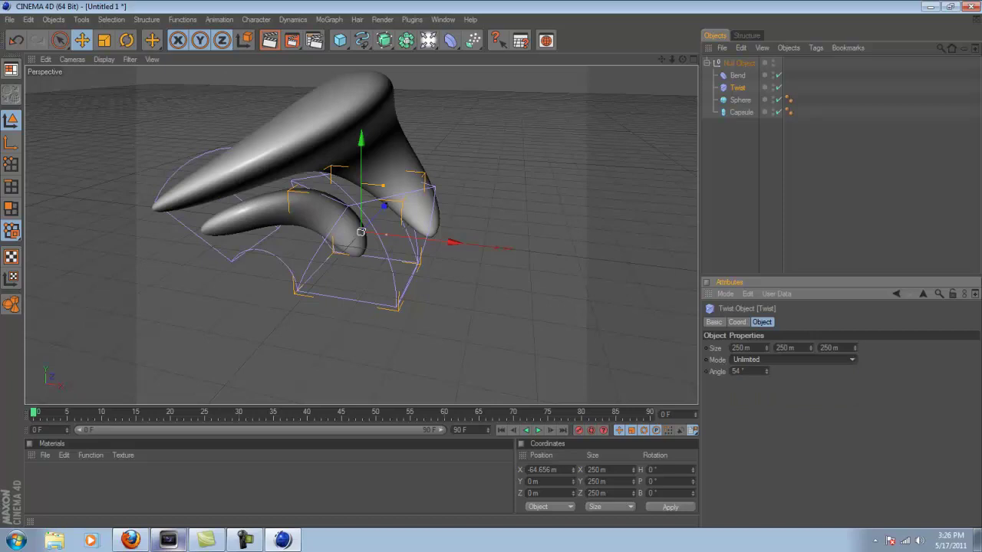
pyautogui.moveTo(766, 372); pyautogui.dragTo(774, 347)
pyautogui.moveTo(682, 59); pyautogui.dragTo(774, 48)
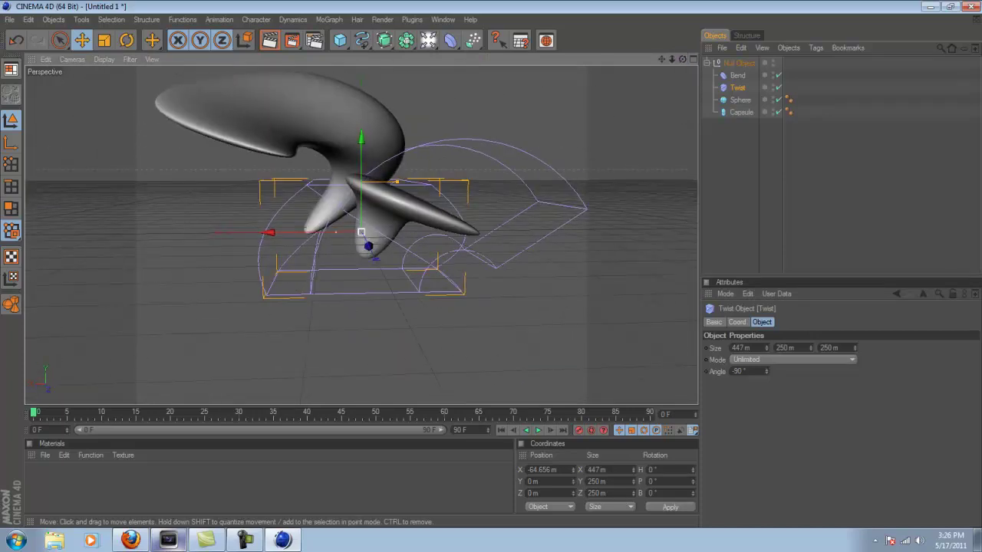
pyautogui.click(930, 7)
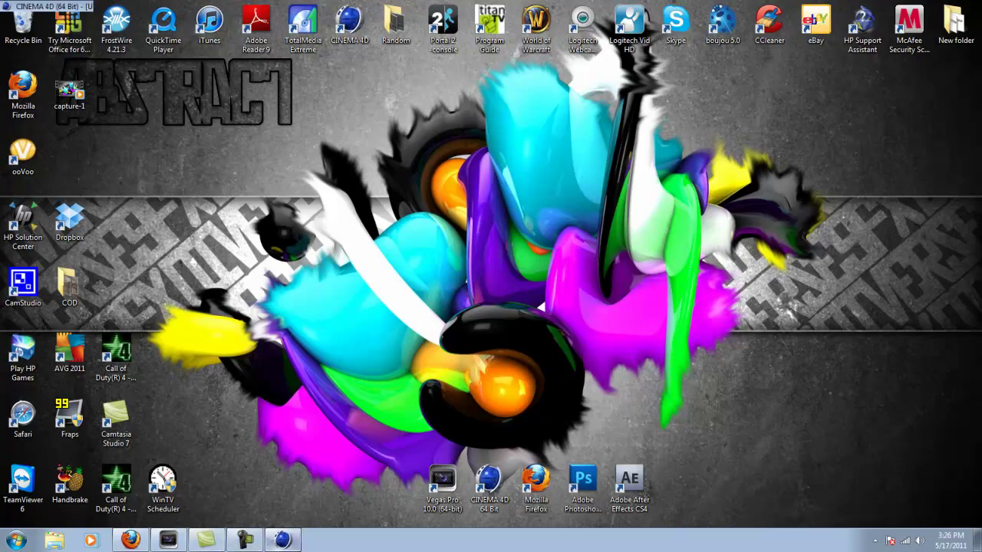
pyautogui.click(282, 540)
# Duplicate the null object with all its contents and move the copy to about 171 m on X.
pyautogui.moveTo(661, 59); pyautogui.dragTo(695, 71)
pyautogui.click(738, 63)
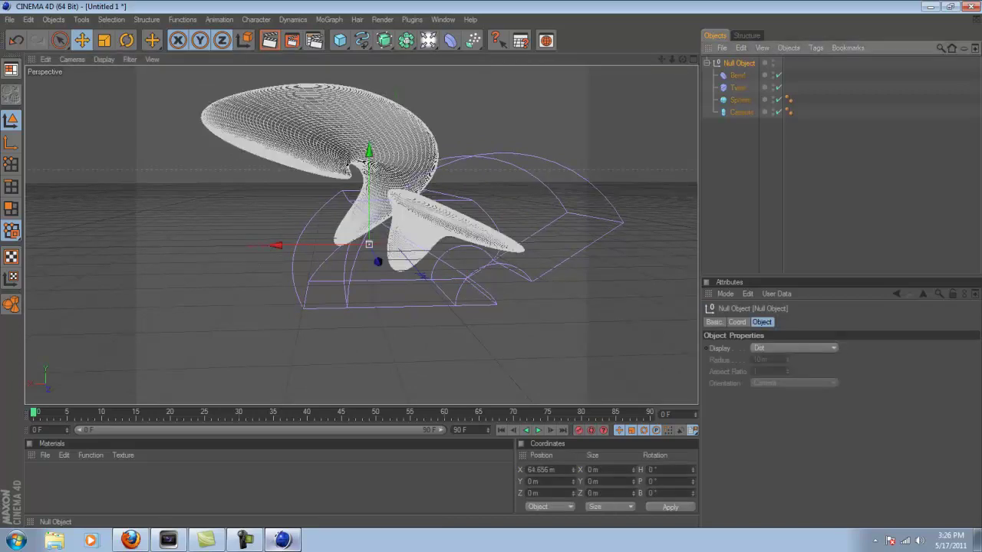
pyautogui.hotkey('ctrl', 'v')
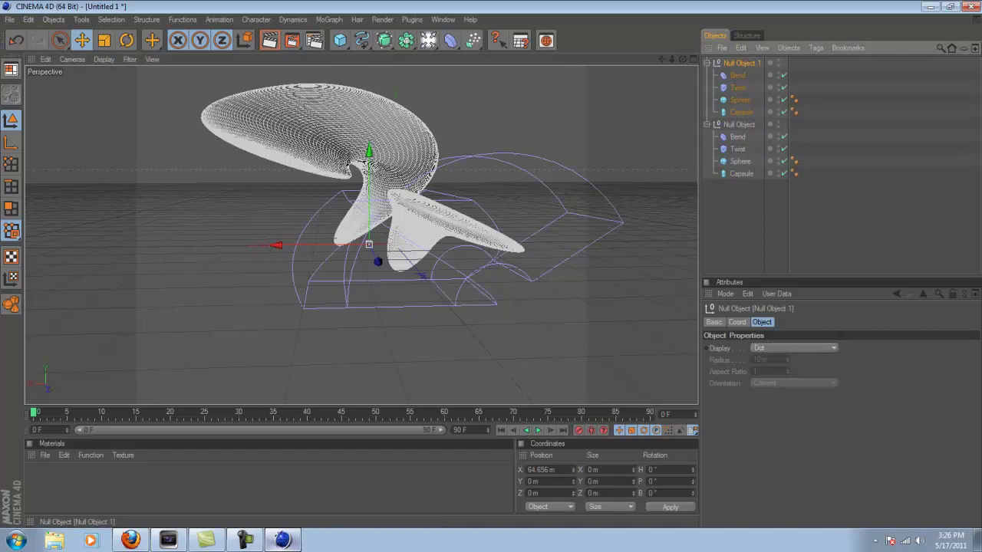
pyautogui.moveTo(276, 245); pyautogui.dragTo(231, 246)
# Change the Bend strength in the duplicated group and set its Twist angle to 270°.
pyautogui.click(737, 75)
pyautogui.moveTo(807, 371); pyautogui.dragTo(807, 294)
pyautogui.click(737, 88)
pyautogui.moveTo(767, 371); pyautogui.dragTo(766, 95)
pyautogui.moveTo(681, 59); pyautogui.dragTo(805, 65)
pyautogui.keyDown('alt'); pyautogui.moveTo(525, 230); pyautogui.dragTo(529, 226); pyautogui.keyUp('alt')
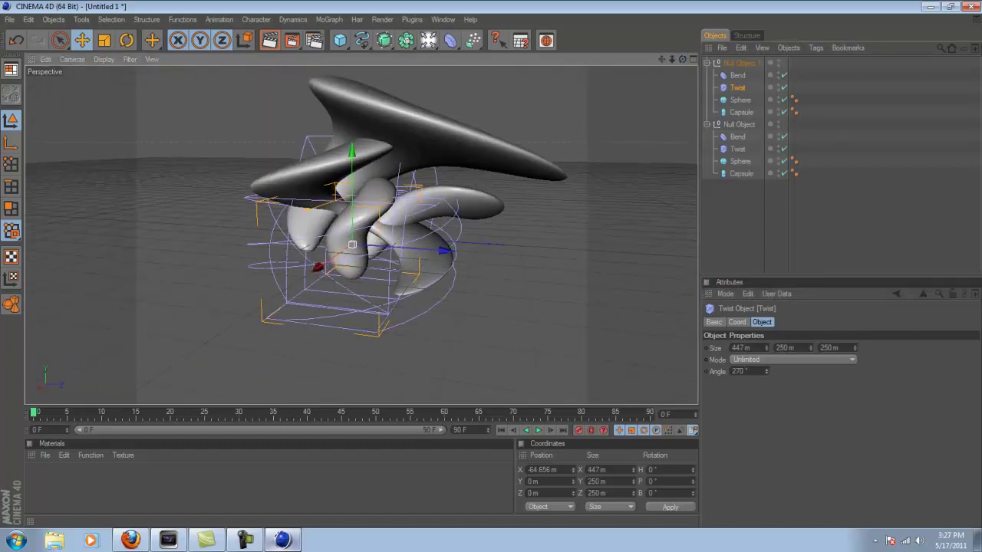
# Add a small sphere of about 42 m radius and place it about 298 m along Z from the origin.
pyautogui.moveTo(661, 59); pyautogui.dragTo(643, 63)
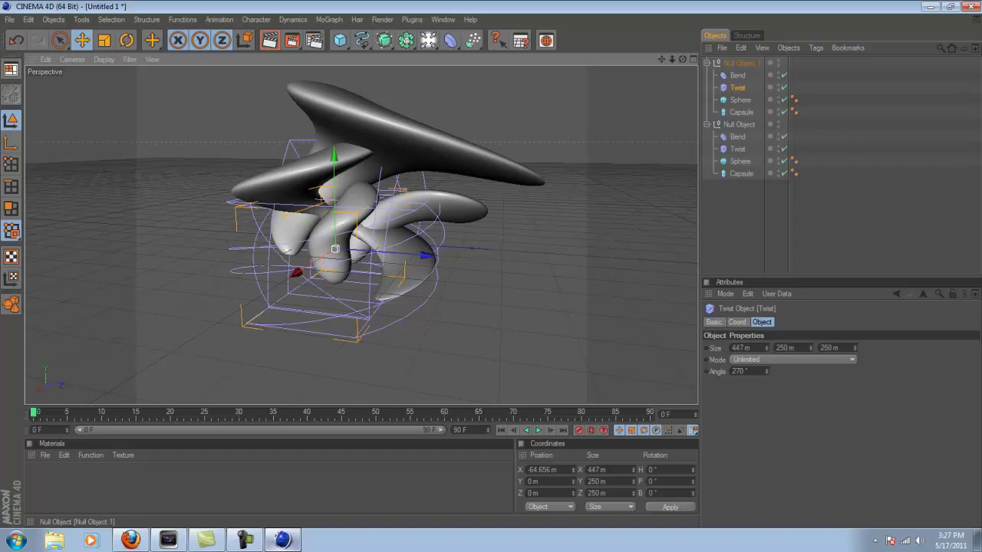
pyautogui.click(741, 63)
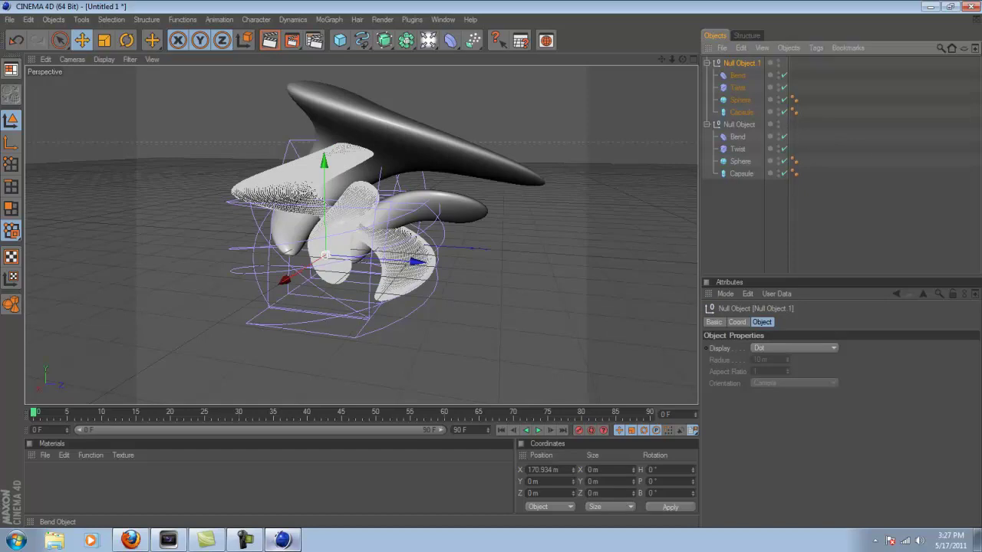
pyautogui.moveTo(340, 40); pyautogui.dragTo(450, 48)
pyautogui.moveTo(437, 247); pyautogui.dragTo(577, 255)
pyautogui.moveTo(476, 258); pyautogui.dragTo(478, 252)
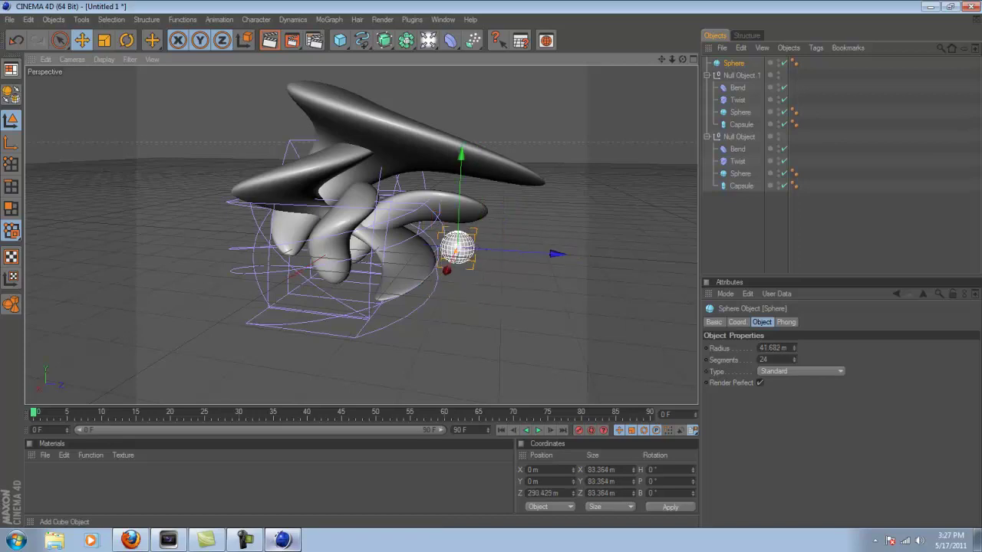
# Add a second small sphere of about 45 m radius and move it to about X -107 m, Y 272 m, Z -212 m.
pyautogui.moveTo(340, 40); pyautogui.dragTo(449, 49)
pyautogui.moveTo(438, 247); pyautogui.dragTo(315, 239)
pyautogui.moveTo(211, 239); pyautogui.dragTo(223, 235)
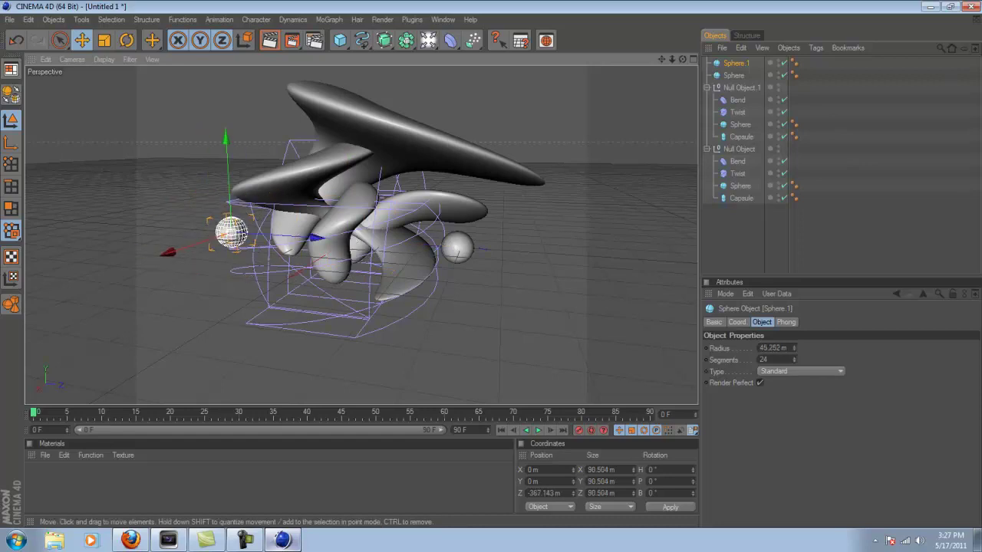
pyautogui.moveTo(230, 232); pyautogui.dragTo(291, 138)
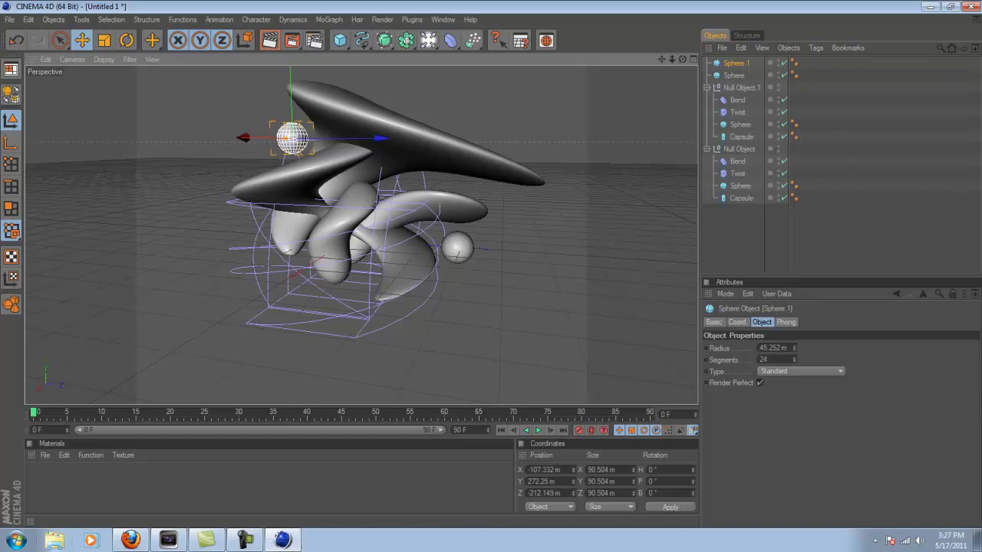
# Create a new material and set its color to orange (RGB 255, 110, 0), leaving transparency off.
pyautogui.doubleClick(38, 479)
pyautogui.doubleClick(38, 479)
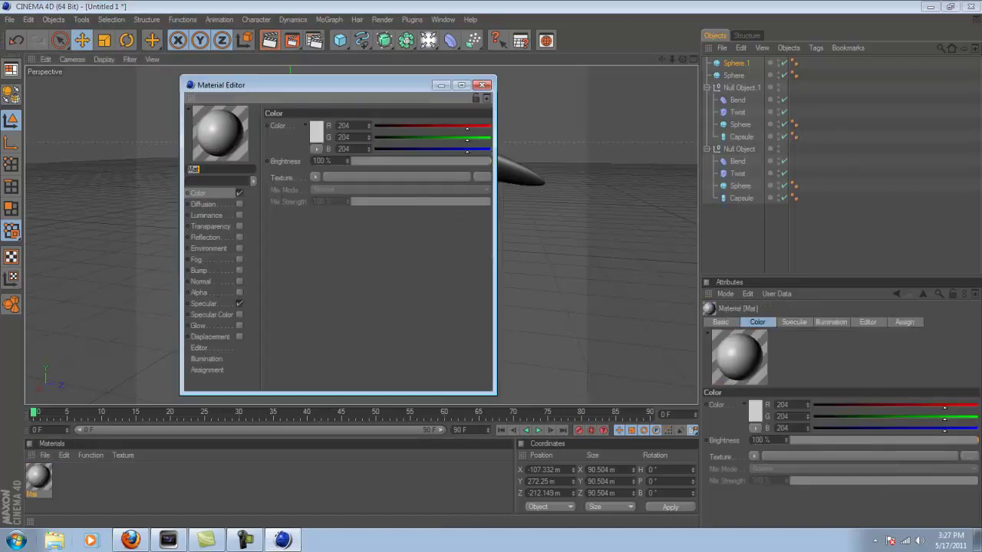
pyautogui.click(315, 131)
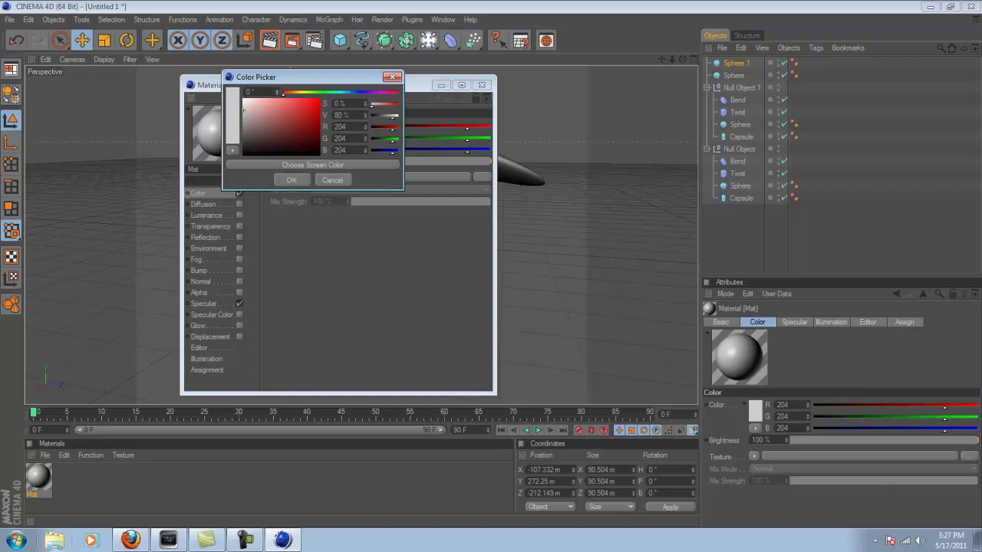
pyautogui.click(319, 99)
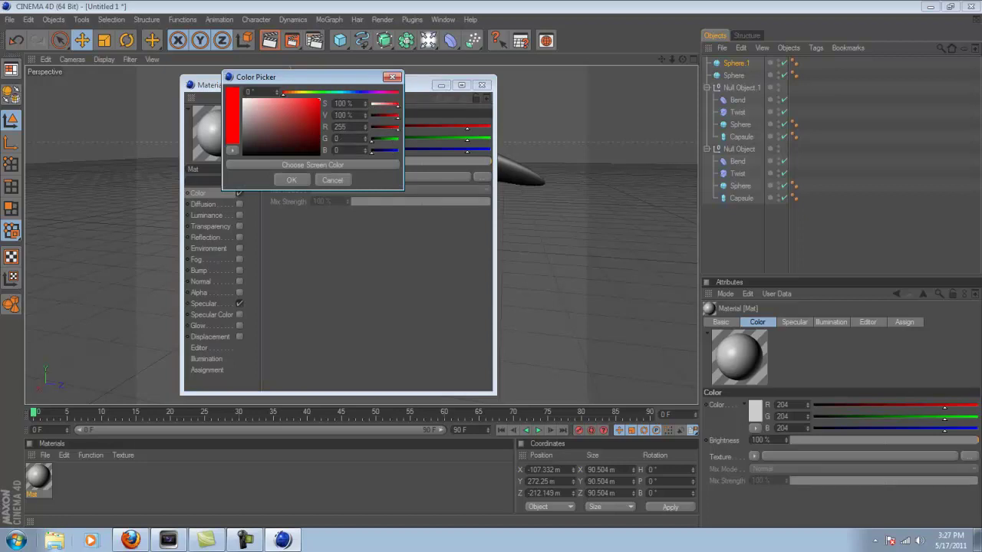
pyautogui.moveTo(283, 93); pyautogui.dragTo(292, 93)
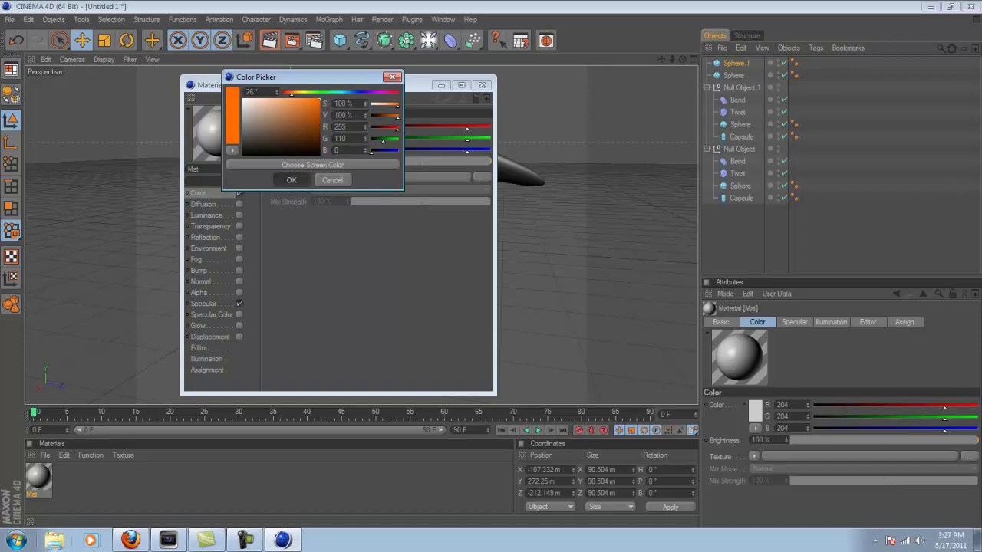
pyautogui.click(292, 180)
pyautogui.click(239, 226)
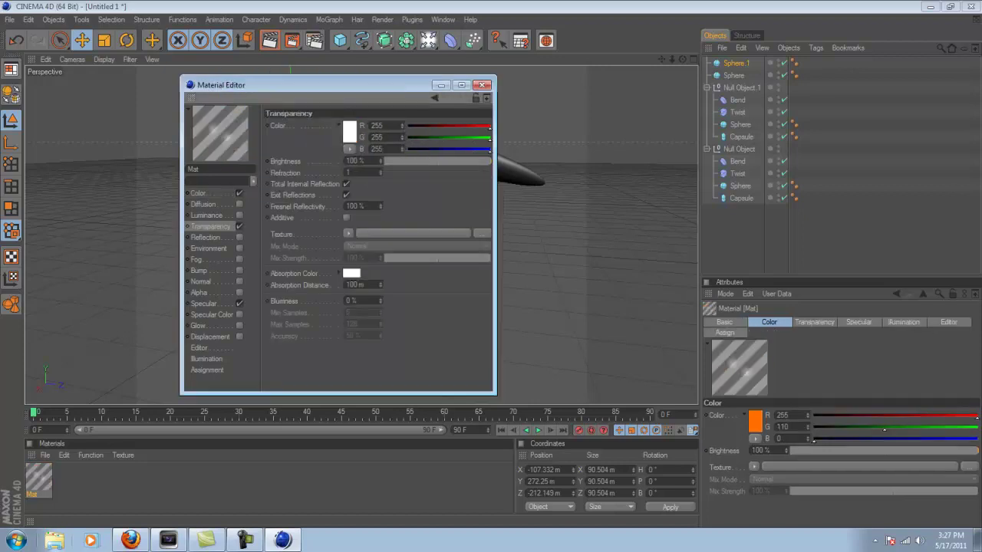
pyautogui.click(240, 226)
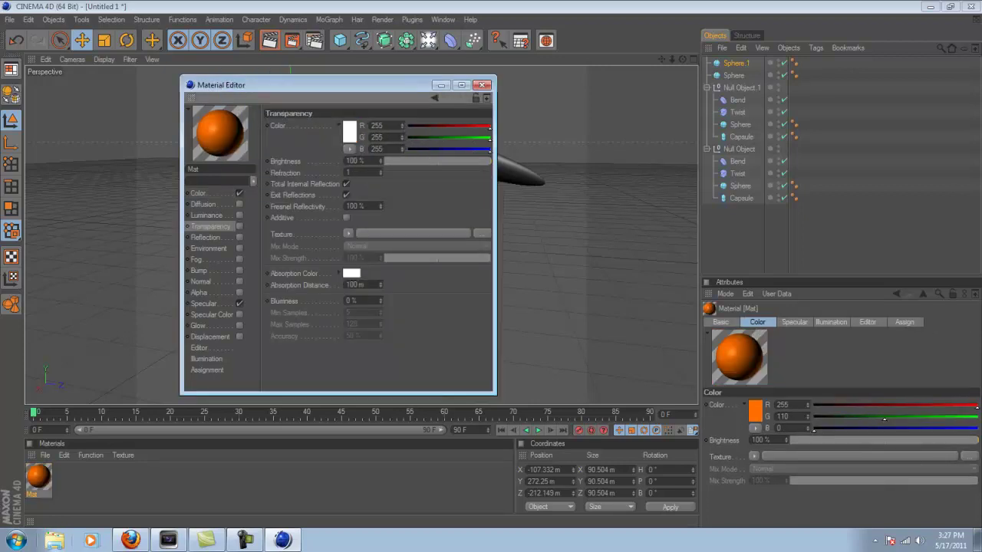
# Enable luminance on the orange material and set its brightness to 71%.
pyautogui.click(207, 214)
pyautogui.click(240, 215)
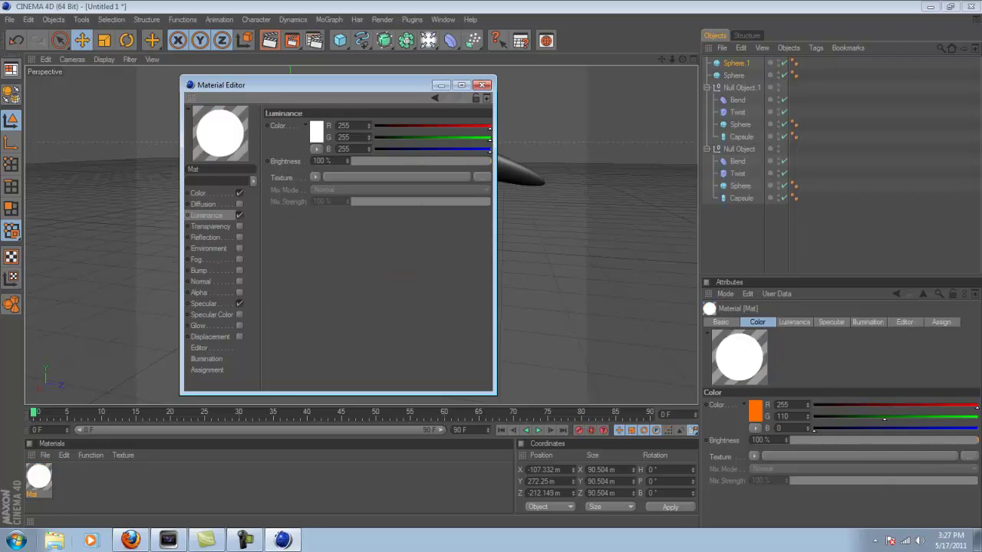
pyautogui.moveTo(489, 162); pyautogui.dragTo(454, 161)
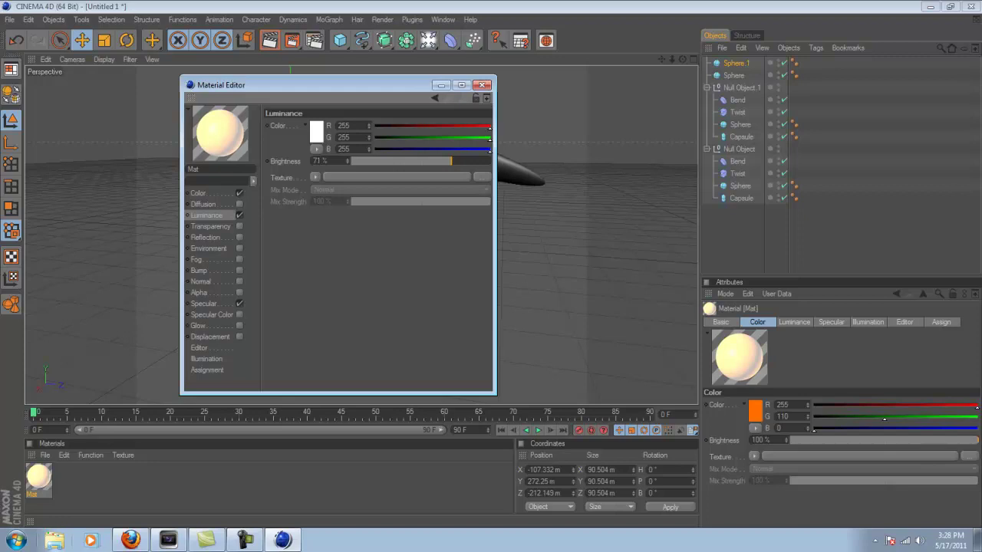
# Set the orange material's luminance color to orange (RGB 255, 127, 0).
pyautogui.click(317, 132)
pyautogui.click(296, 94)
pyautogui.moveTo(316, 110); pyautogui.dragTo(327, 101)
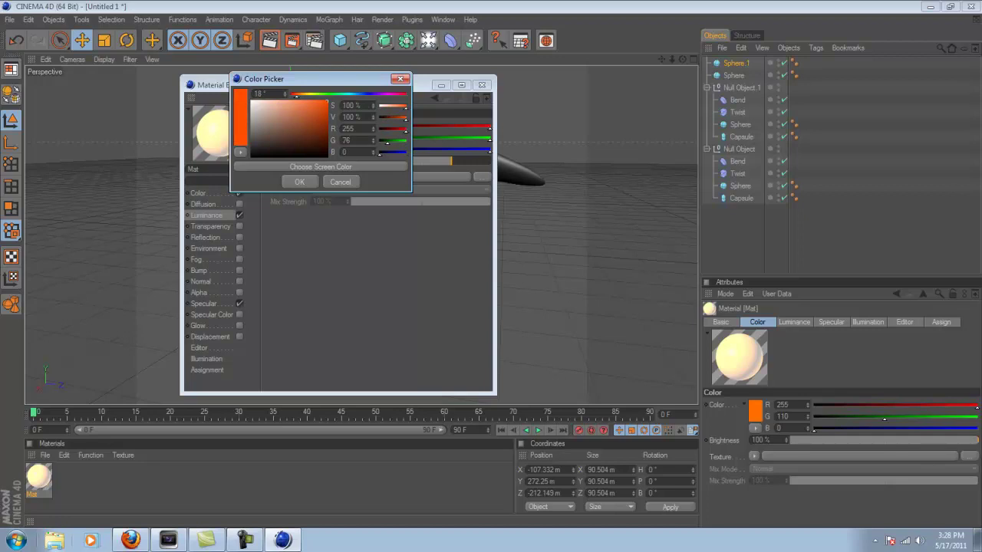
pyautogui.moveTo(329, 94); pyautogui.dragTo(369, 94)
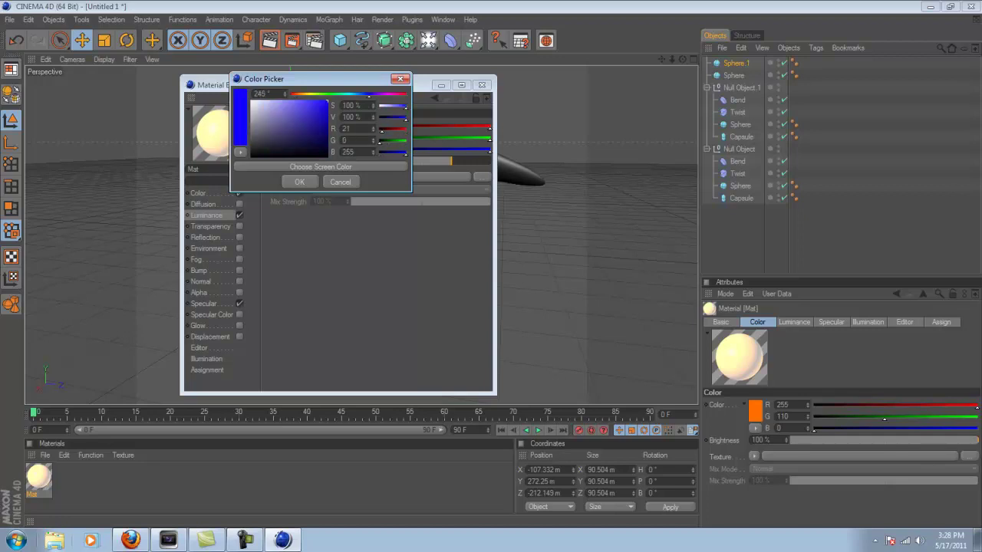
pyautogui.click(301, 94)
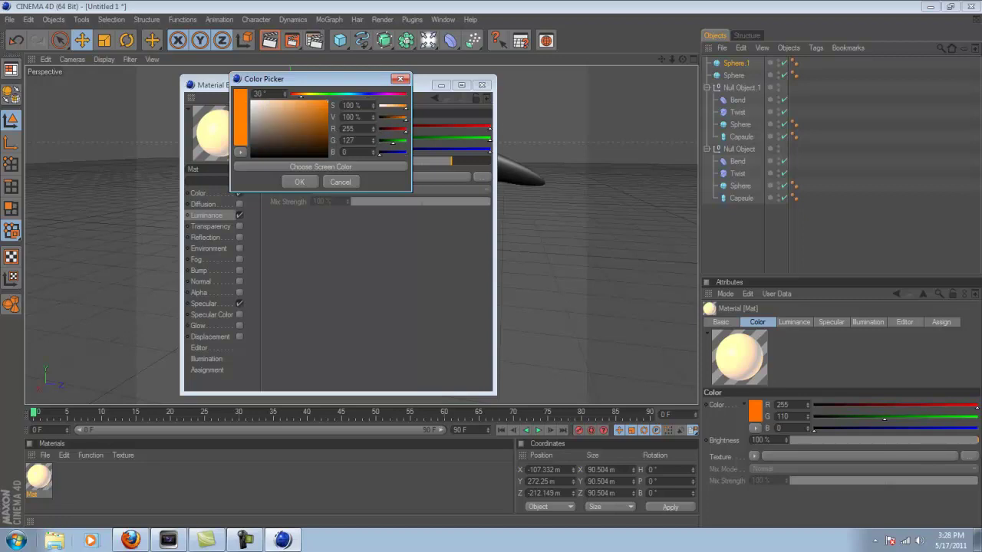
pyautogui.click(299, 181)
pyautogui.click(200, 193)
pyautogui.click(206, 216)
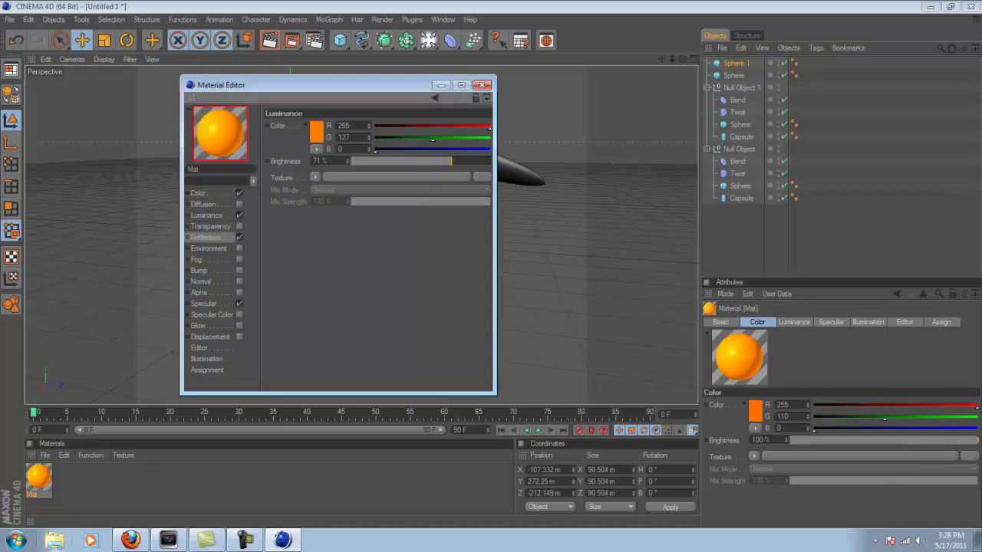
# Add a Fresnel reflection with 24% brightness and 28% mix strength, and apply the orange material to the sphere in Null Object.1.
pyautogui.click(239, 237)
pyautogui.click(316, 188)
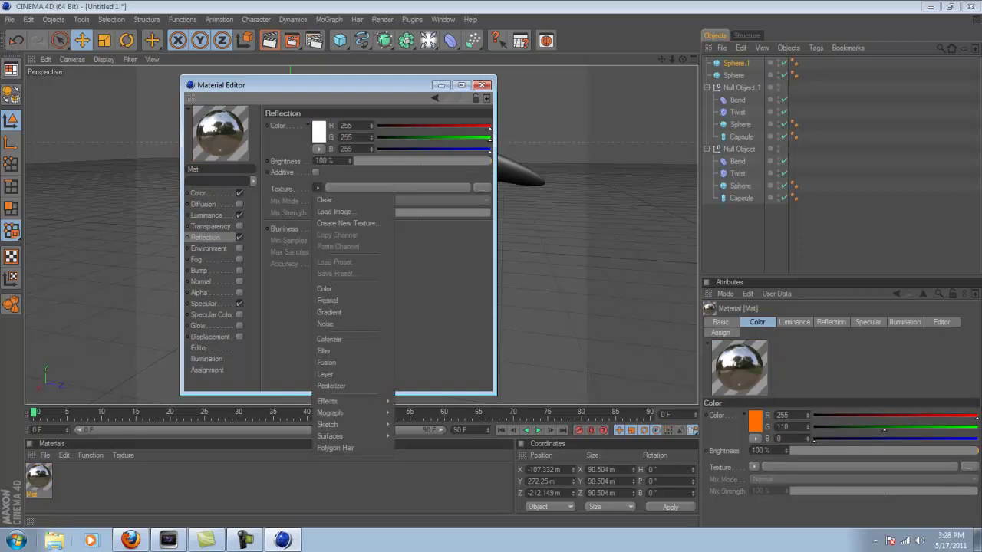
pyautogui.click(338, 300)
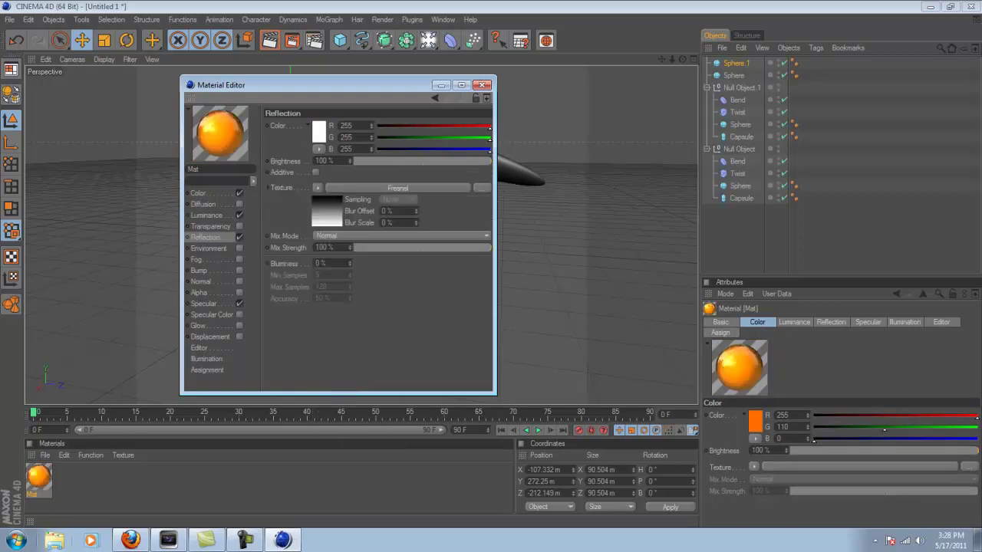
pyautogui.moveTo(489, 161); pyautogui.dragTo(387, 161)
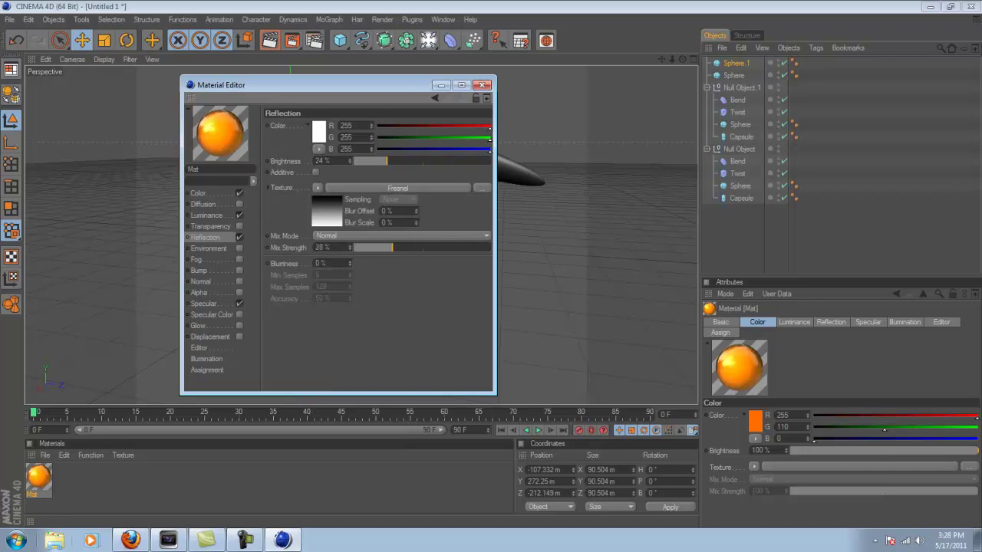
pyautogui.click(481, 85)
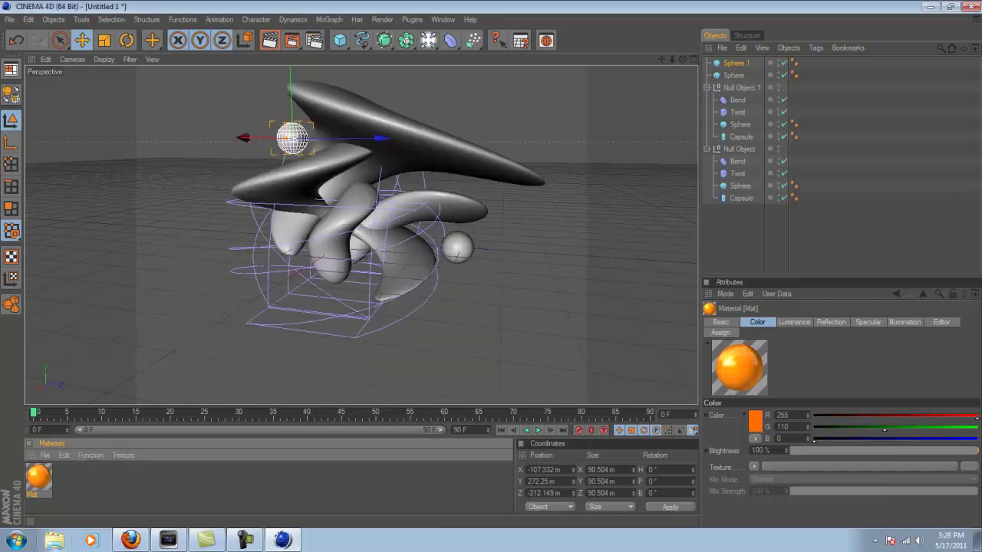
pyautogui.moveTo(38, 477); pyautogui.dragTo(307, 180)
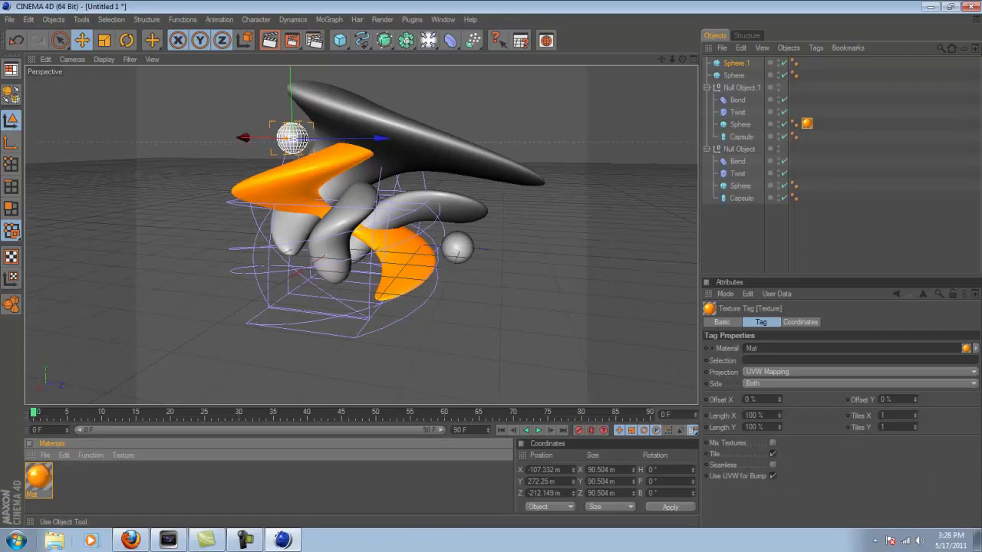
# Duplicate the orange material and change the copy's color to green (RGB 0, 255, 89).
pyautogui.hotkey('ctrl', 'v')
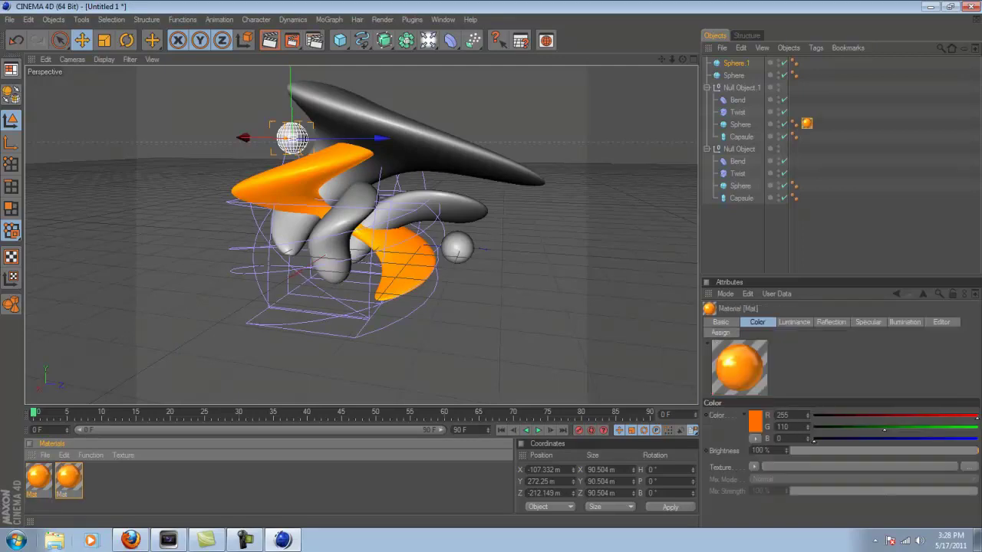
pyautogui.doubleClick(68, 476)
pyautogui.click(199, 193)
pyautogui.click(318, 131)
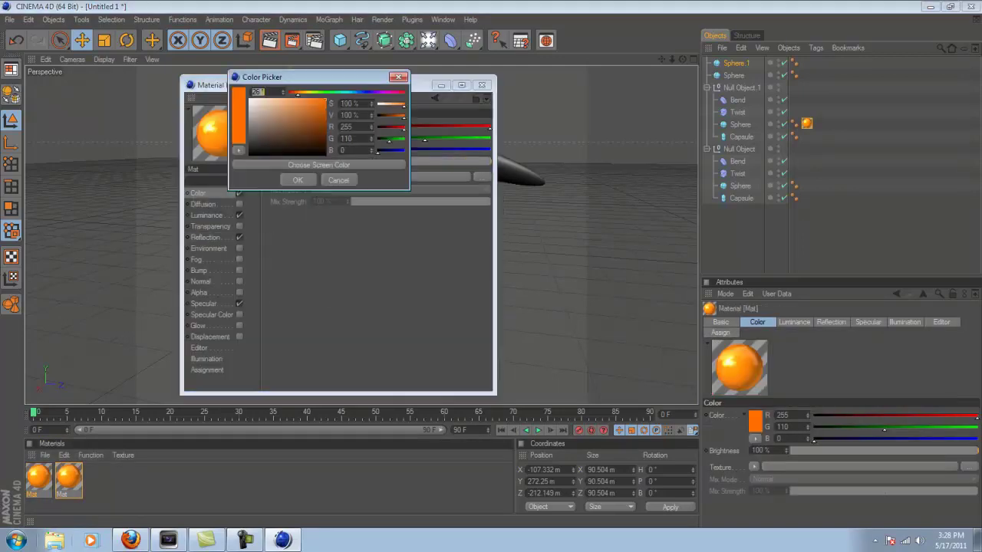
pyautogui.moveTo(323, 93); pyautogui.dragTo(335, 93)
pyautogui.click(298, 179)
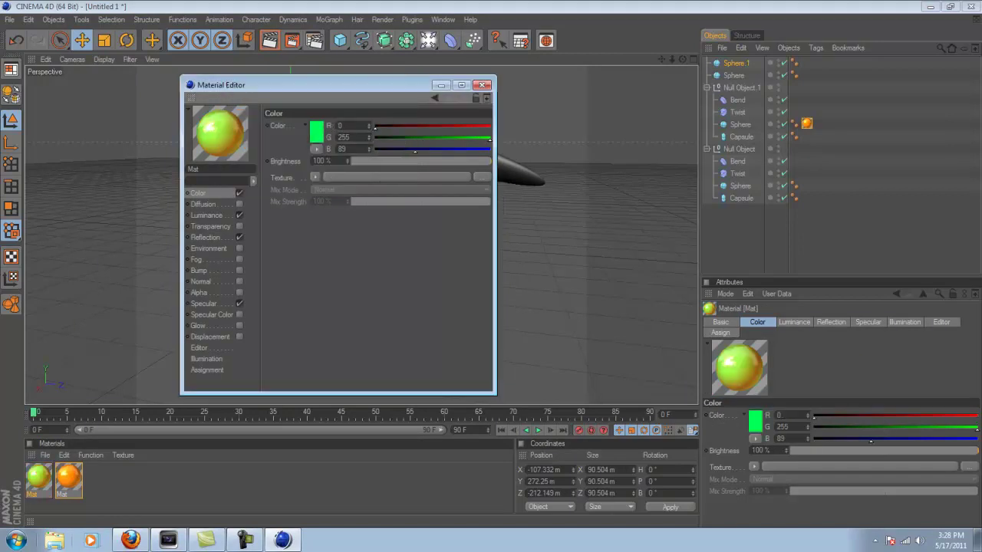
# Change the copy's luminance color to green and apply the green material to the capsule in Null Object.1.
pyautogui.click(206, 215)
pyautogui.click(316, 131)
pyautogui.click(334, 93)
pyautogui.click(296, 179)
pyautogui.click(481, 85)
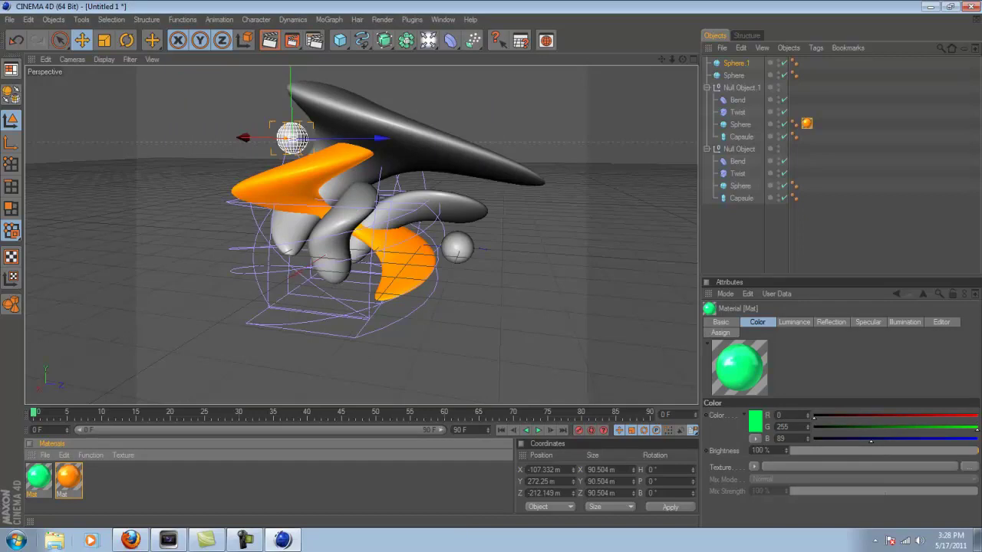
pyautogui.moveTo(38, 477); pyautogui.dragTo(331, 244)
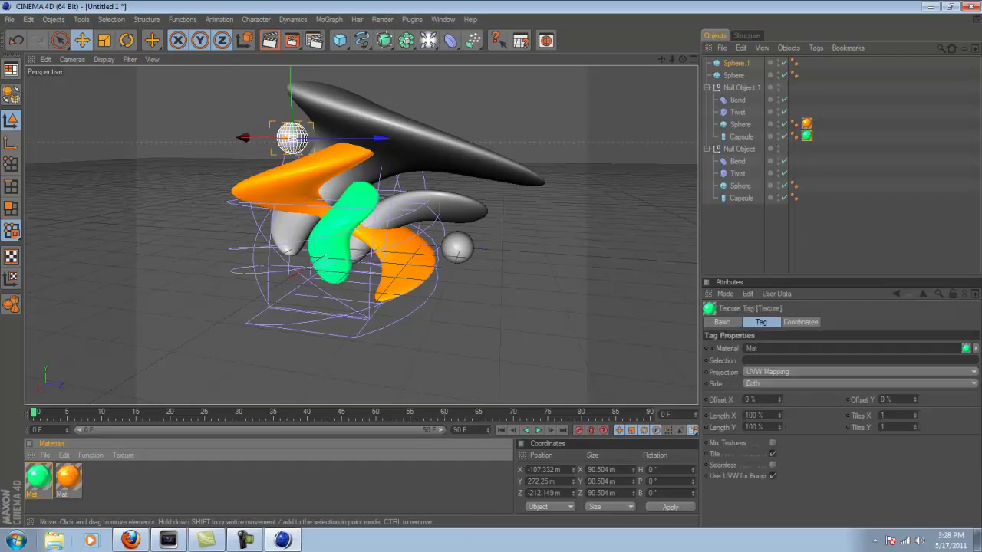
# Duplicate the orange material again and change the copy's luminance color to dark purple (RGB 59, 0, 68).
pyautogui.keyDown('ctrl'); pyautogui.moveTo(68, 477); pyautogui.dragTo(138, 478); pyautogui.keyUp('ctrl')
pyautogui.doubleClick(38, 477)
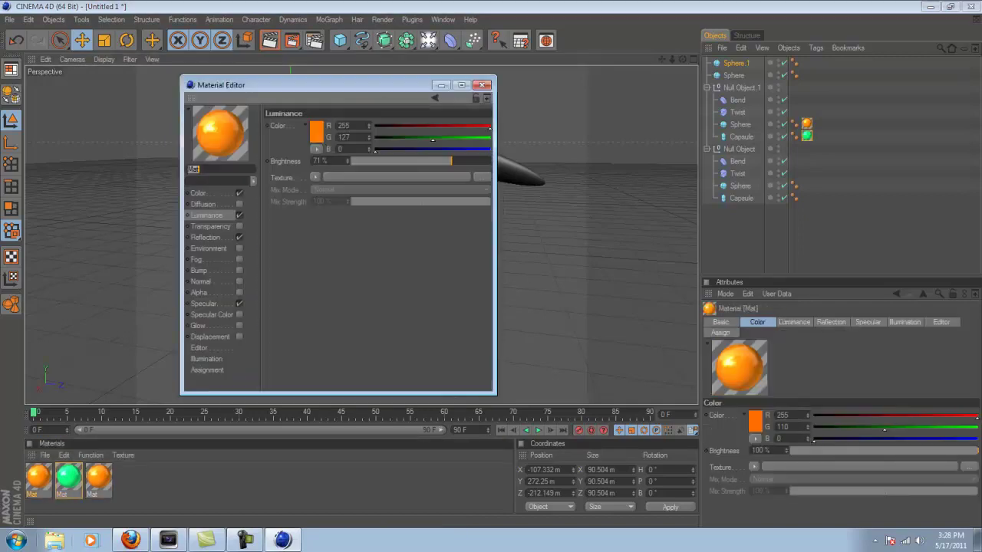
pyautogui.click(316, 132)
pyautogui.click(378, 90)
pyautogui.moveTo(321, 115); pyautogui.dragTo(322, 136)
pyautogui.click(295, 178)
# Set the new copy's color to dark purple (RGB 45, 0, 52) and apply it to the sphere in the original Null Object.
pyautogui.click(198, 193)
pyautogui.click(316, 132)
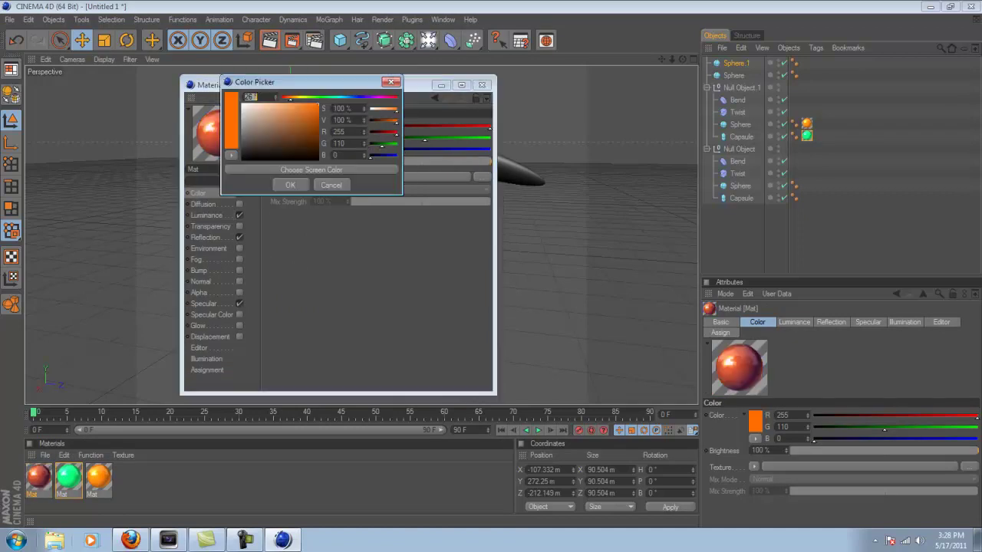
pyautogui.moveTo(364, 97); pyautogui.dragTo(375, 98)
pyautogui.click(319, 148)
pyautogui.click(291, 184)
pyautogui.click(481, 85)
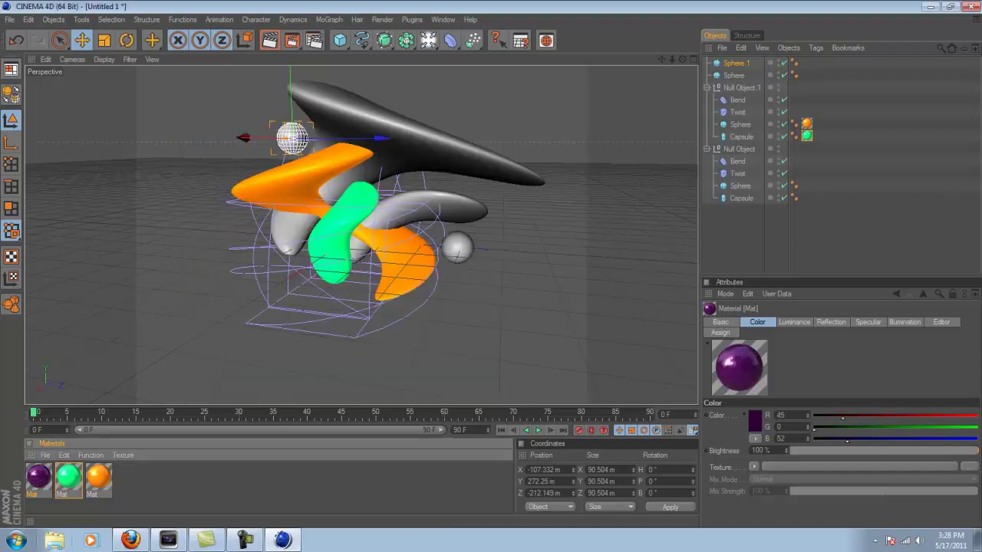
pyautogui.moveTo(38, 477); pyautogui.dragTo(368, 130)
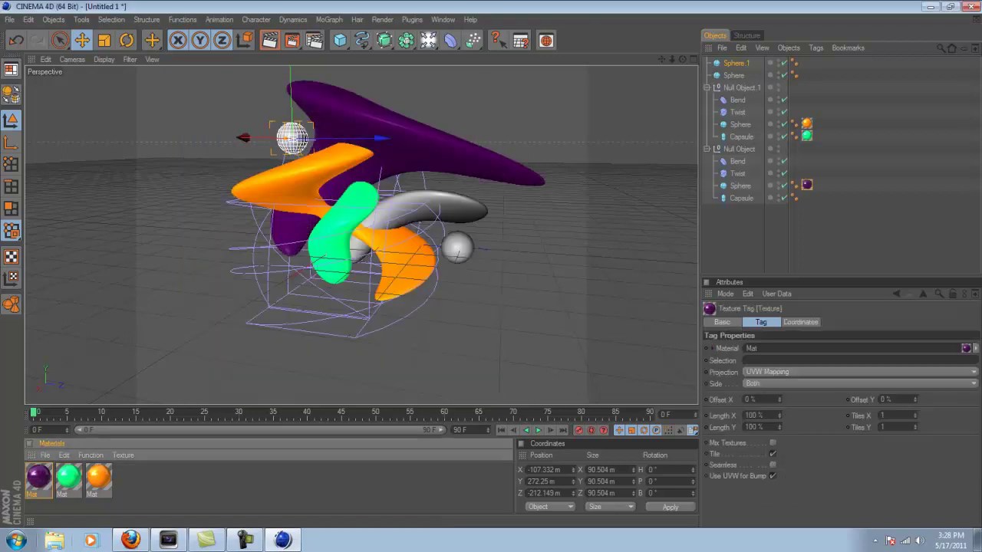
# Duplicate the purple material and change the copy's color to dark blue (RGB 9, 0, 137).
pyautogui.keyDown('ctrl'); pyautogui.moveTo(38, 477); pyautogui.dragTo(65, 476); pyautogui.keyUp('ctrl')
pyautogui.doubleClick(68, 477)
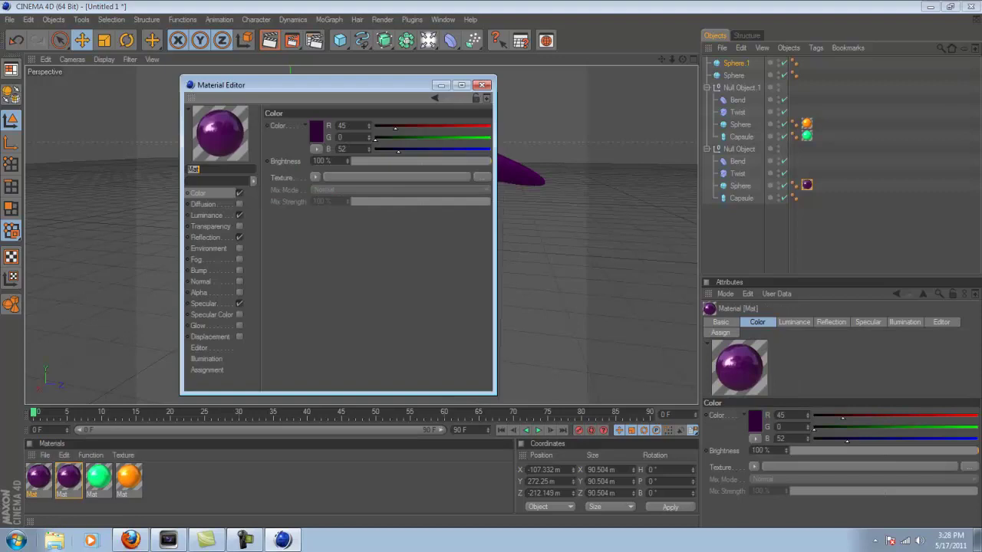
pyautogui.click(316, 131)
pyautogui.moveTo(380, 92)
pyautogui.mouseDown()
pyautogui.moveTo(307, 92)
pyautogui.moveTo(365, 92)
pyautogui.mouseUp()
pyautogui.click(306, 113)
pyautogui.moveTo(306, 112); pyautogui.dragTo(323, 124)
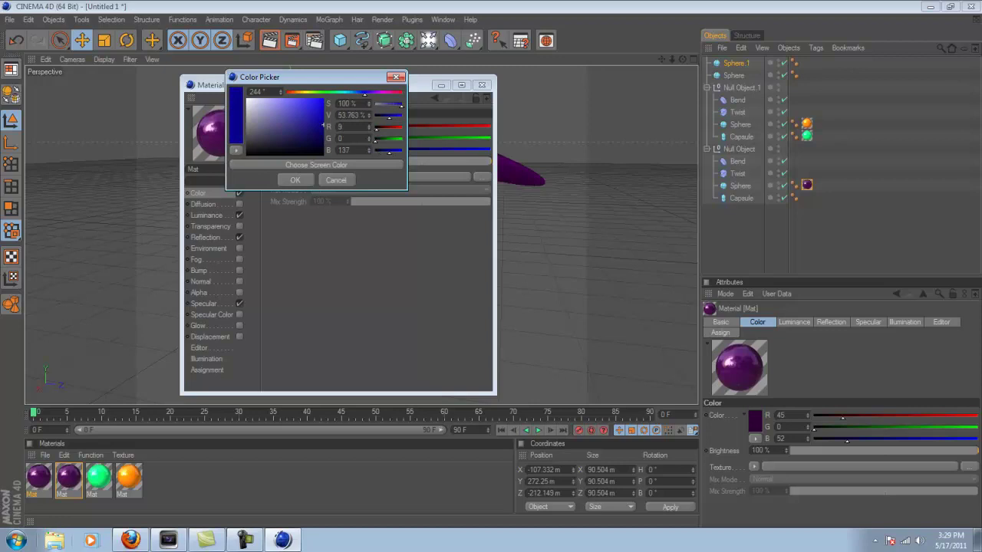
pyautogui.click(295, 179)
# Set the blue material's luminance color to dark blue (RGB 0, 4, 68) and apply it to the capsule in the original Null Object.
pyautogui.click(210, 226)
pyautogui.click(207, 216)
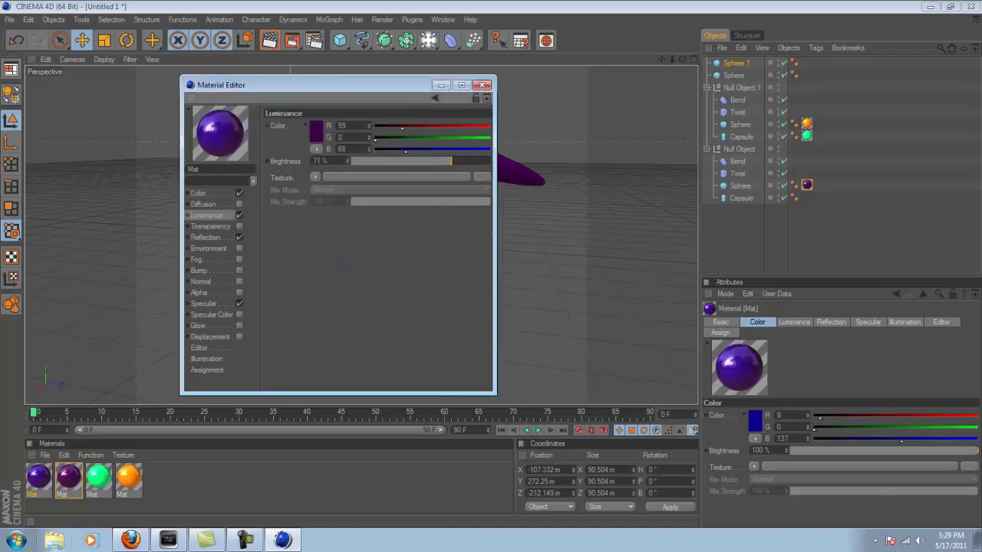
pyautogui.click(317, 130)
pyautogui.moveTo(383, 92); pyautogui.dragTo(365, 92)
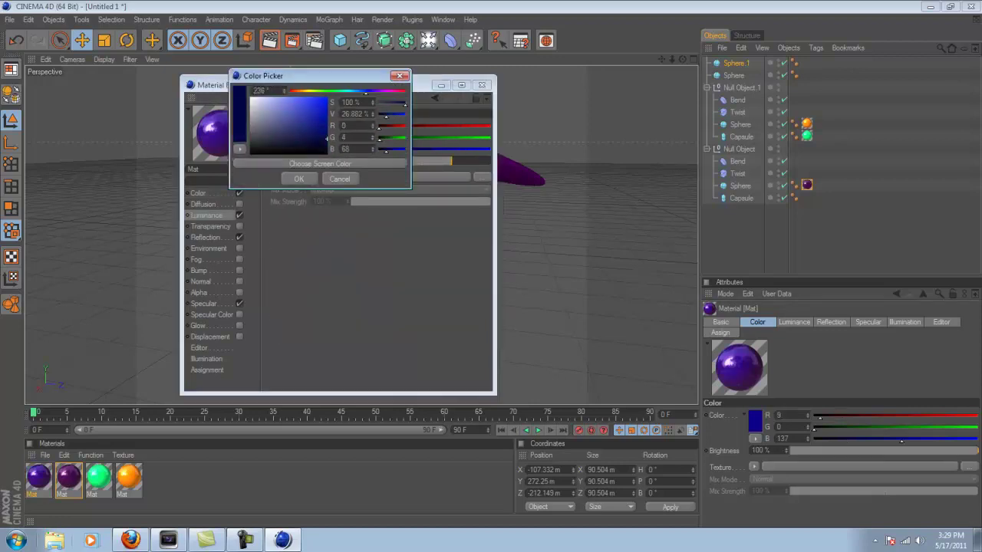
pyautogui.click(298, 179)
pyautogui.click(481, 85)
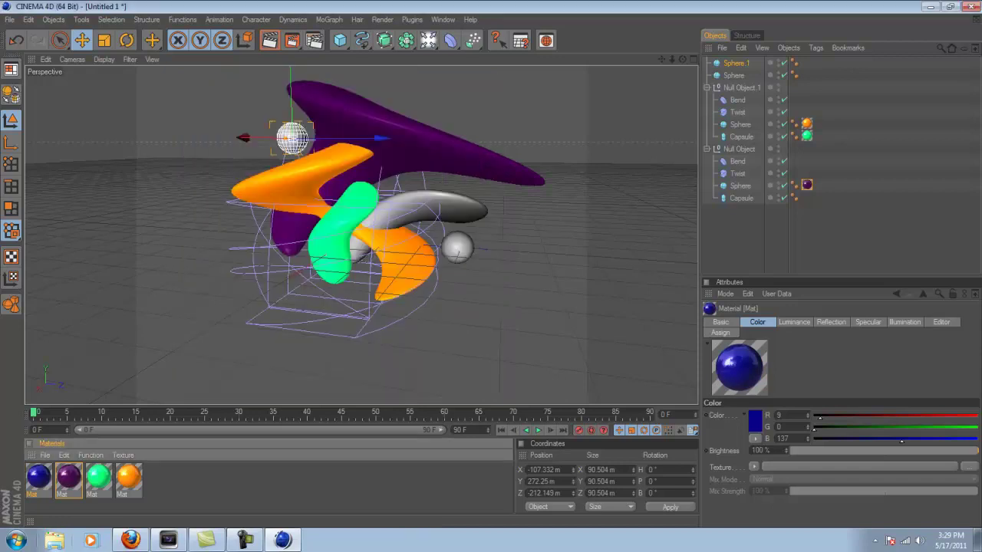
pyautogui.moveTo(37, 477); pyautogui.dragTo(738, 113)
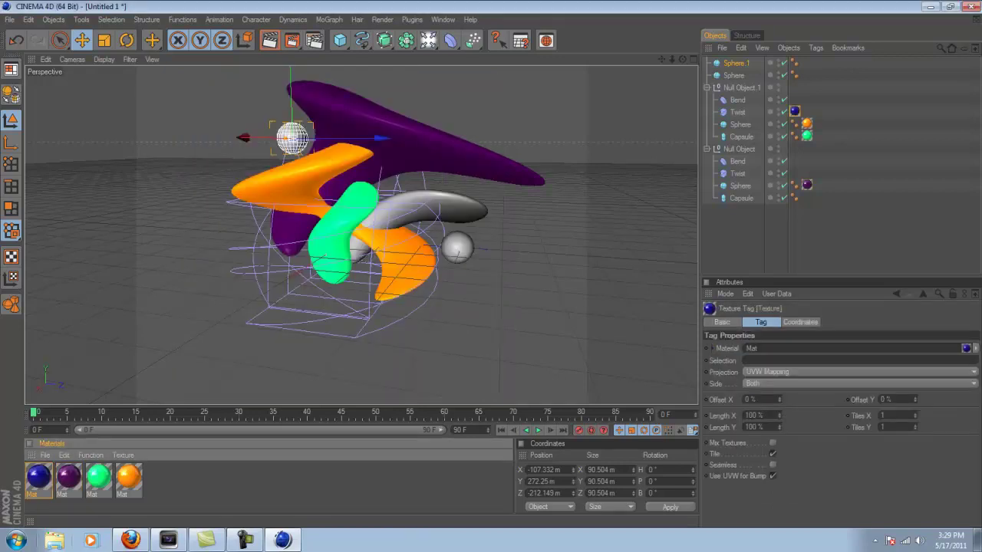
pyautogui.moveTo(39, 477); pyautogui.dragTo(741, 197)
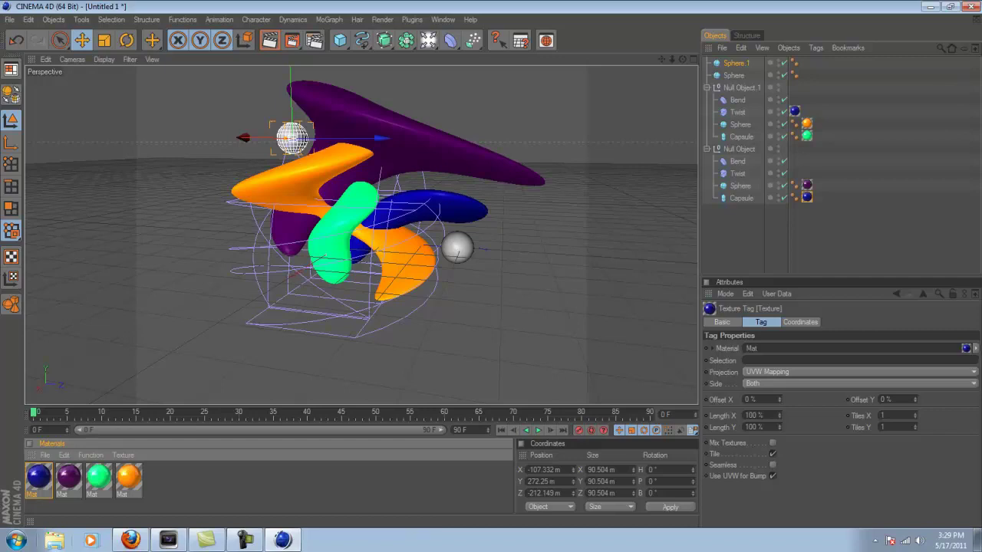
# Duplicate the purple material and change the copy's color to white (RGB 255, 255, 255).
pyautogui.keyDown('ctrl'); pyautogui.moveTo(69, 477); pyautogui.dragTo(35, 476); pyautogui.keyUp('ctrl')
pyautogui.doubleClick(39, 477)
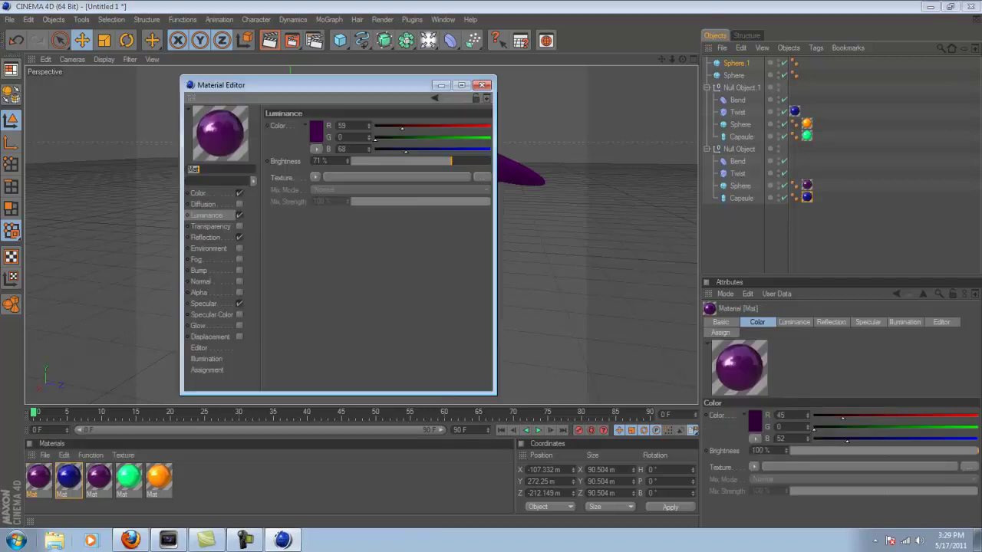
pyautogui.click(198, 193)
pyautogui.click(316, 132)
pyautogui.moveTo(275, 112); pyautogui.dragTo(241, 99)
pyautogui.click(295, 181)
# Set the white material's luminance color to white (RGB 255, 255, 255) at 100% brightness.
pyautogui.click(206, 216)
pyautogui.click(315, 132)
pyautogui.click(244, 103)
pyautogui.click(294, 184)
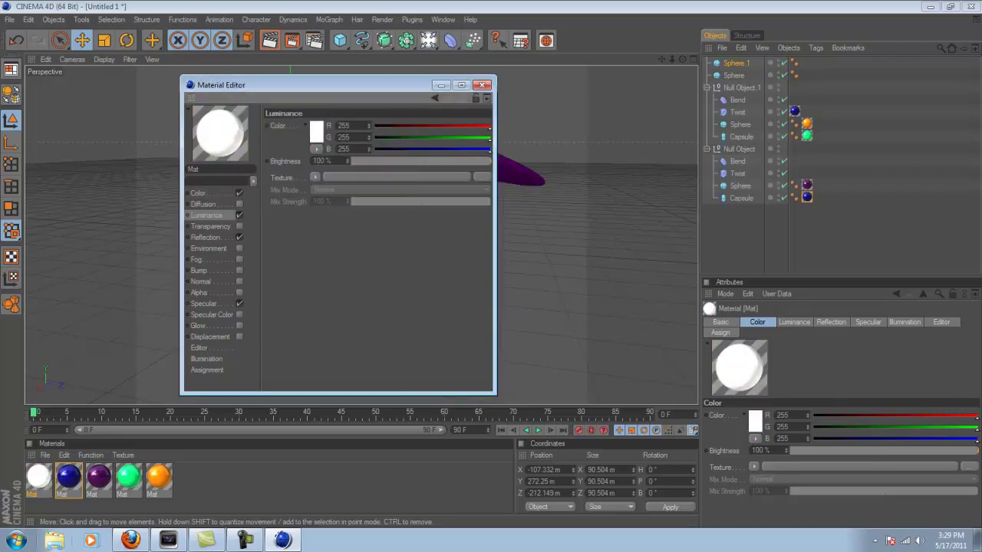
# Apply the white material to the small sphere Sphere.1 near the purple shape's upper end.
pyautogui.click(482, 85)
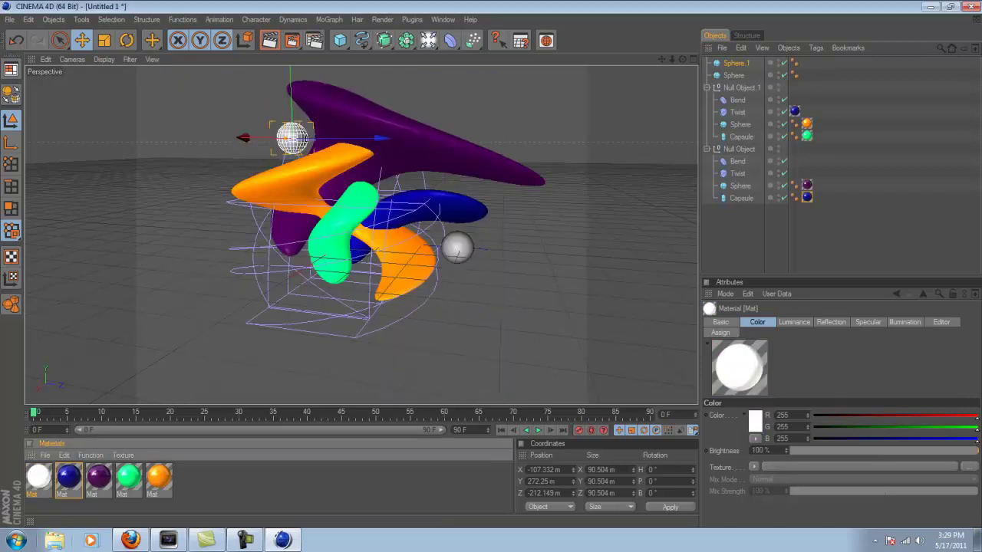
pyautogui.moveTo(38, 476); pyautogui.dragTo(293, 138)
# Duplicate the purple material and change the copy's color to black (RGB 0, 0, 0).
pyautogui.hotkey('ctrl', 'v')
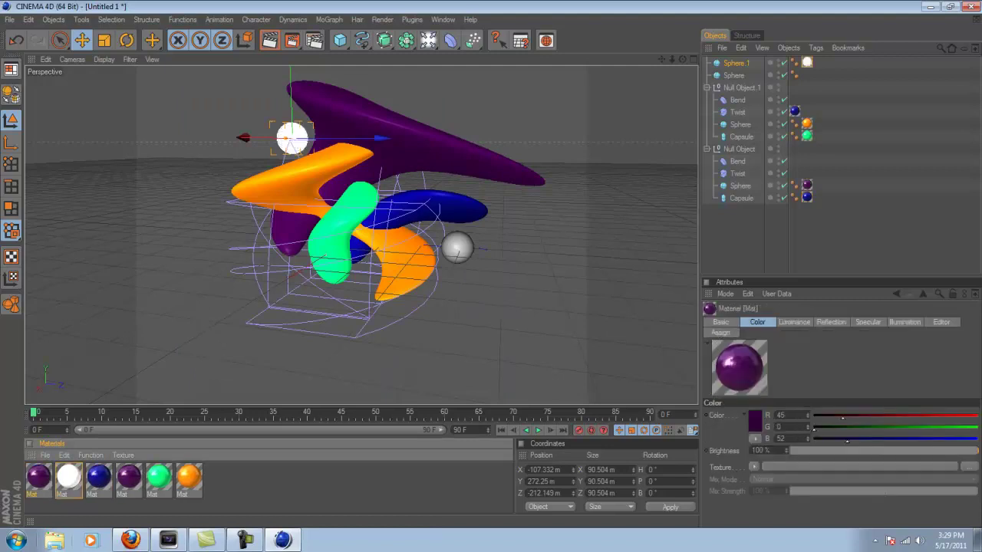
pyautogui.doubleClick(38, 477)
pyautogui.click(198, 193)
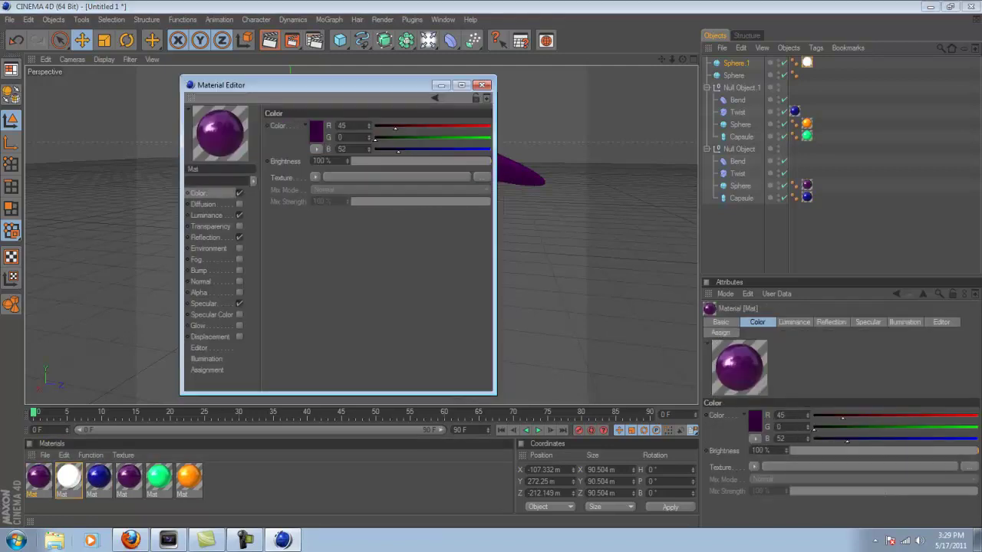
pyautogui.click(316, 131)
pyautogui.click(296, 156)
pyautogui.click(290, 181)
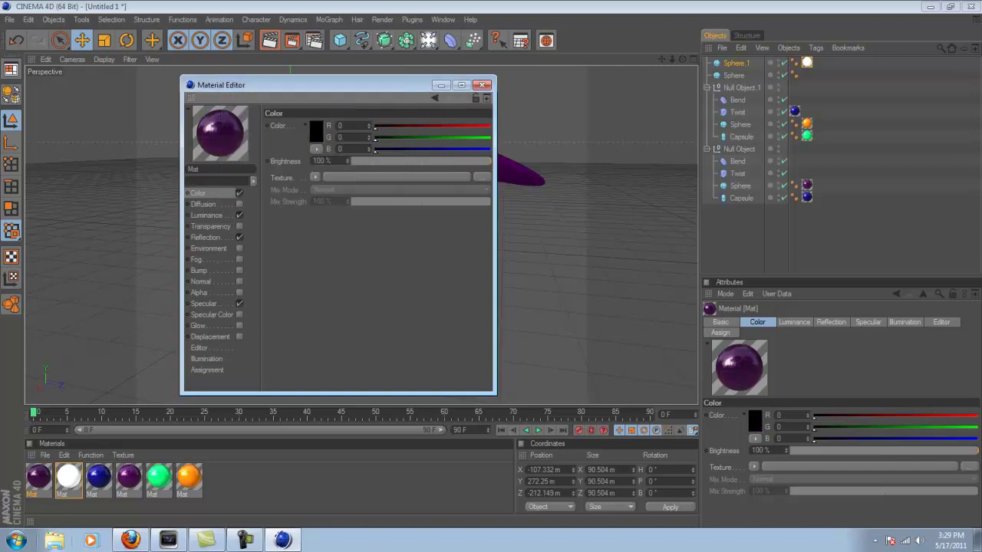
# Set the black material's luminance color to black (RGB 0, 0, 0) and lower its luminance brightness.
pyautogui.click(206, 215)
pyautogui.click(318, 131)
pyautogui.moveTo(319, 141); pyautogui.dragTo(319, 157)
pyautogui.click(291, 181)
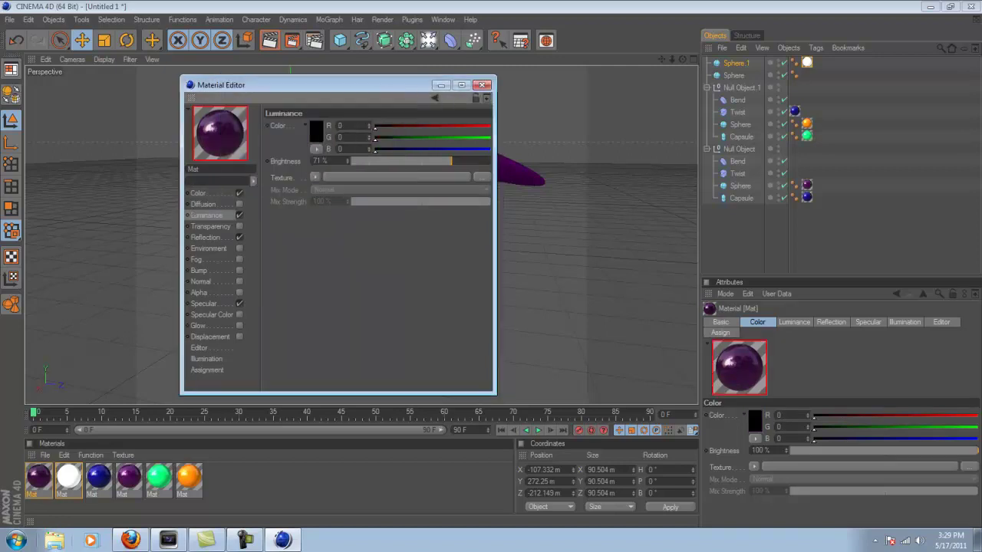
pyautogui.moveTo(450, 161)
pyautogui.mouseDown()
pyautogui.moveTo(345, 161)
pyautogui.moveTo(491, 161)
pyautogui.moveTo(358, 161)
pyautogui.moveTo(491, 161)
pyautogui.moveTo(361, 161)
pyautogui.moveTo(437, 161)
pyautogui.mouseUp()
pyautogui.click(482, 84)
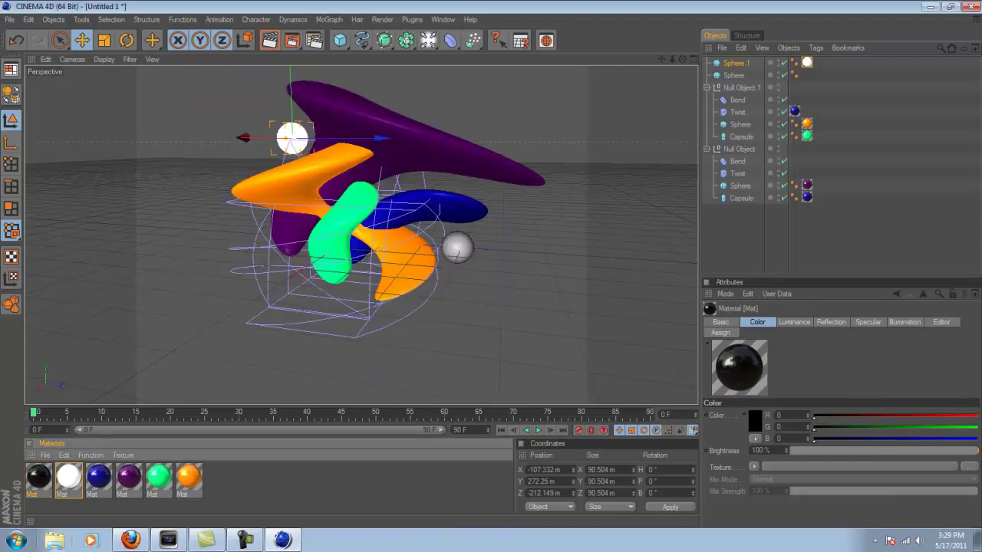
# Apply the black material to the remaining uncolored small sphere and render the perspective view.
pyautogui.moveTo(39, 477); pyautogui.dragTo(457, 248)
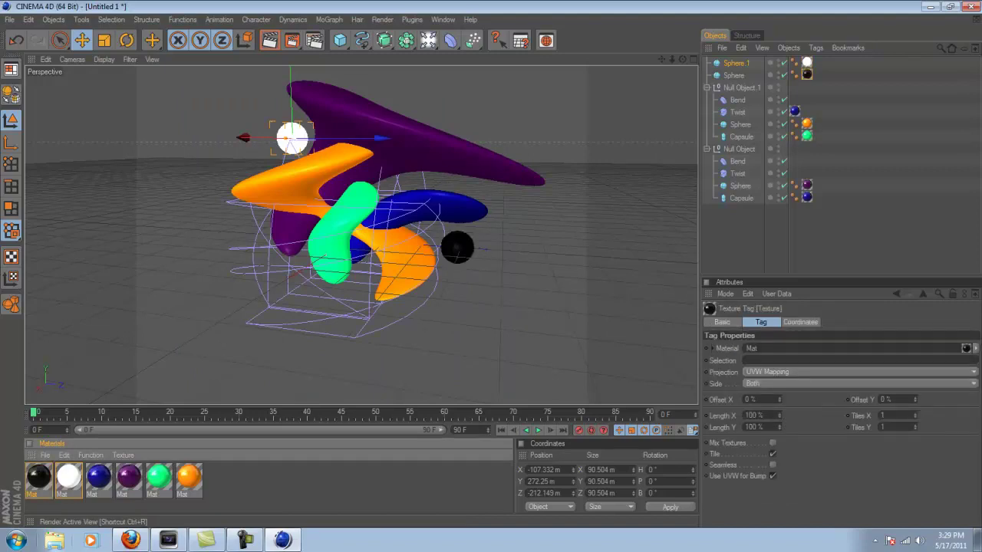
pyautogui.click(270, 40)
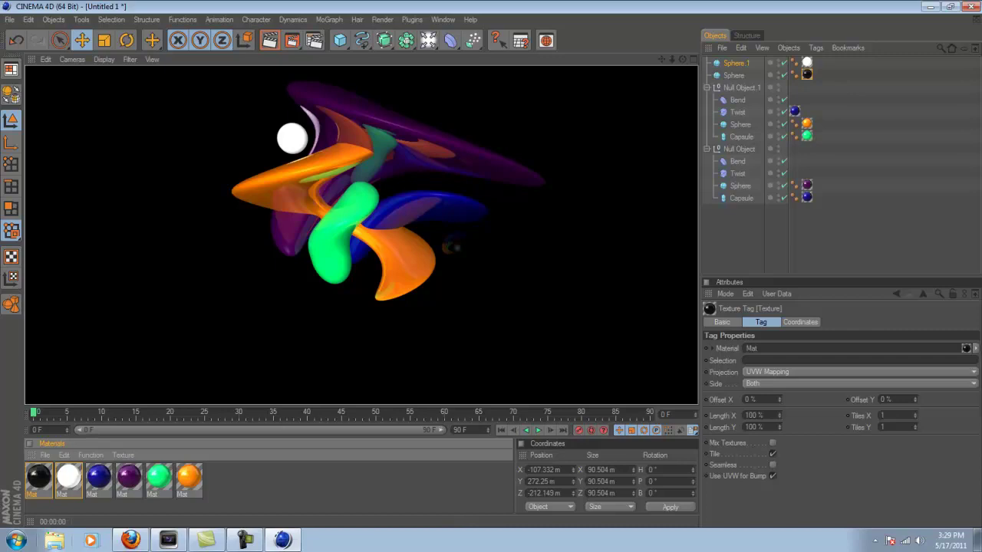
# Add the OverheadSoftbox.c4d and Softbox.c4d lights from the GreyscalegorillaLightKitPro1 presets to the scene.
pyautogui.click(443, 19)
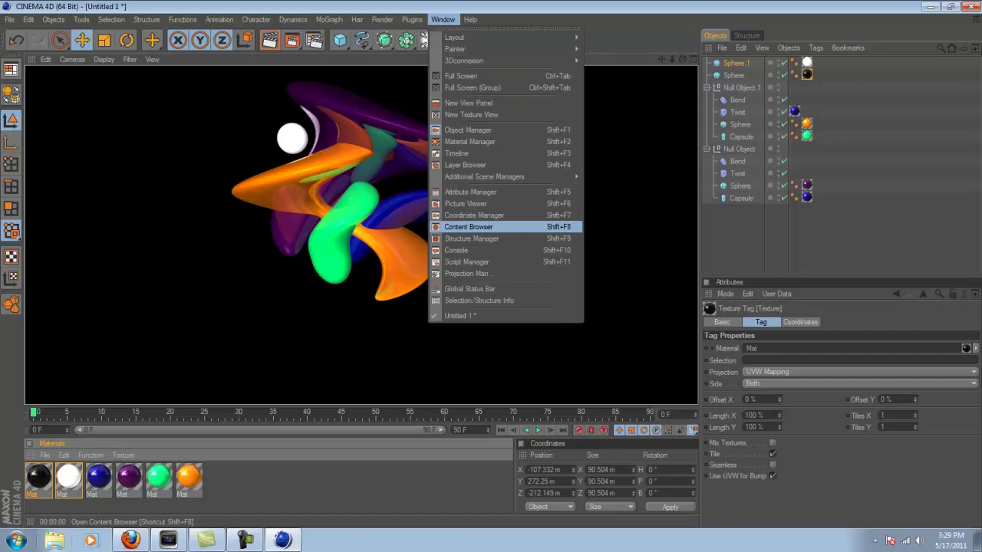
pyautogui.click(469, 227)
pyautogui.doubleClick(345, 202)
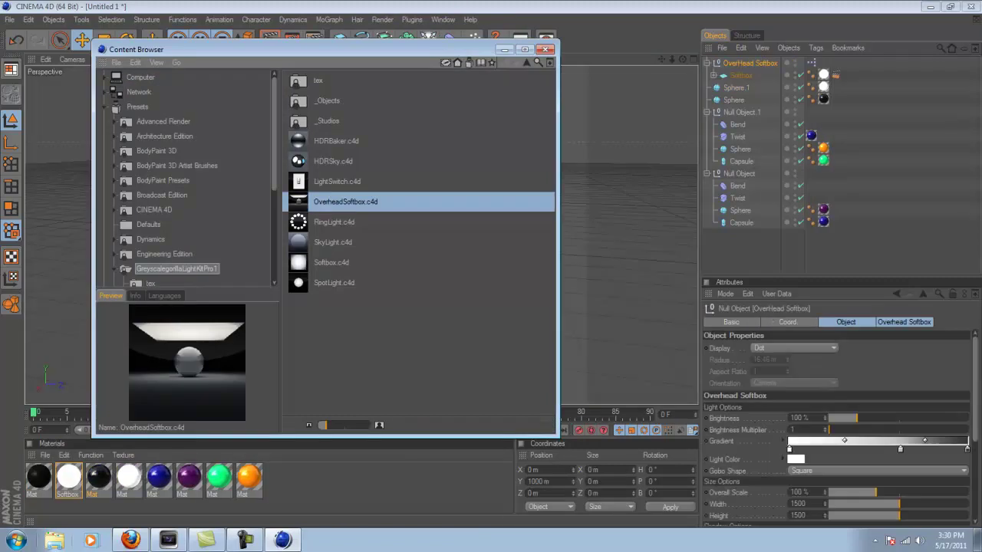
pyautogui.doubleClick(331, 263)
pyautogui.click(545, 49)
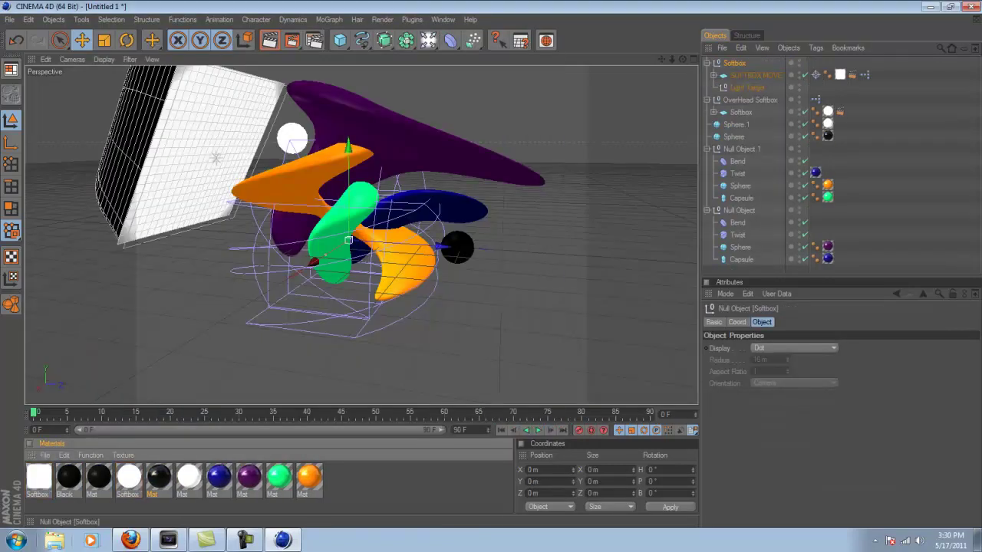
# Move the SOFTBOX MOVE plane away from the artwork to about Y 504 m, Z -943 m.
pyautogui.click(755, 75)
pyautogui.moveTo(286, 201); pyautogui.dragTo(128, 104)
pyautogui.moveTo(201, 146); pyautogui.dragTo(201, 146)
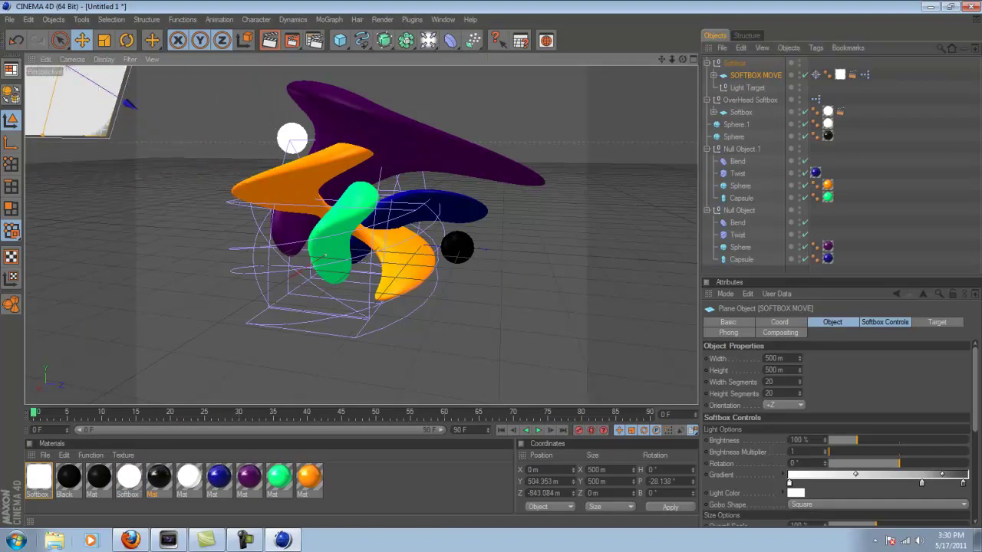
# Configure the render to save in PNG format with an alpha channel.
pyautogui.hotkey('ctrl', 'b')
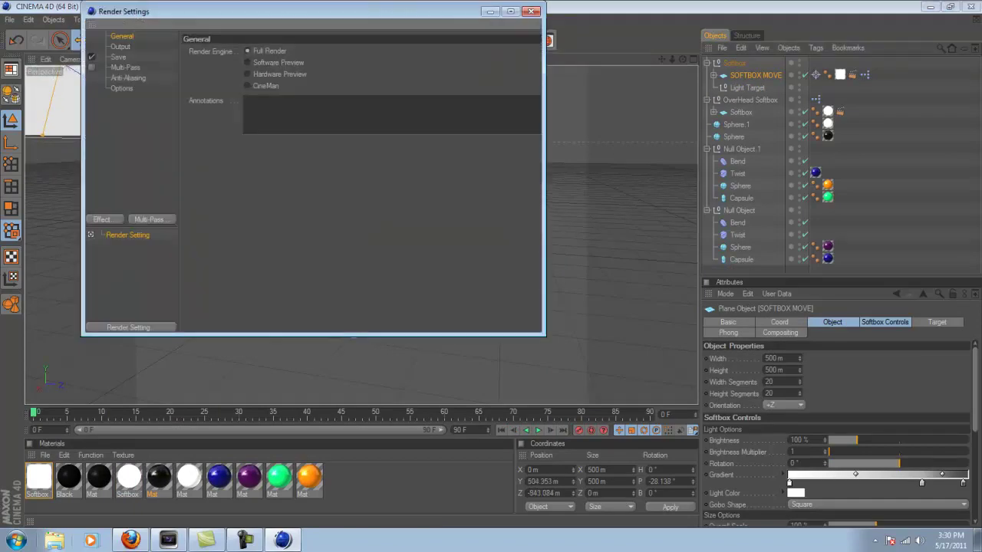
pyautogui.click(119, 57)
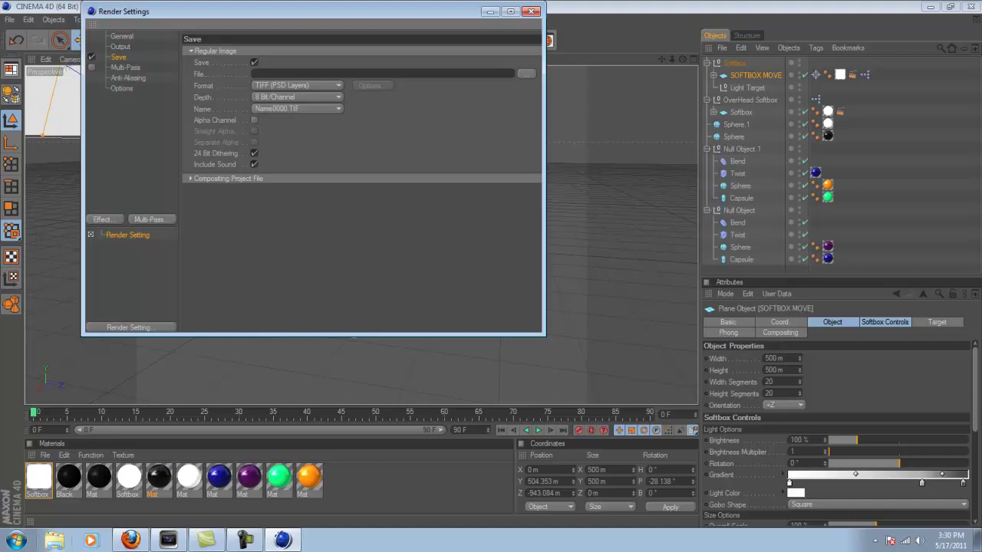
pyautogui.click(297, 85)
pyautogui.click(284, 190)
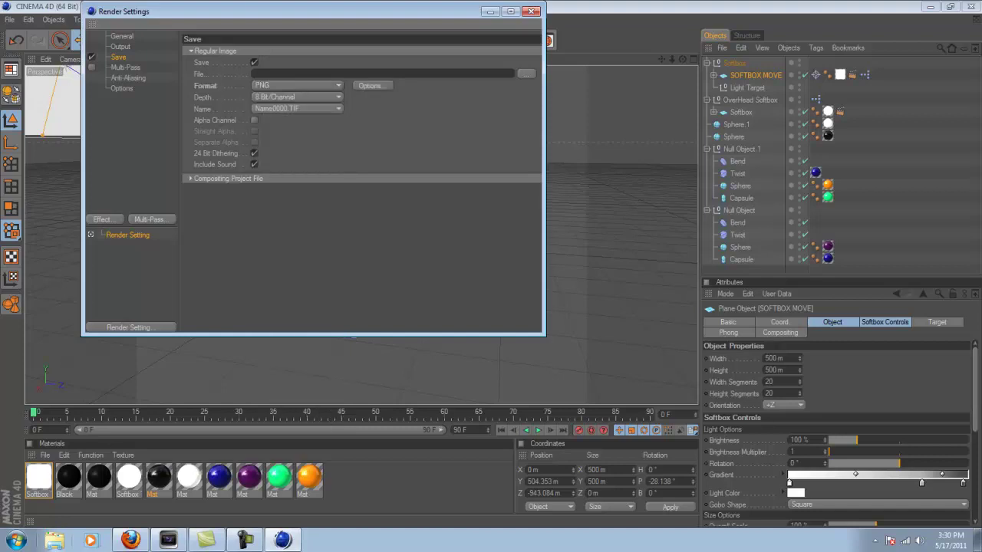
pyautogui.click(254, 119)
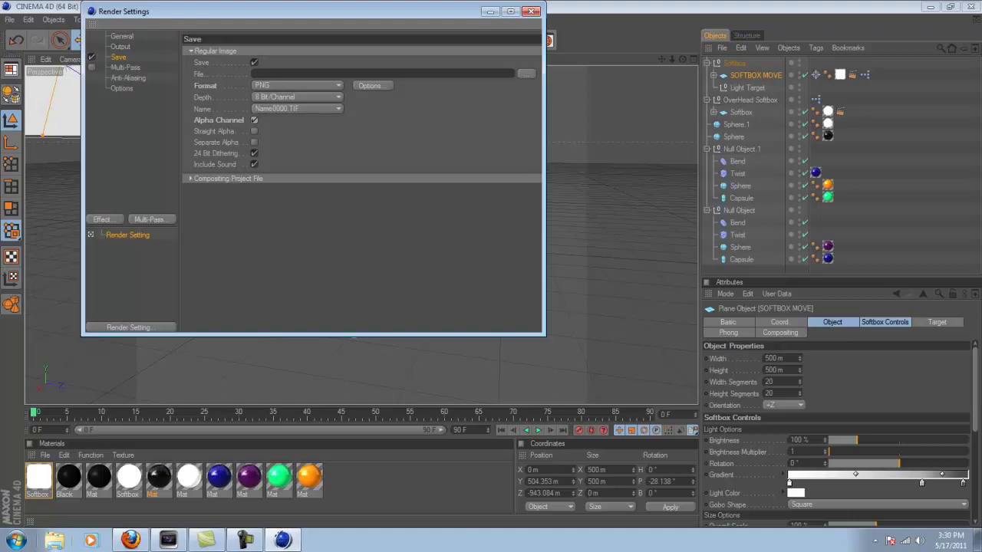
# Set the render output size to 1920 x 1080 pixels with the HDTV (16:9) film aspect.
pyautogui.click(120, 47)
pyautogui.moveTo(261, 64); pyautogui.dragTo(243, 63)
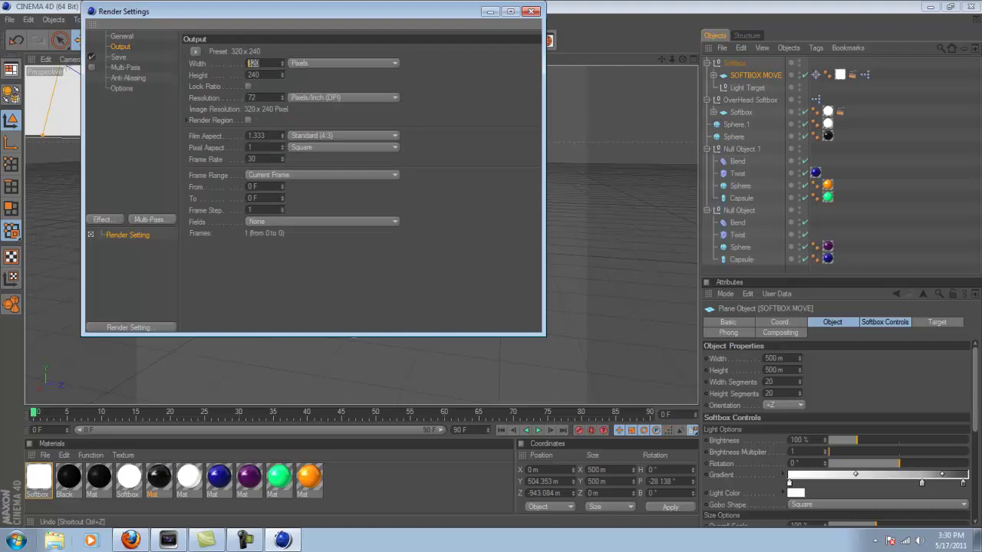
pyautogui.write('1920')
pyautogui.press('Tab')
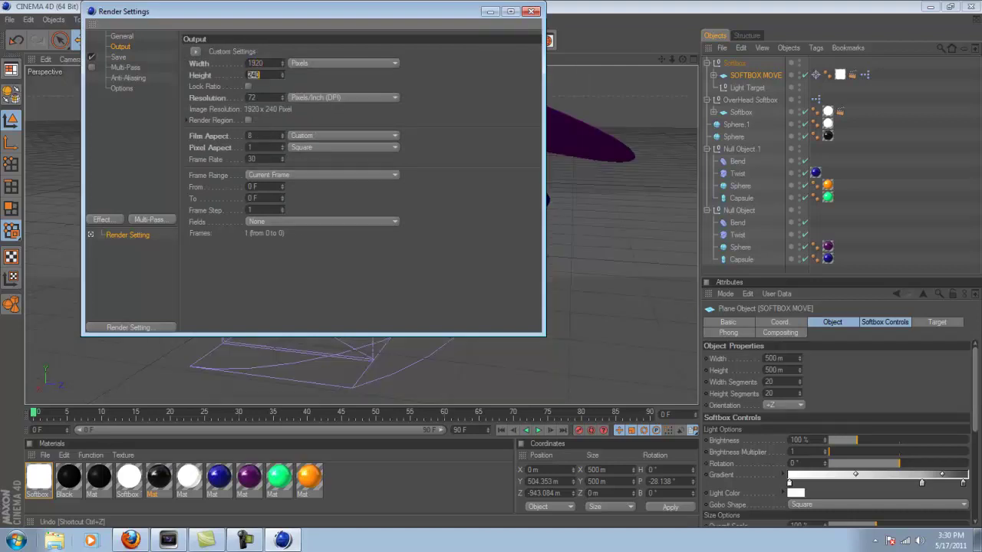
pyautogui.write('1080')
pyautogui.press('Return')
pyautogui.click(342, 136)
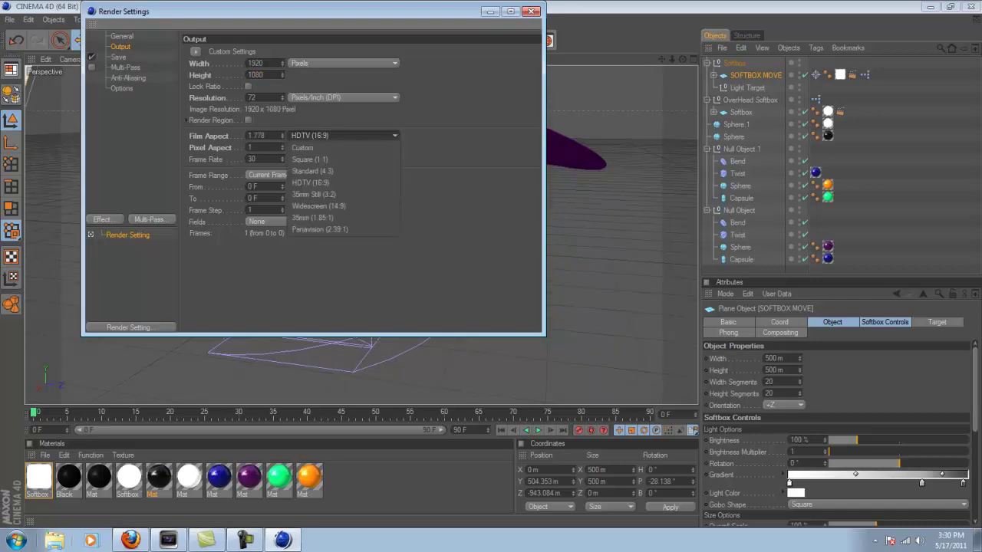
pyautogui.click(322, 184)
pyautogui.click(532, 10)
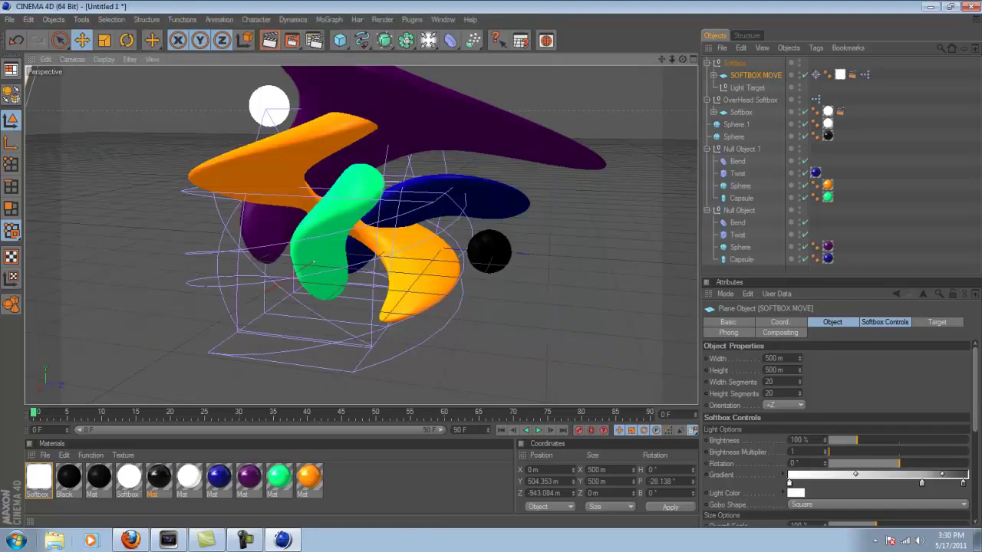
pyautogui.moveTo(662, 59); pyautogui.dragTo(657, 107)
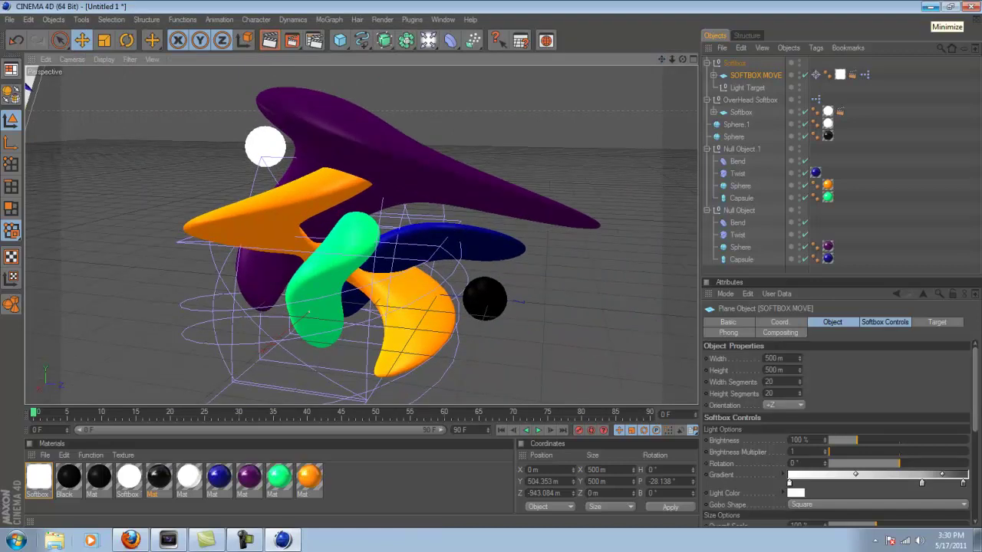
# Switch to Adobe Photoshop and open the PNG image Bg from the Random folder.
pyautogui.click(929, 7)
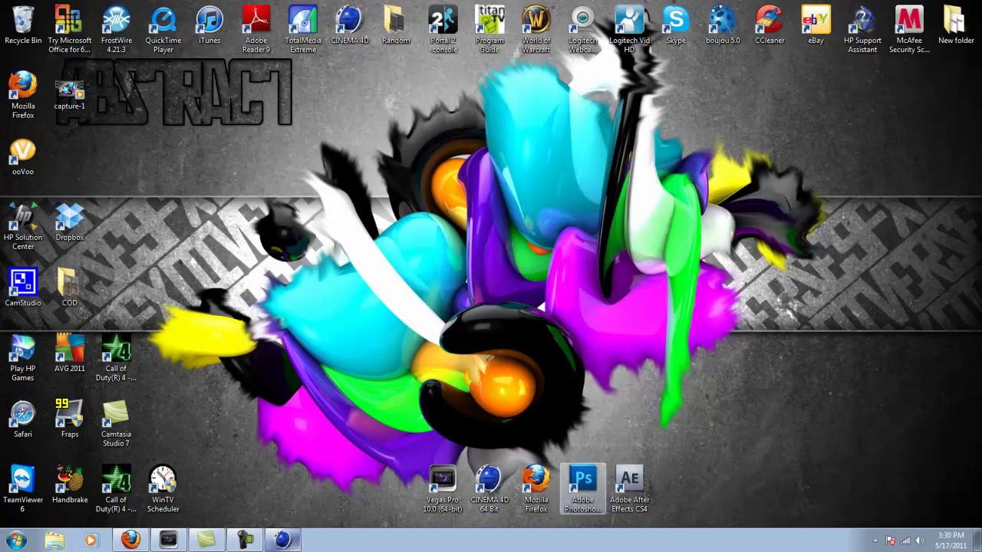
pyautogui.doubleClick(583, 482)
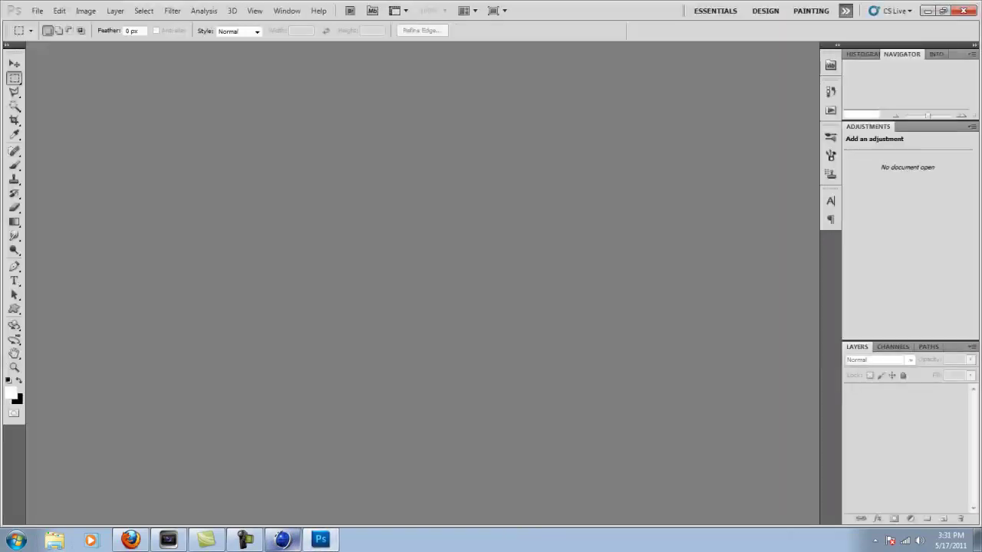
pyautogui.click(37, 10)
pyautogui.click(52, 35)
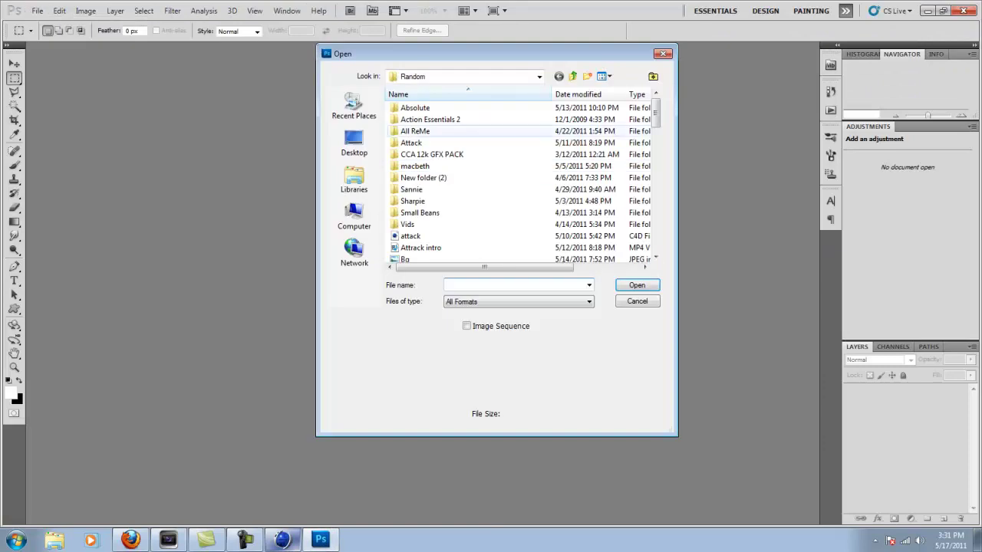
pyautogui.scroll(-3, 460, 188)
pyautogui.click(460, 178)
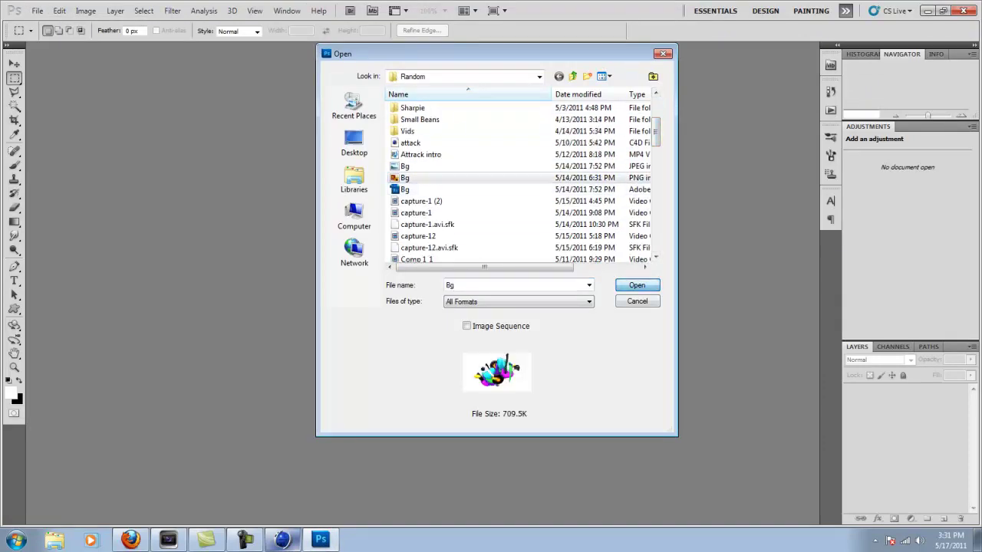
pyautogui.click(636, 286)
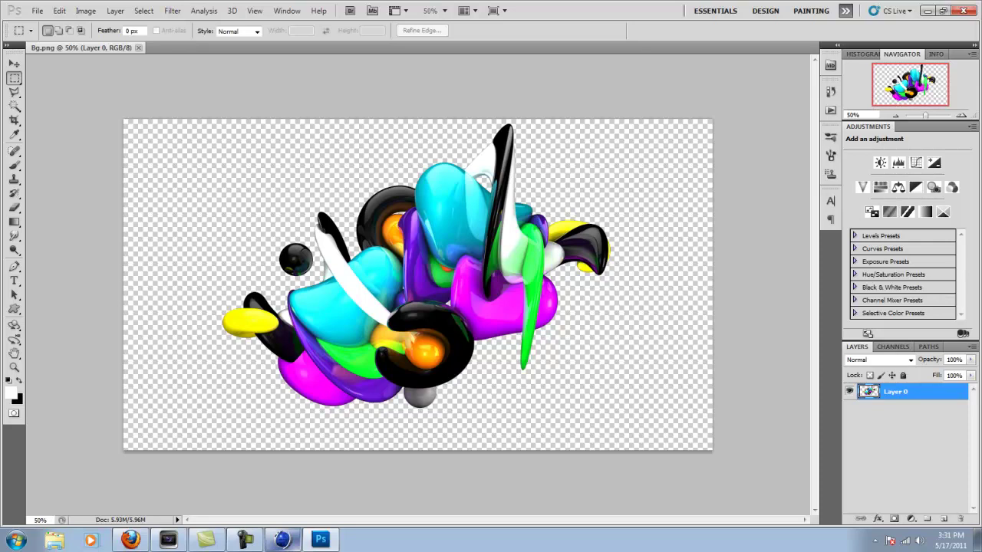
# Add a new layer beneath Layer 0 and fill it with a white-to-black radial gradient from the canvas center.
pyautogui.click(943, 519)
pyautogui.moveTo(893, 391); pyautogui.dragTo(907, 437)
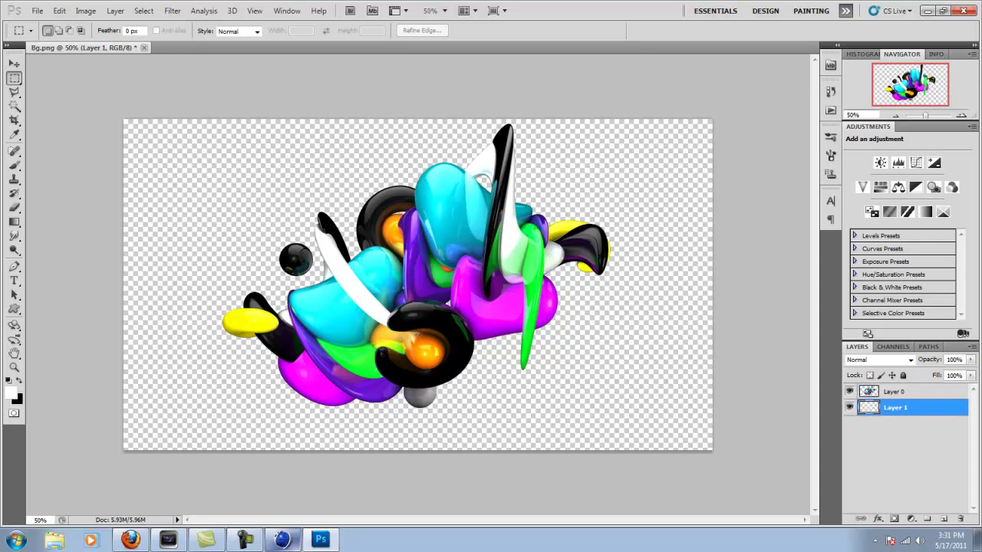
pyautogui.press('g')
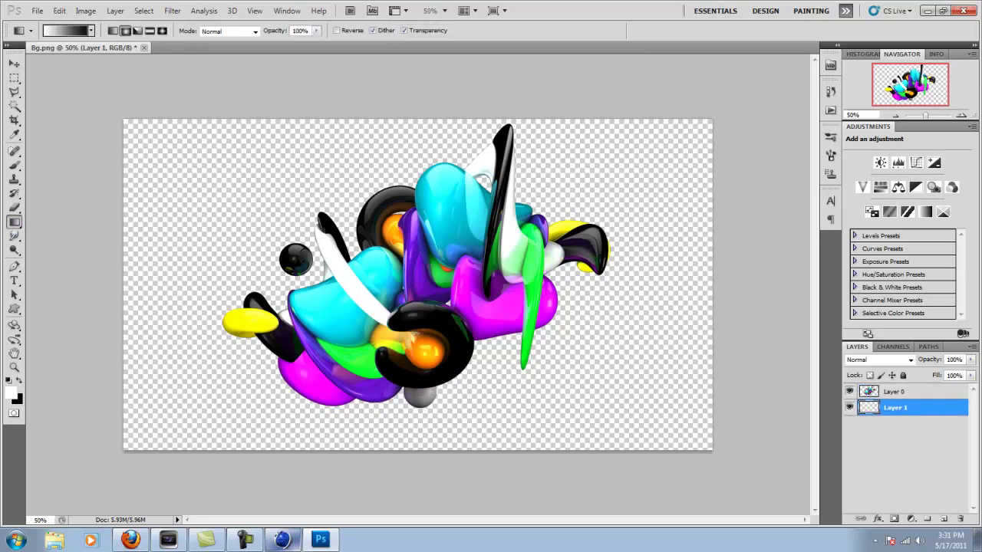
pyautogui.moveTo(453, 256); pyautogui.dragTo(728, 105)
# Compare the gradient background with and without the artwork, leaving Layer 0 hidden.
pyautogui.click(849, 391)
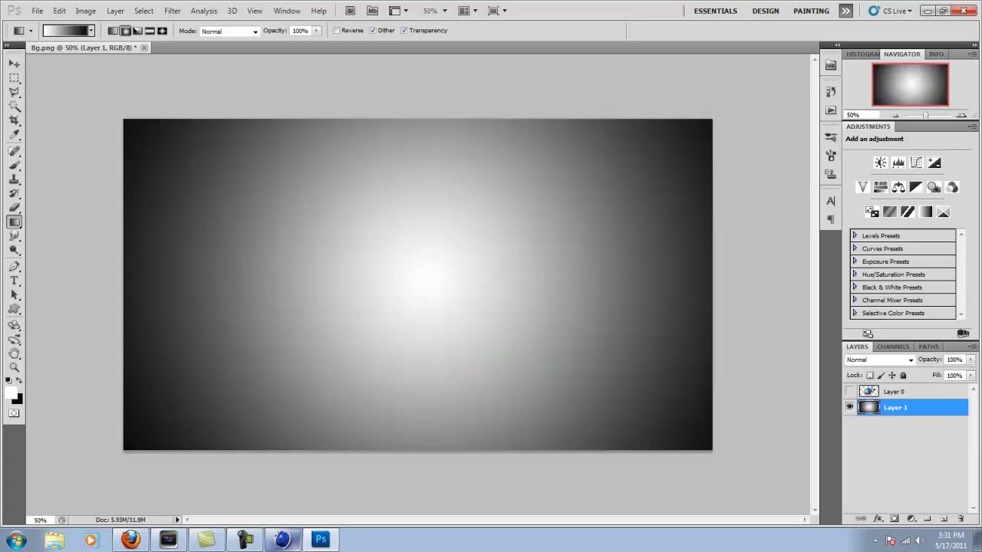
pyautogui.click(849, 391)
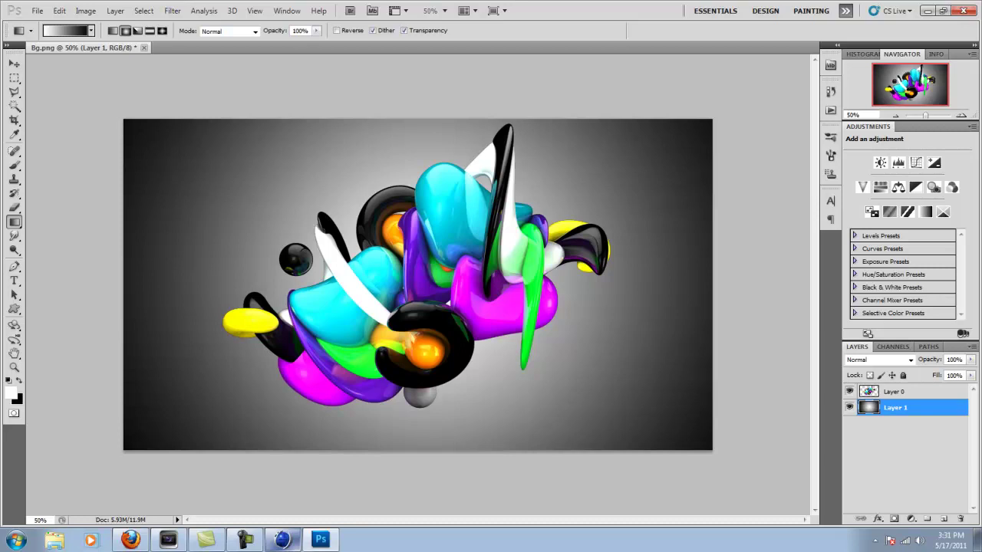
pyautogui.click(849, 392)
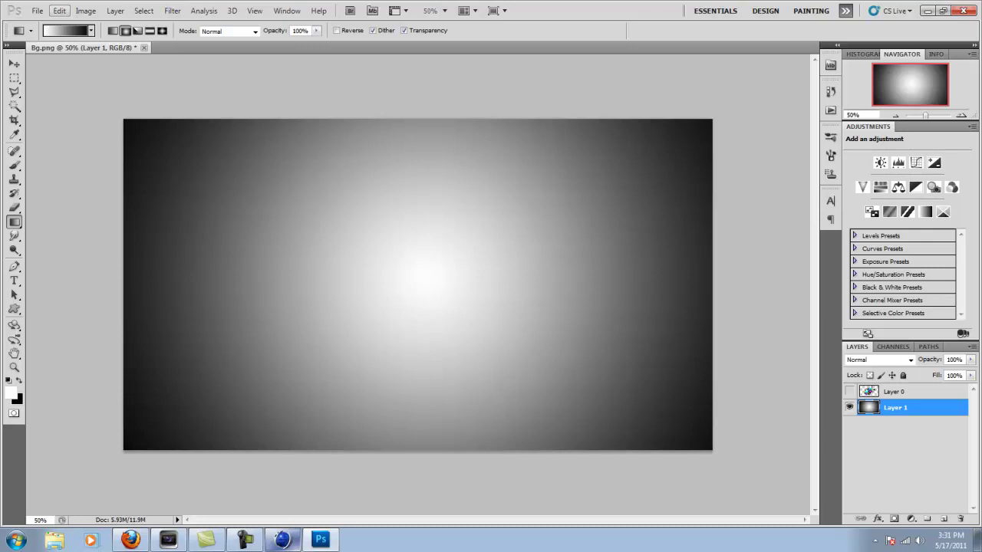
pyautogui.click(36, 11)
pyautogui.click(46, 34)
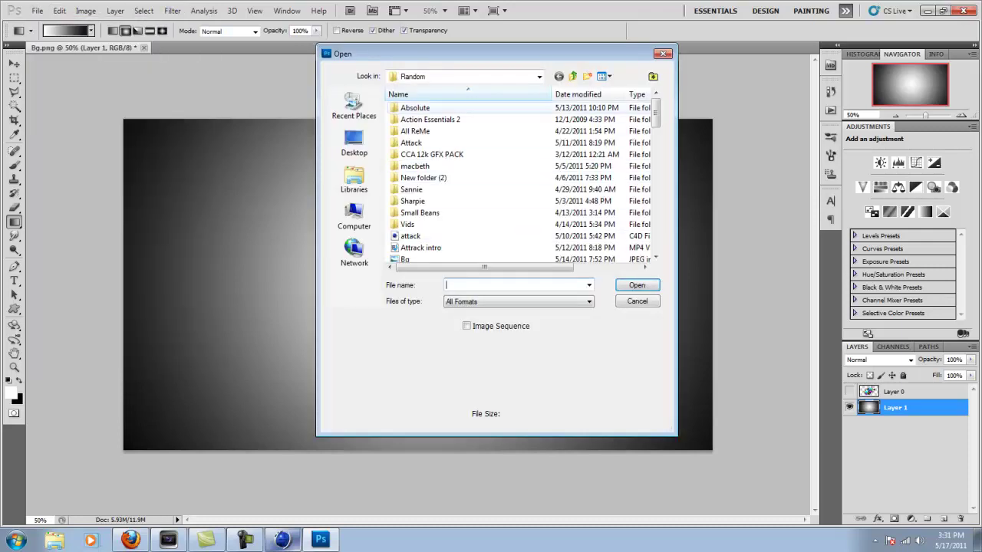
pyautogui.scroll(-5, 522, 184)
pyautogui.scroll(-1, 460, 157)
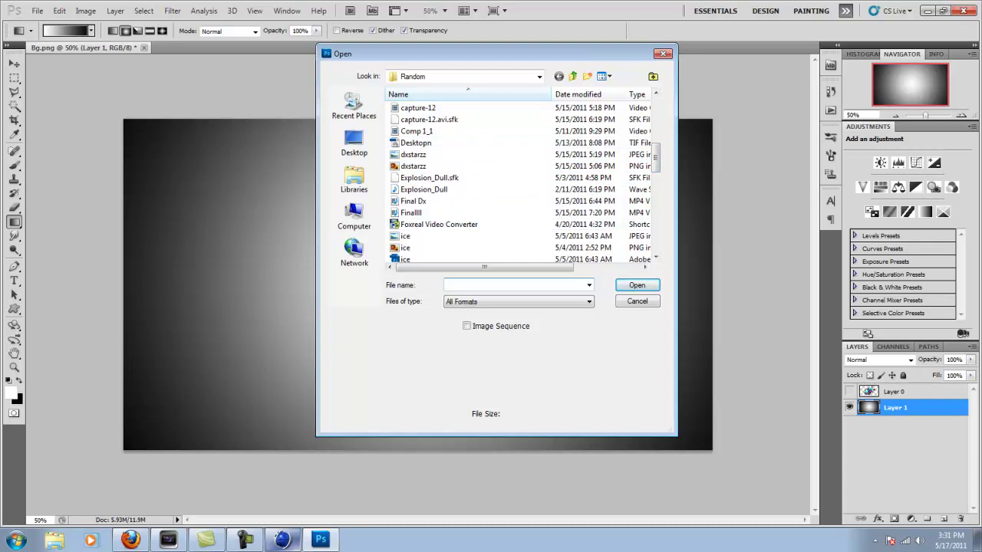
pyautogui.scroll(-15, 460, 224)
pyautogui.scroll(-2, 460, 247)
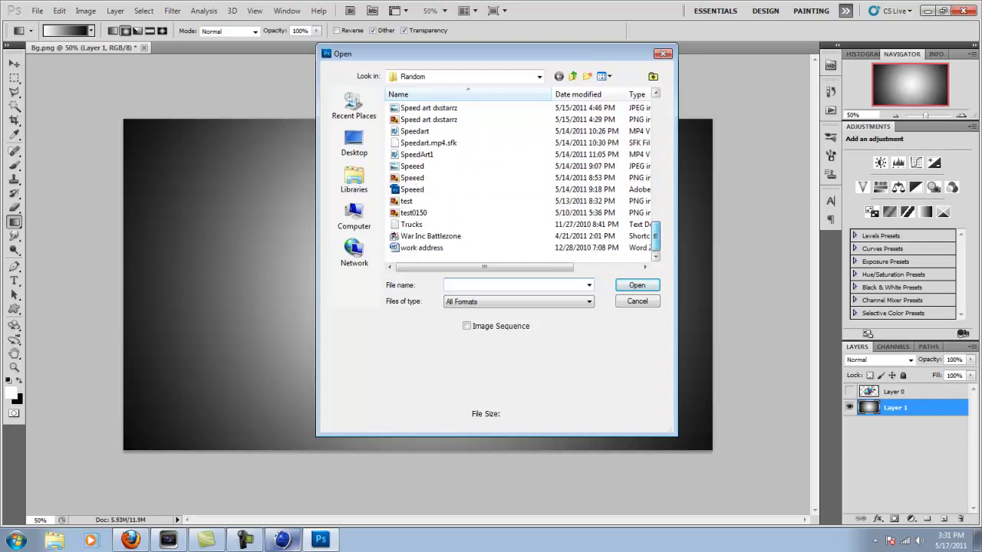
pyautogui.click(418, 201)
pyautogui.click(418, 212)
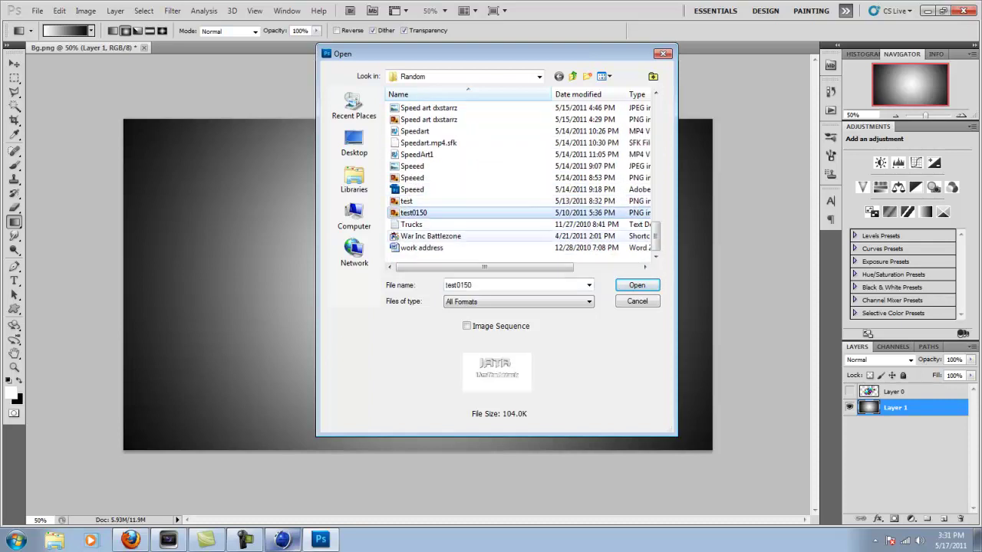
# Switch to Mozilla Firefox and run a Google image search for "textture" from a new browser page.
pyautogui.click(130, 539)
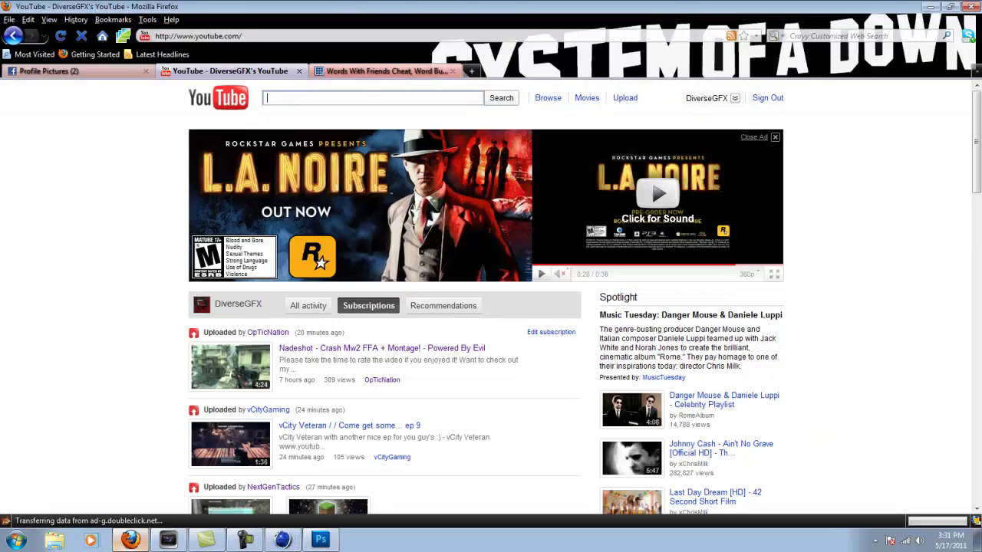
pyautogui.hotkey('ctrl', 't')
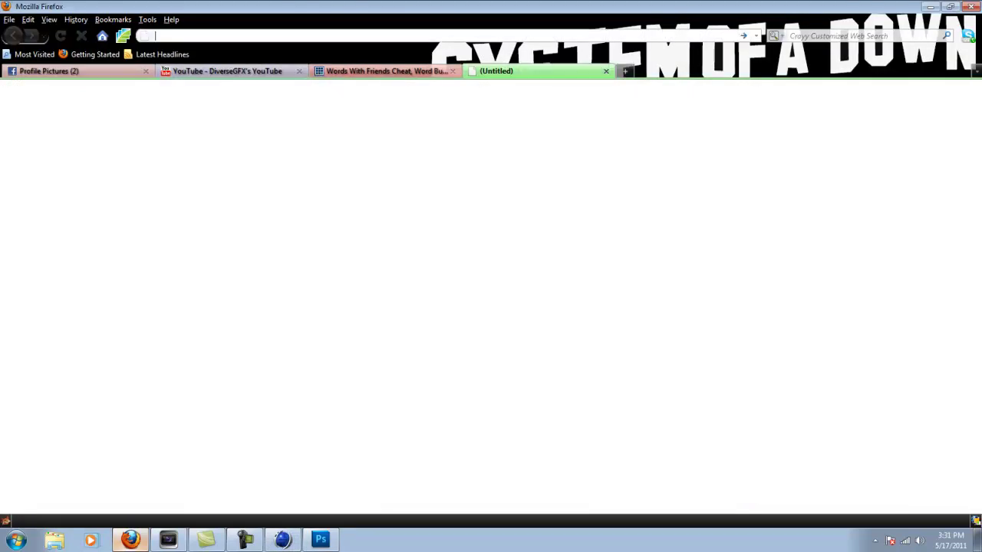
pyautogui.write('google.c')
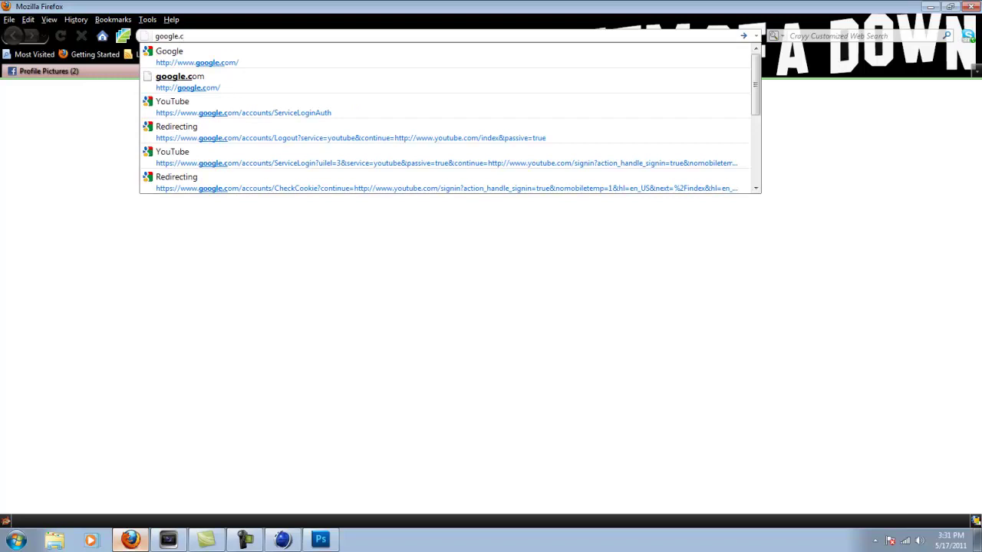
pyautogui.press('Down')
pyautogui.press('Return')
pyautogui.write('te')
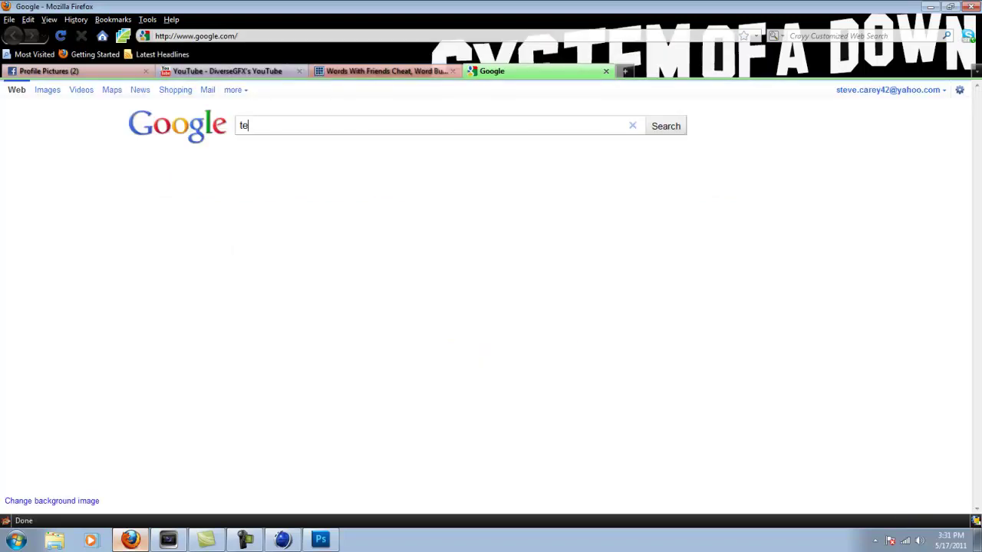
pyautogui.write('xtture')
pyautogui.press('Return')
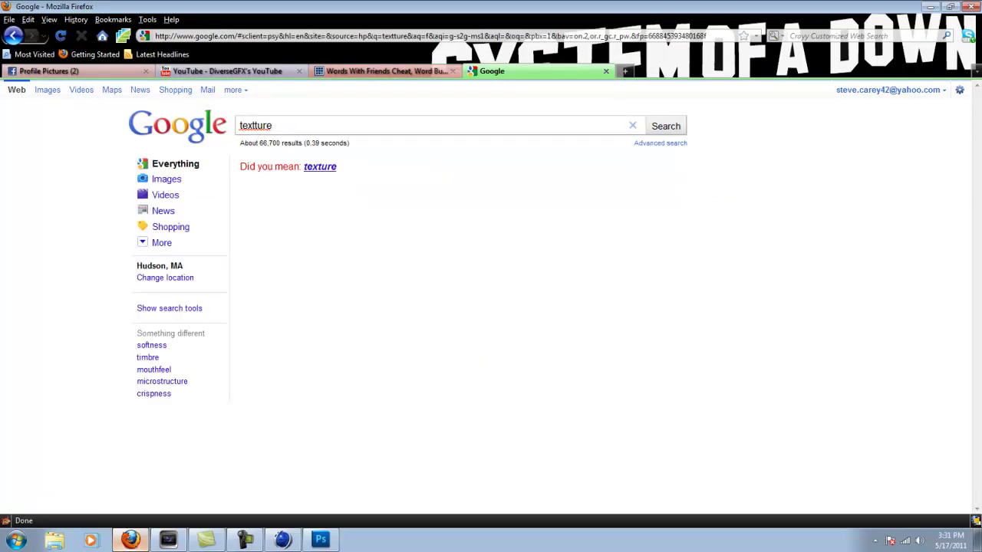
pyautogui.click(48, 90)
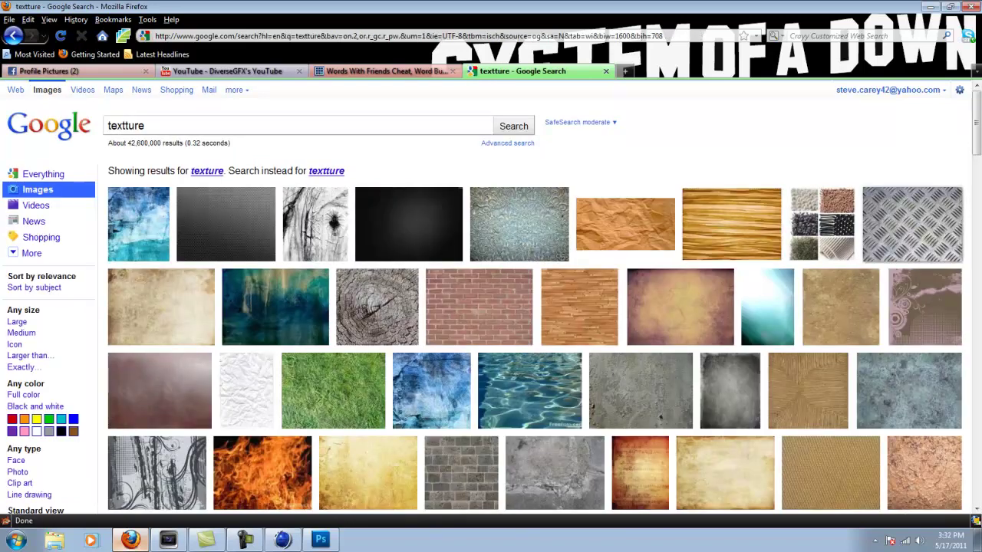
# Open the full-size 1024 × 768 Paper Texture 2 image from the results and copy it.
pyautogui.click(730, 224)
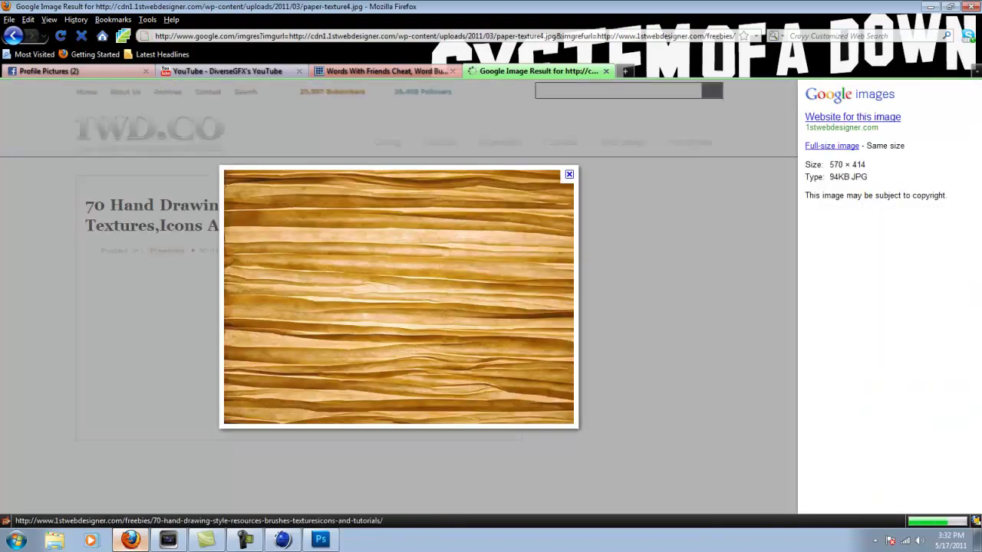
pyautogui.click(13, 36)
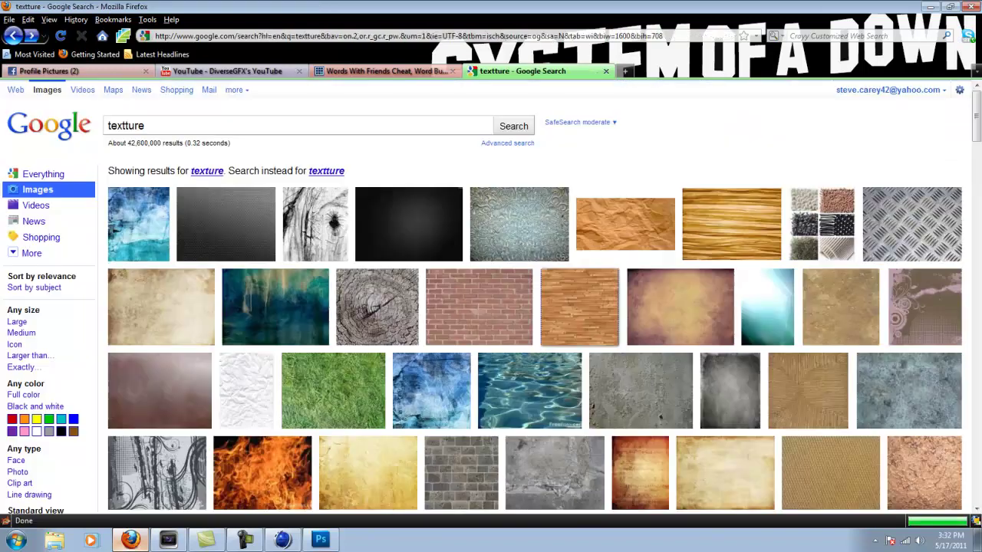
pyautogui.scroll(-2, 680, 307)
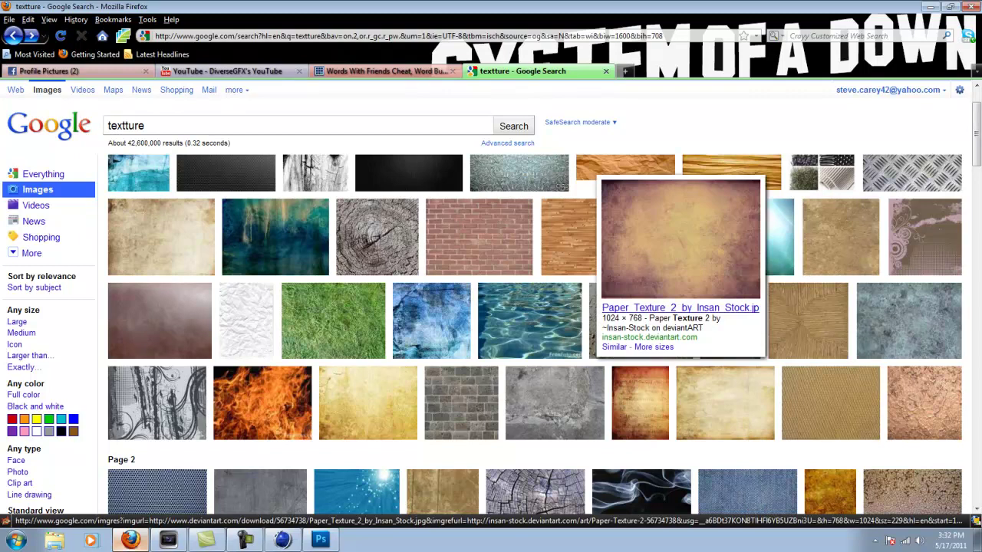
pyautogui.click(679, 238)
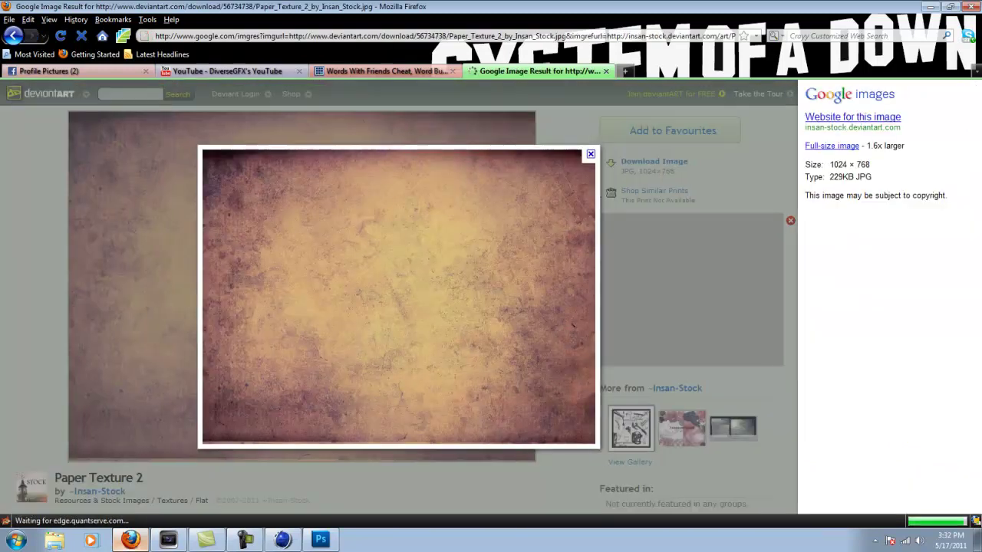
pyautogui.click(832, 145)
pyautogui.rightClick(356, 224)
pyautogui.click(405, 248)
# Switch back to Adobe Photoshop, cancel opening a file, and paste the copied texture above the gradient layer.
pyautogui.click(321, 540)
pyautogui.click(663, 53)
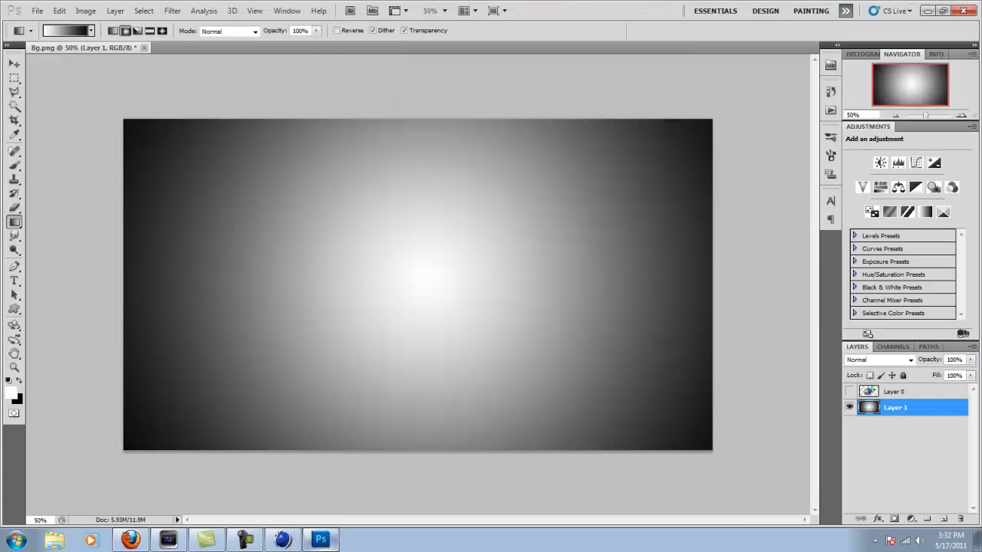
pyautogui.click(59, 11)
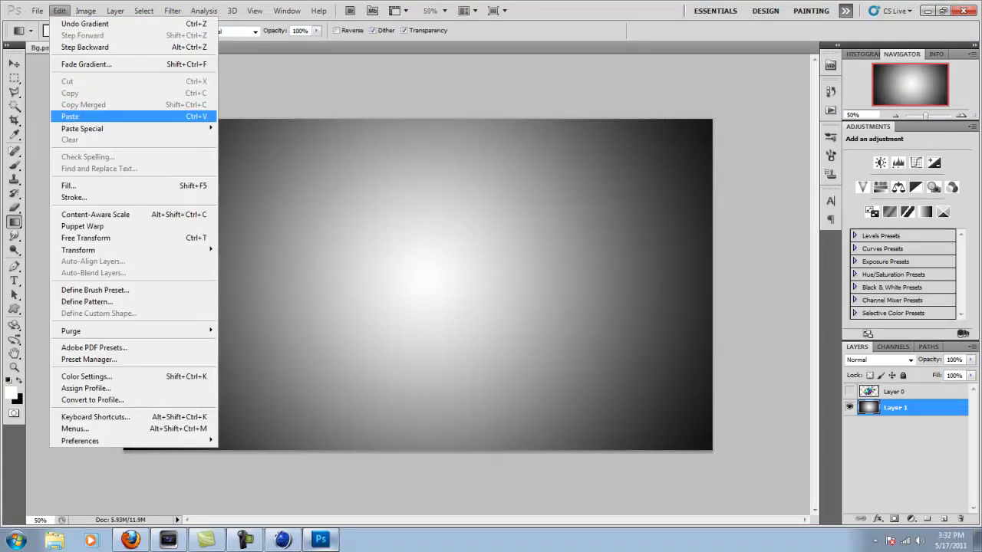
pyautogui.click(70, 116)
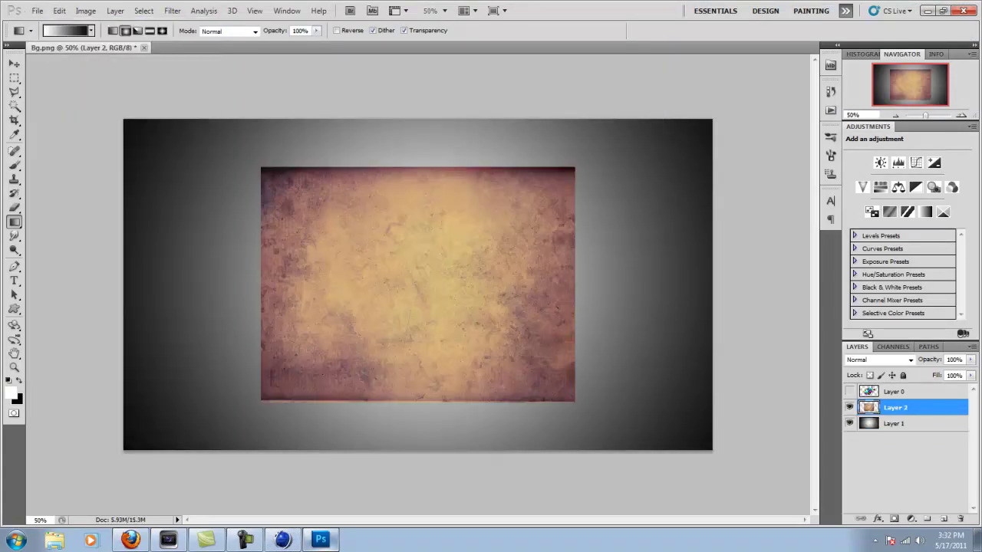
# Scale the pasted texture proportionally to about 205% and position it to cover the whole canvas.
pyautogui.click(59, 11)
pyautogui.moveTo(138, 250)
pyautogui.click(235, 266)
pyautogui.keyDown('shift'); pyautogui.moveTo(575, 167); pyautogui.dragTo(792, 3); pyautogui.keyUp('shift')
pyautogui.moveTo(598, 192); pyautogui.dragTo(451, 214)
pyautogui.keyDown('shift'); pyautogui.moveTo(644, 423); pyautogui.dragTo(756, 507); pyautogui.keyUp('shift')
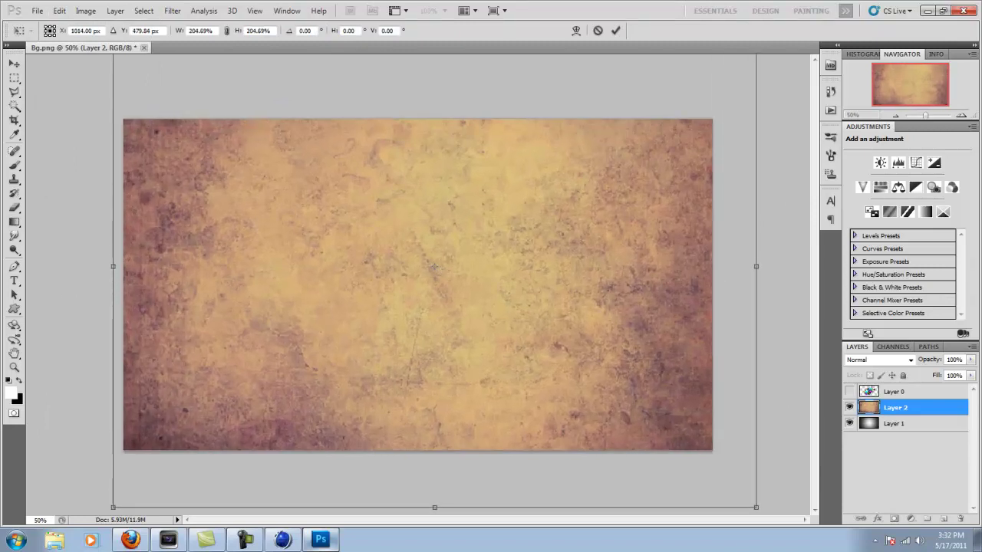
# Set the texture layer's blend mode to Overlay and commit its transformation.
pyautogui.click(878, 360)
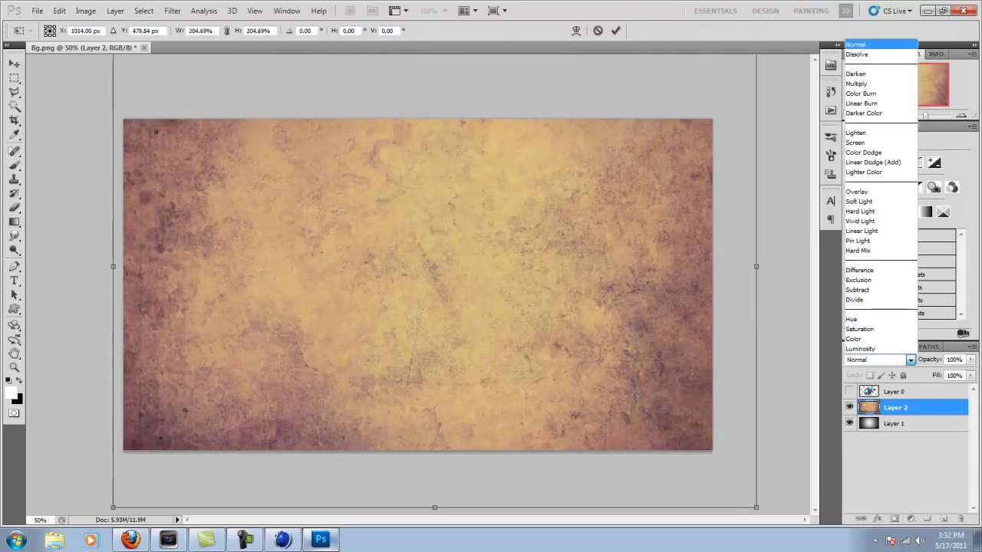
pyautogui.click(857, 191)
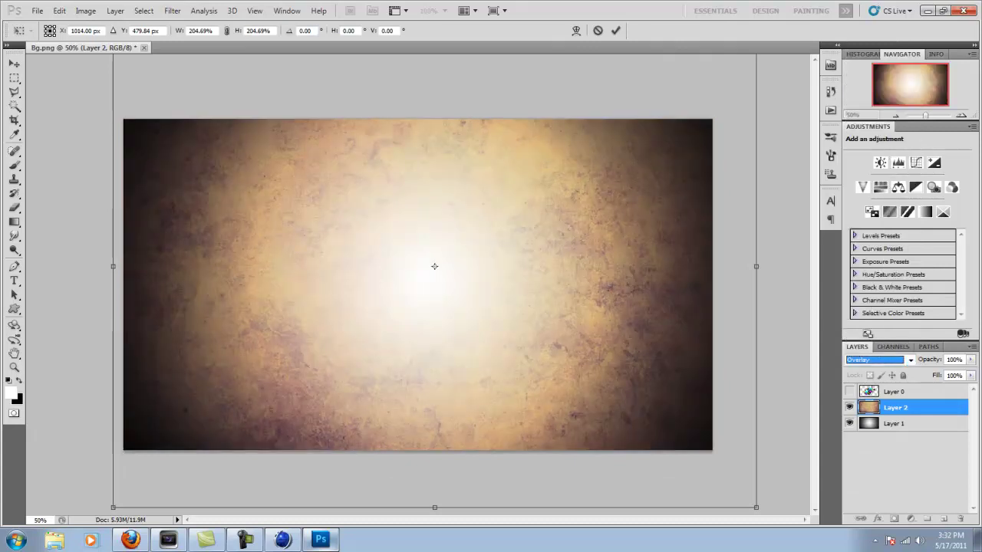
pyautogui.press('Return')
pyautogui.press('g')
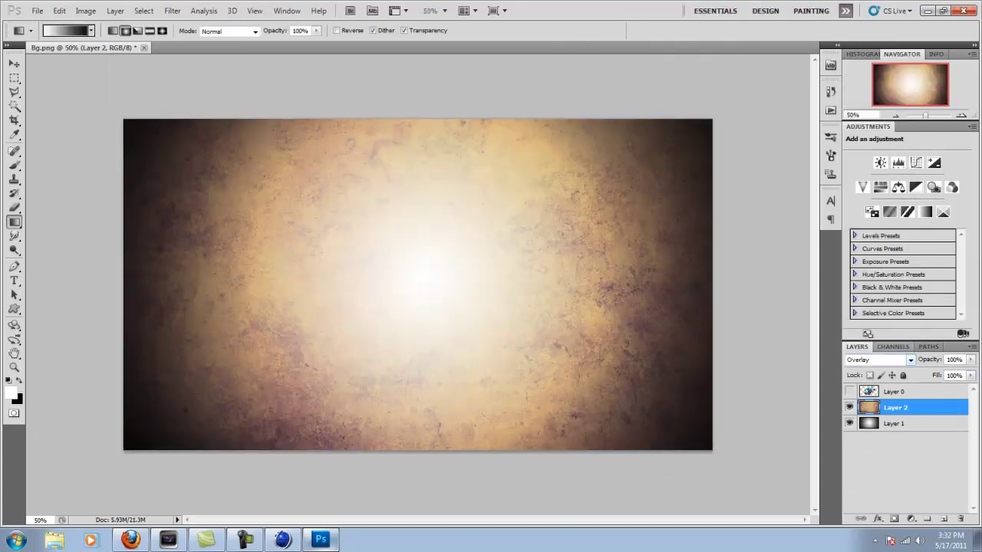
# Try the Soft Light blend mode on the texture layer and return it to Overlay.
pyautogui.click(878, 359)
pyautogui.press('Down')
pyautogui.press('Return')
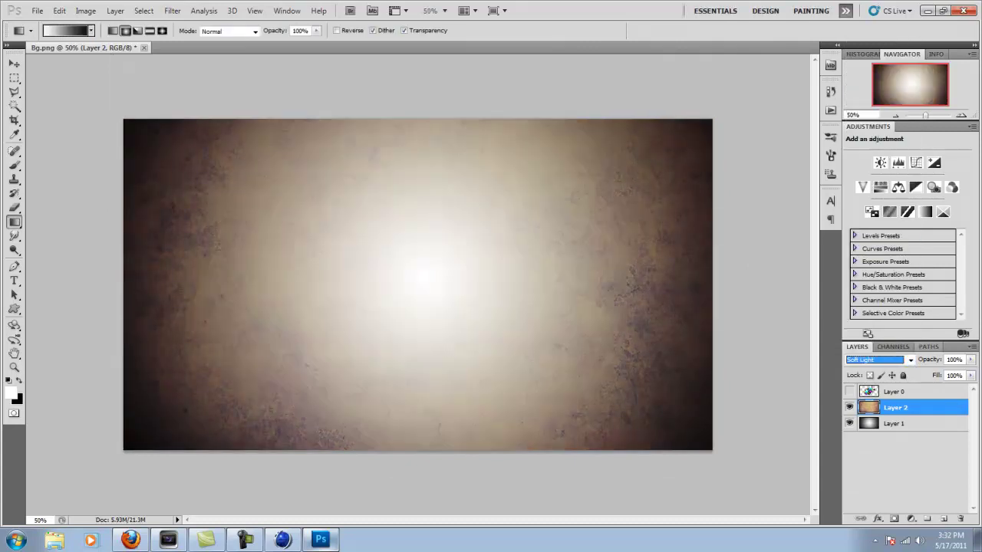
pyautogui.click(910, 360)
pyautogui.press('Up')
pyautogui.press('Return')
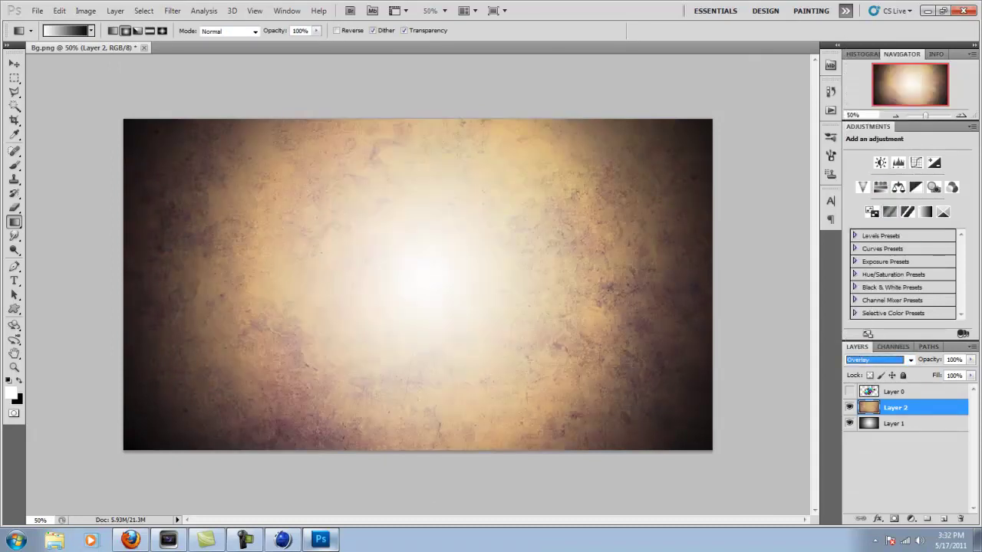
# Lower the texture layer's opacity to about 62% and merge it down into the gradient layer.
pyautogui.click(970, 360)
pyautogui.moveTo(962, 371); pyautogui.dragTo(947, 371)
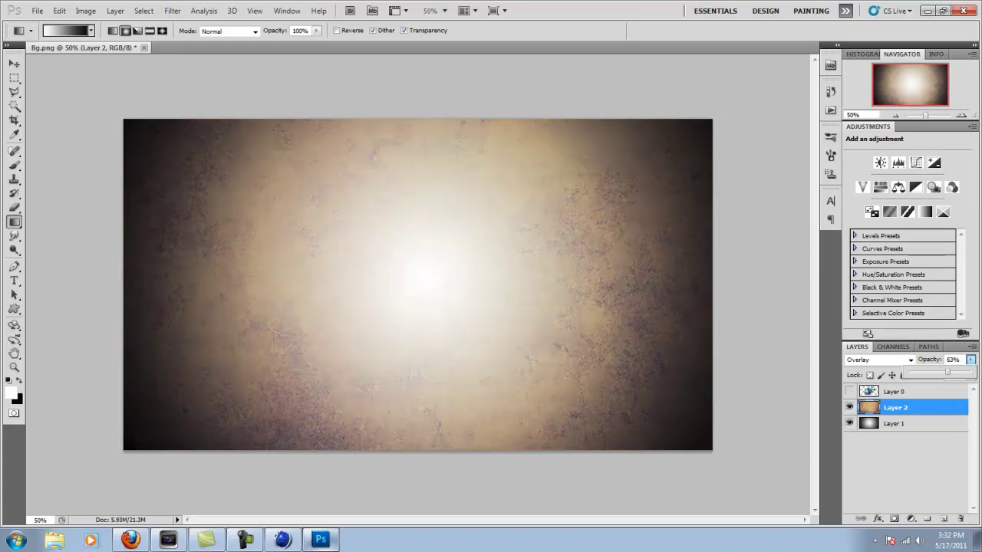
pyautogui.rightClick(912, 407)
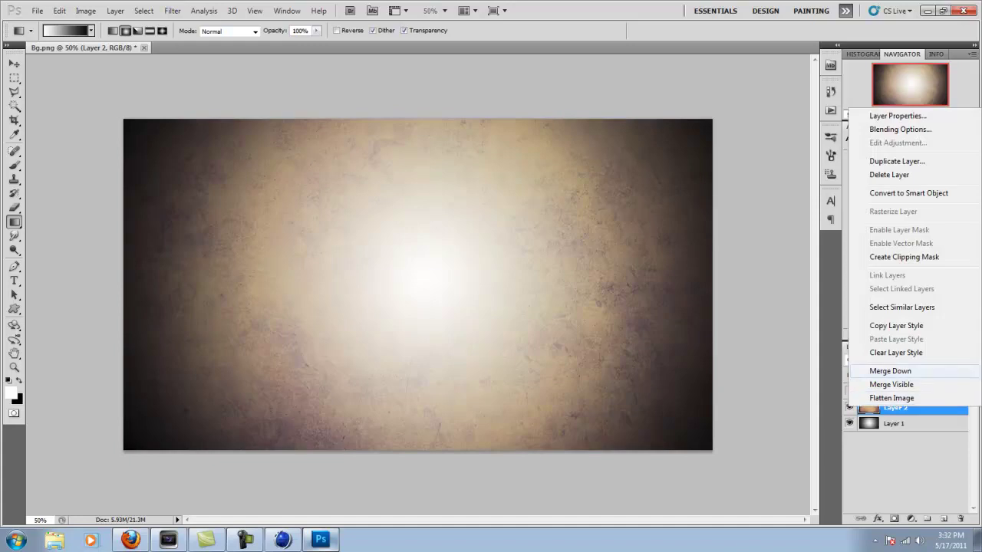
pyautogui.click(890, 370)
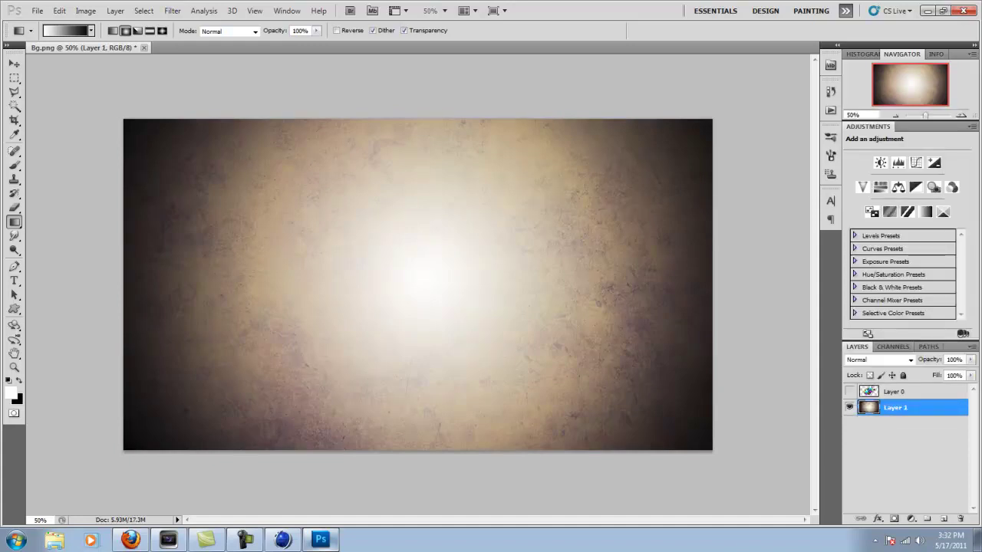
# Add a new layer above Layer 1 and select a full-width rectangular strip across the middle of the canvas.
pyautogui.click(943, 519)
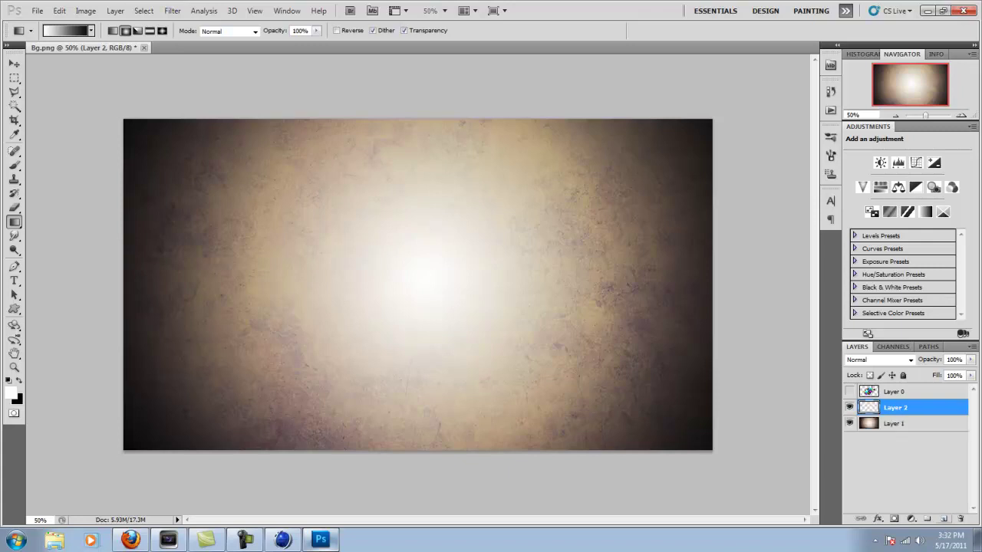
pyautogui.click(14, 78)
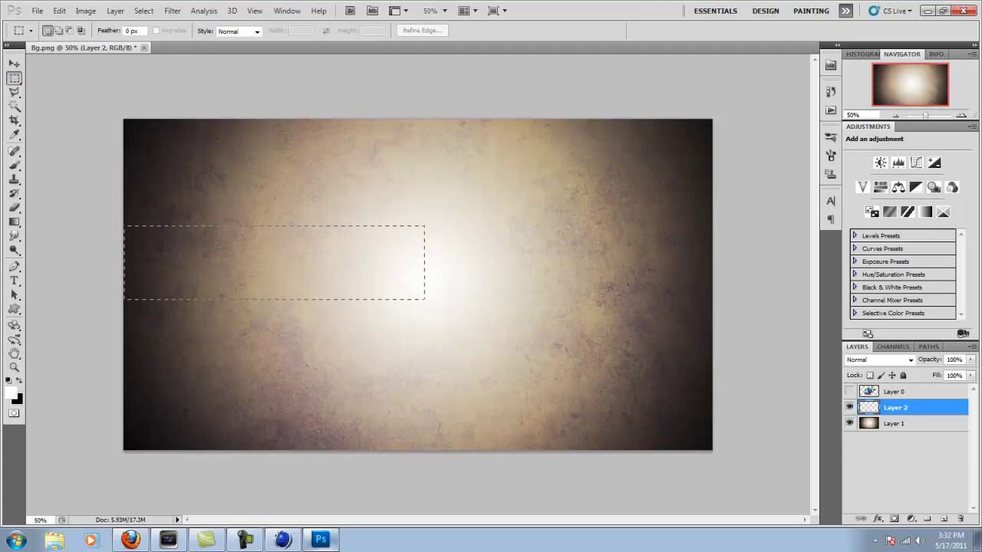
pyautogui.moveTo(713, 315); pyautogui.dragTo(712, 332)
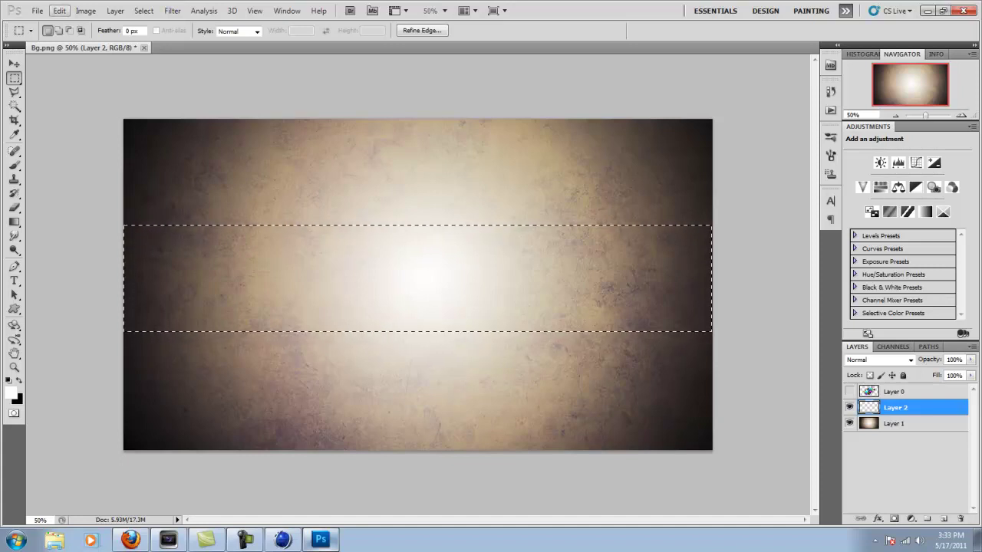
# Copy the selected strip of background from Layer 1 and paste it into the empty Layer 2.
pyautogui.click(895, 424)
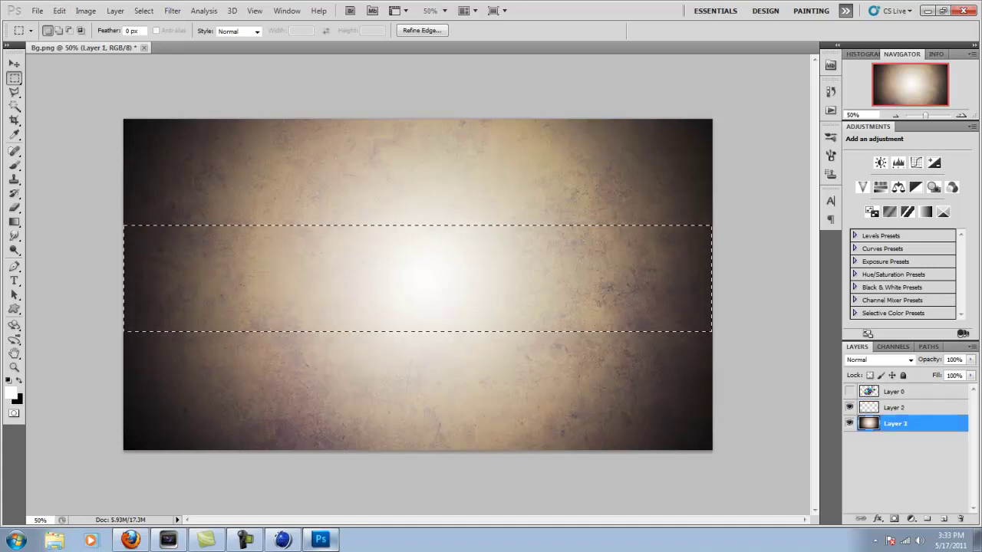
pyautogui.click(37, 11)
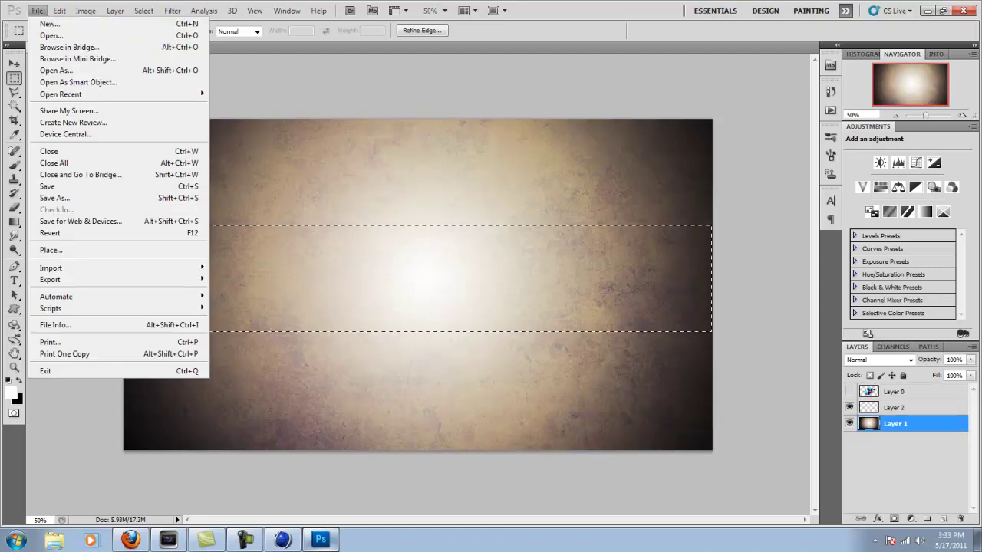
pyautogui.click(57, 93)
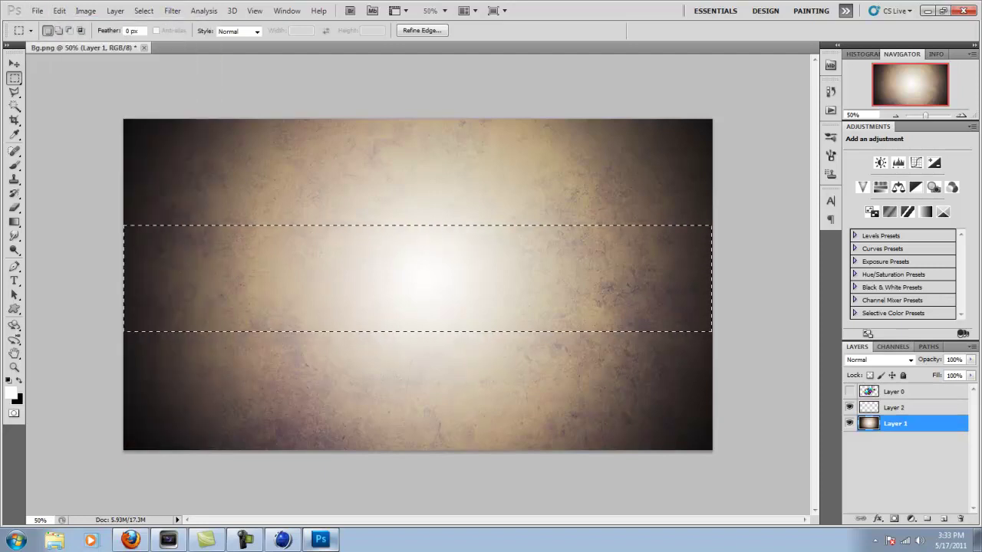
pyautogui.click(894, 408)
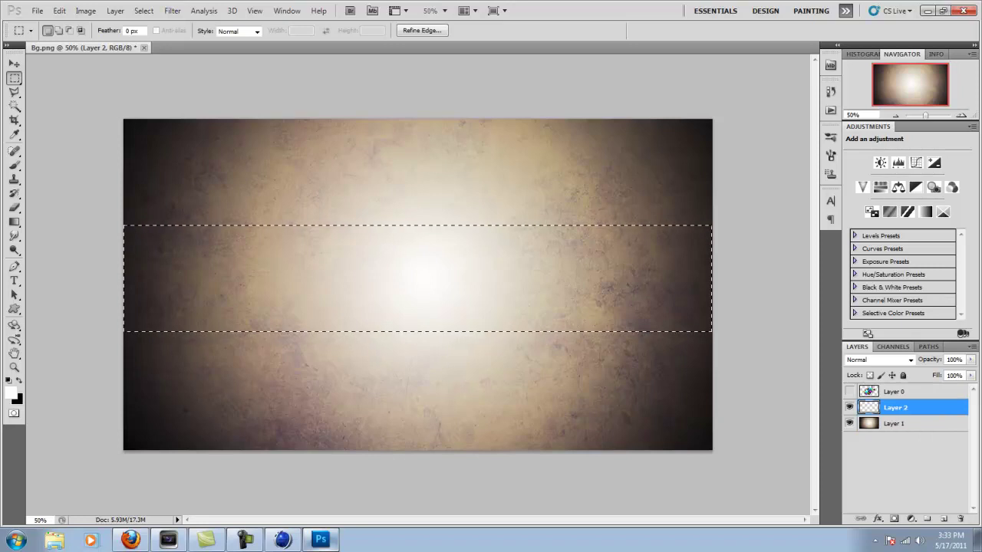
pyautogui.click(59, 11)
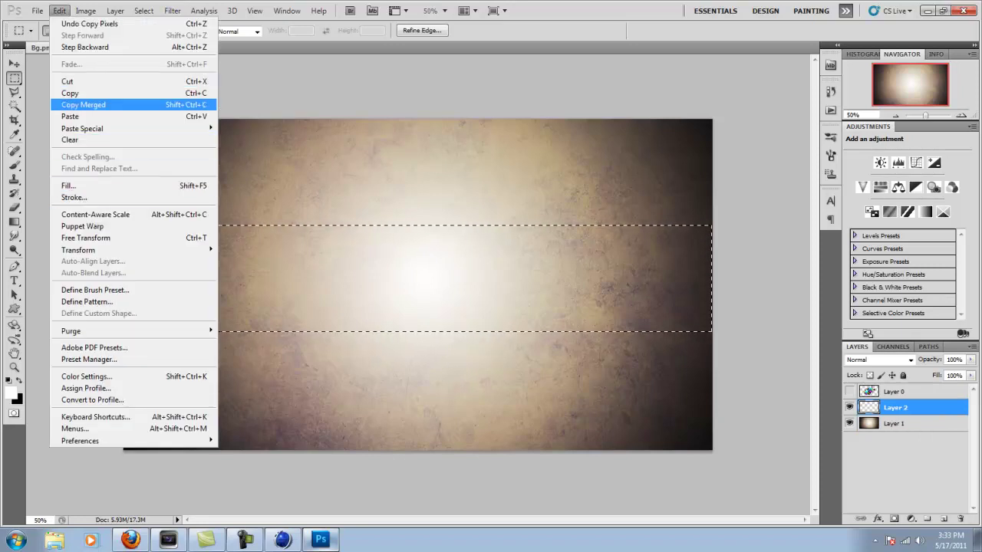
pyautogui.click(70, 115)
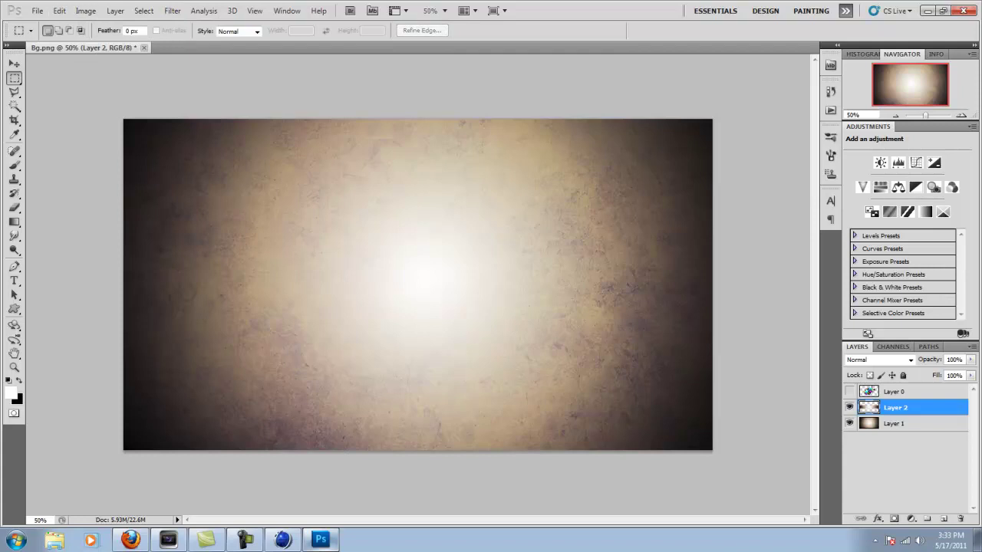
# Check the pasted strip on its own, then give Layer 2 a 3 px outside stroke in dark grey.
pyautogui.click(849, 423)
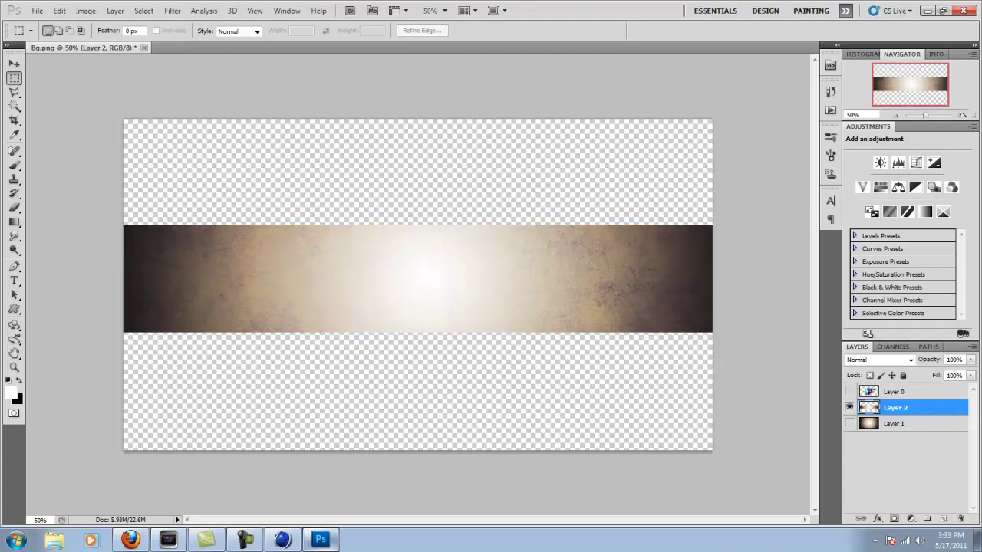
pyautogui.click(848, 424)
pyautogui.doubleClick(924, 408)
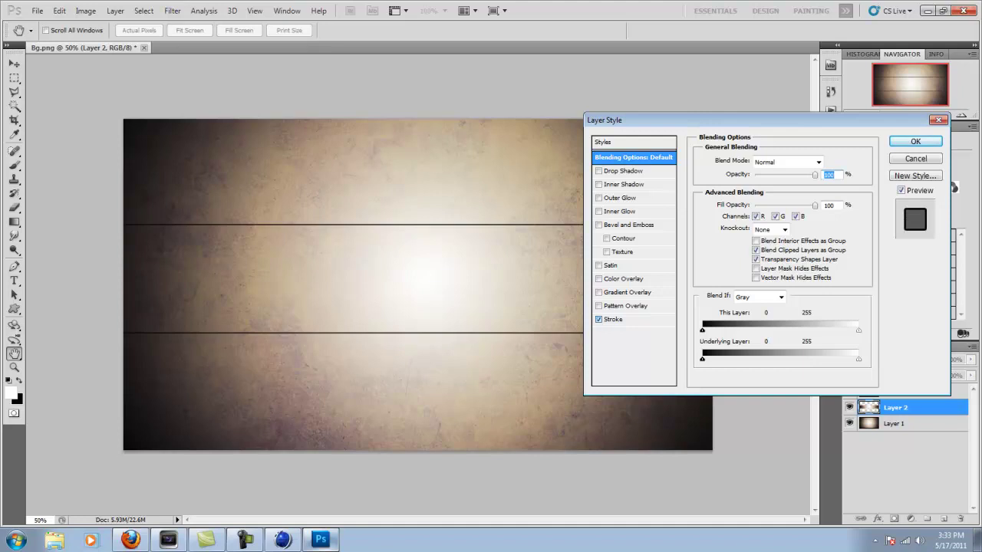
pyautogui.click(613, 320)
pyautogui.click(727, 238)
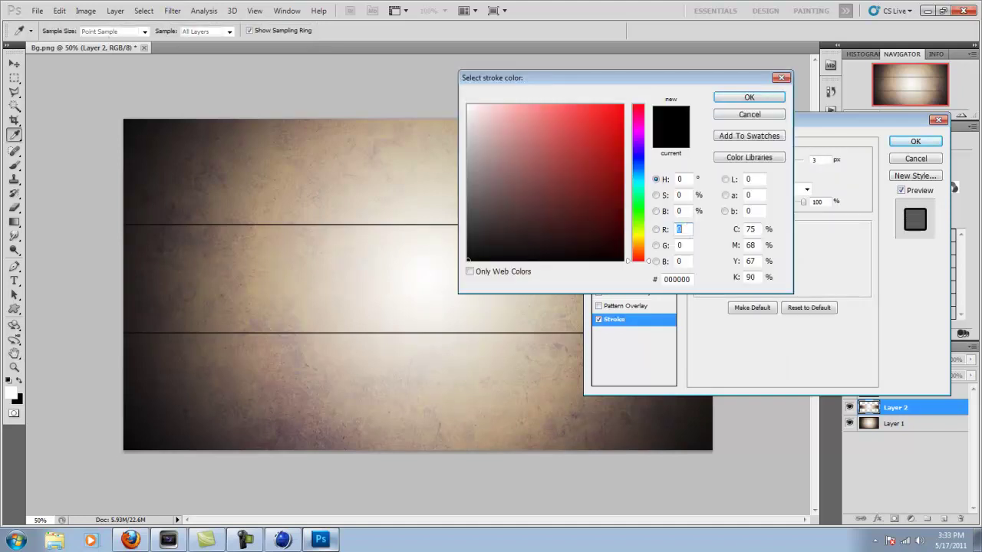
pyautogui.click(468, 197)
pyautogui.moveTo(468, 196)
pyautogui.mouseDown()
pyautogui.moveTo(467, 105)
pyautogui.moveTo(492, 171)
pyautogui.moveTo(468, 220)
pyautogui.mouseUp()
pyautogui.click(749, 97)
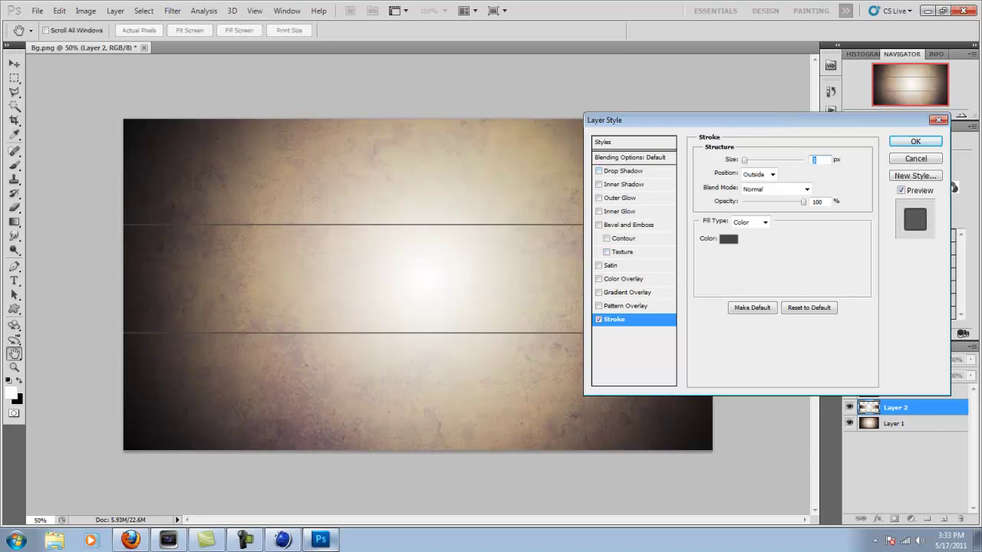
# Add an inner shadow to Layer 2 with a 120° angle, 2 px distance, 51 px size and increased choke.
pyautogui.click(598, 184)
pyautogui.click(625, 184)
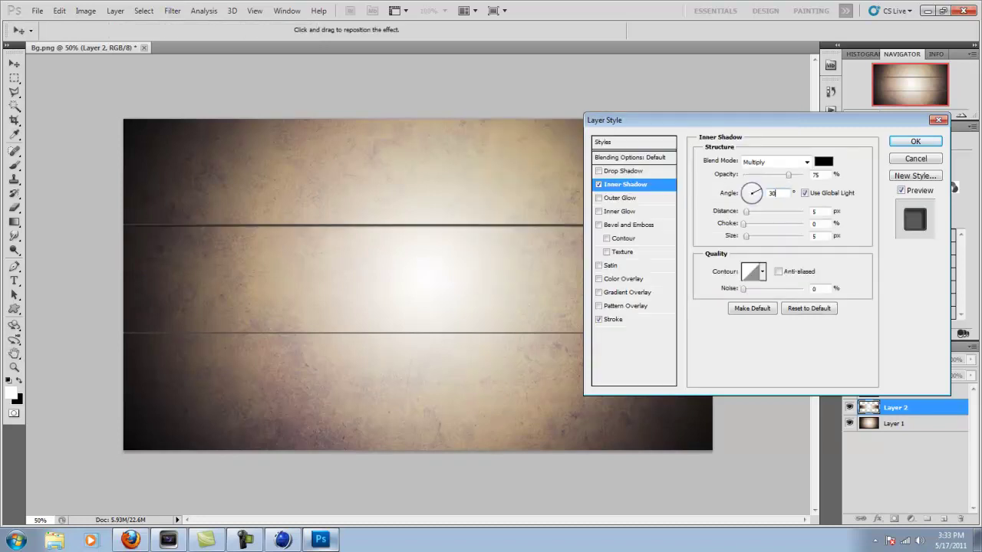
pyautogui.write('120')
pyautogui.press('Tab')
pyautogui.press('Down')
pyautogui.press('Down')
pyautogui.moveTo(746, 236)
pyautogui.mouseDown()
pyautogui.moveTo(760, 236)
pyautogui.moveTo(746, 224)
pyautogui.moveTo(756, 224)
pyautogui.mouseUp()
pyautogui.hotkey('shift', 'Up')
pyautogui.hotkey('shift', 'Up')
pyautogui.press('Up')
pyautogui.press('Up')
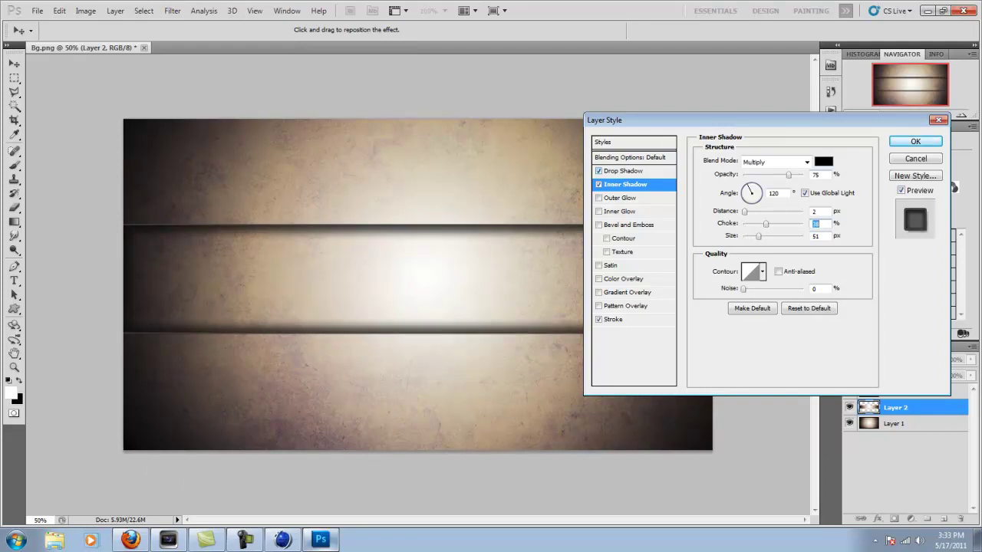
# Add a drop shadow to Layer 2 with a short distance, reduced spread and larger size, and apply the layer style.
pyautogui.click(623, 171)
pyautogui.moveTo(743, 224)
pyautogui.mouseDown()
pyautogui.moveTo(772, 224)
pyautogui.moveTo(751, 211)
pyautogui.mouseUp()
pyautogui.press('Down')
pyautogui.press('Down')
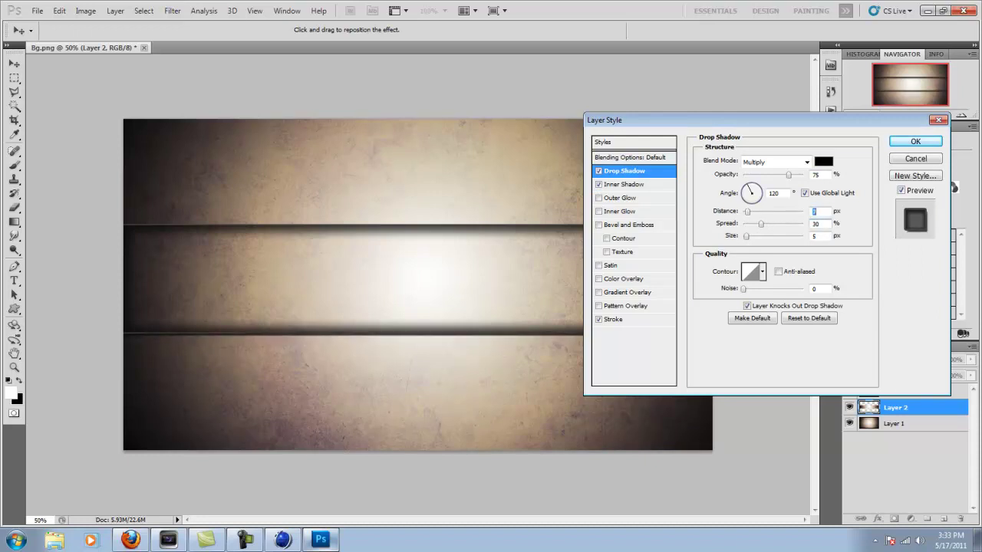
pyautogui.press('Tab')
pyautogui.hotkey('shift', 'Down')
pyautogui.hotkey('shift', 'Down')
pyautogui.hotkey('shift', 'Down')
pyautogui.press('Tab')
pyautogui.hotkey('shift', 'Up')
pyautogui.press('Return')
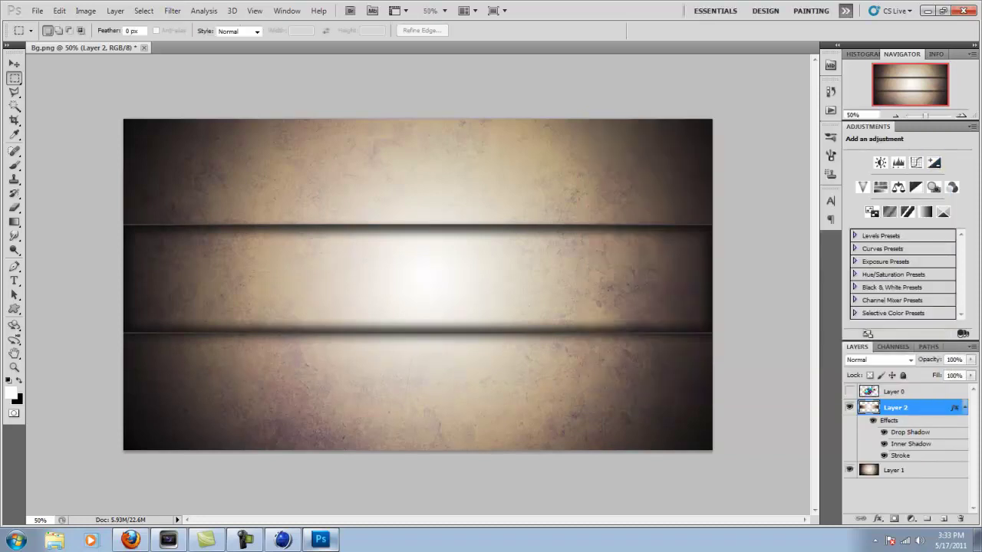
# Add a white 150 pt text line reading "DIverseGFXDiversegfxdiversegfx" in the BatmanForeverAlternate font.
pyautogui.press('t')
pyautogui.click(266, 175)
pyautogui.write('DIVERSEGFXDIVER')
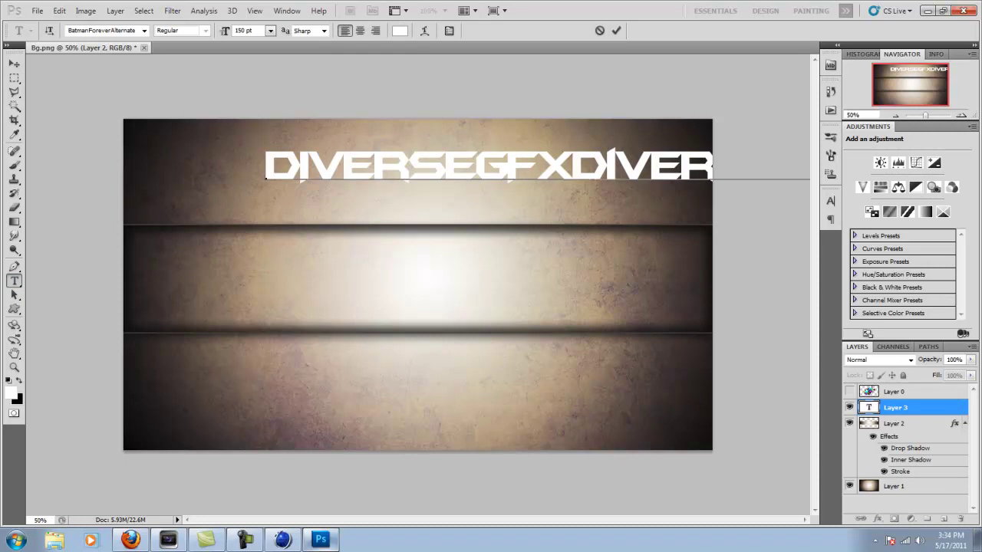
pyautogui.click(13, 64)
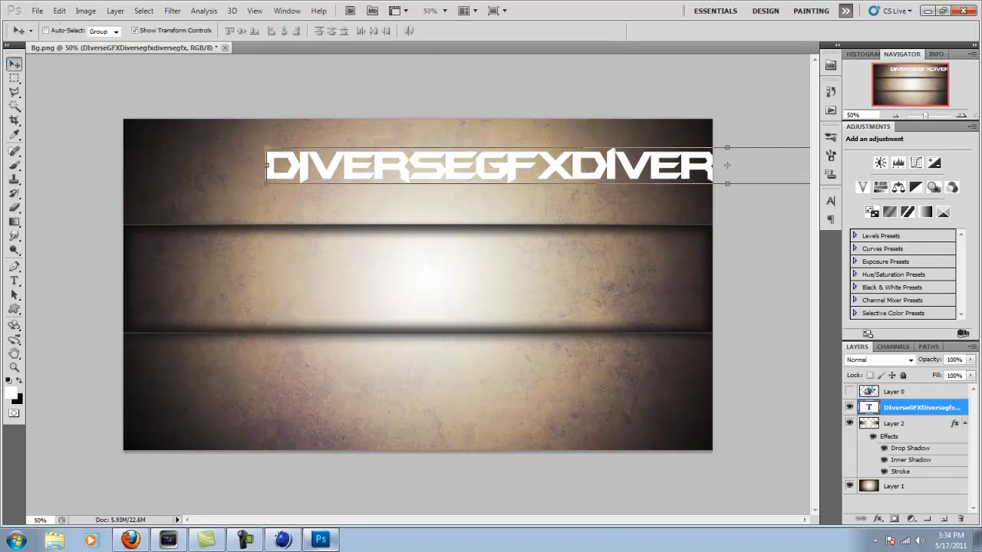
# Move the text line so it spans the full canvas width just above the strip, and rasterize it.
pyautogui.moveTo(491, 165); pyautogui.dragTo(234, 197)
pyautogui.rightClick(920, 407)
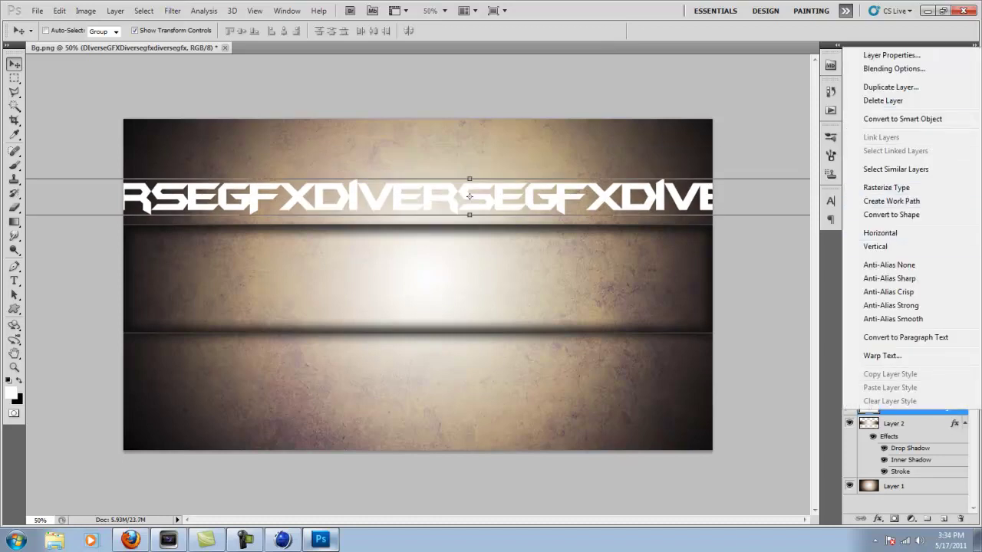
pyautogui.click(886, 187)
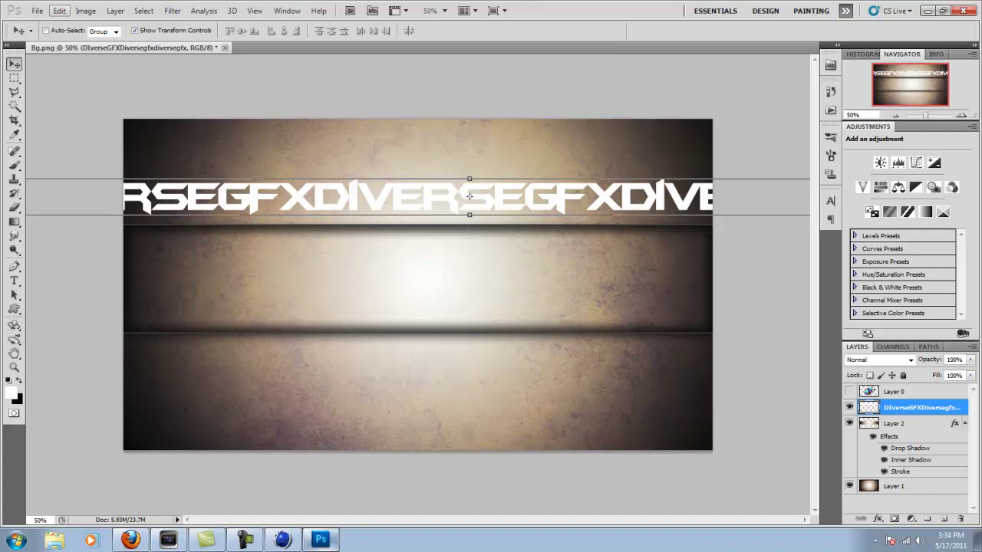
# Rotate the text so it rises diagonally to the right and shift it across the upper-left half of the canvas.
pyautogui.click(59, 11)
pyautogui.moveTo(78, 250)
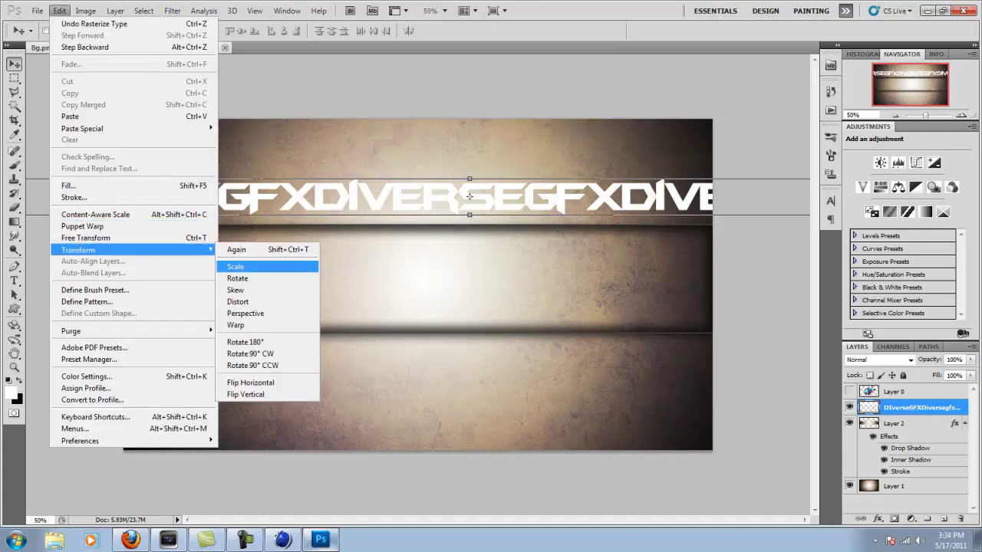
pyautogui.click(237, 279)
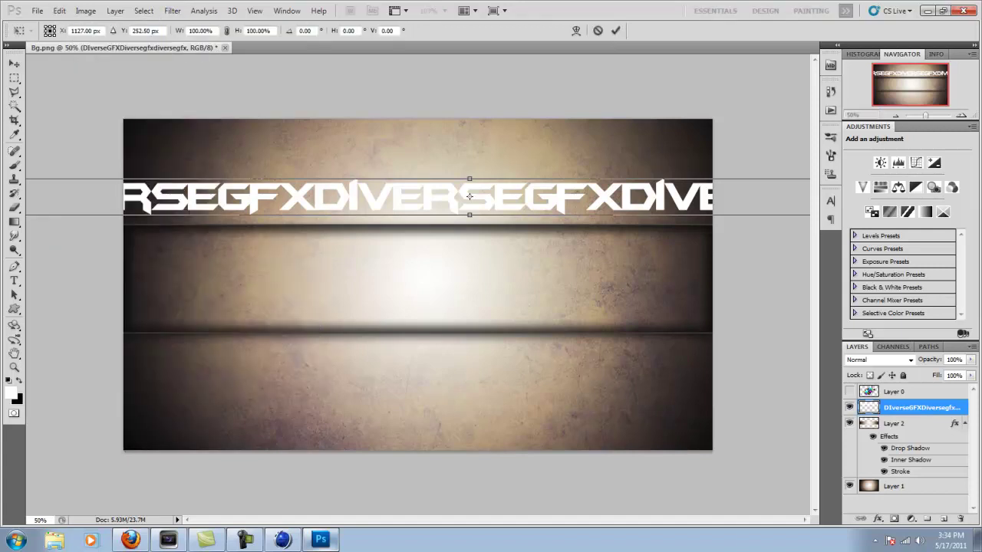
pyautogui.moveTo(552, 198); pyautogui.dragTo(293, 209)
pyautogui.moveTo(679, 228); pyautogui.dragTo(640, 26)
pyautogui.moveTo(368, 138); pyautogui.dragTo(481, 197)
pyautogui.press('Return')
pyautogui.moveTo(322, 266); pyautogui.dragTo(245, 267)
# Duplicate the diagonal text layer, place the copy directly beneath the first line, and merge the two layers.
pyautogui.rightClick(920, 407)
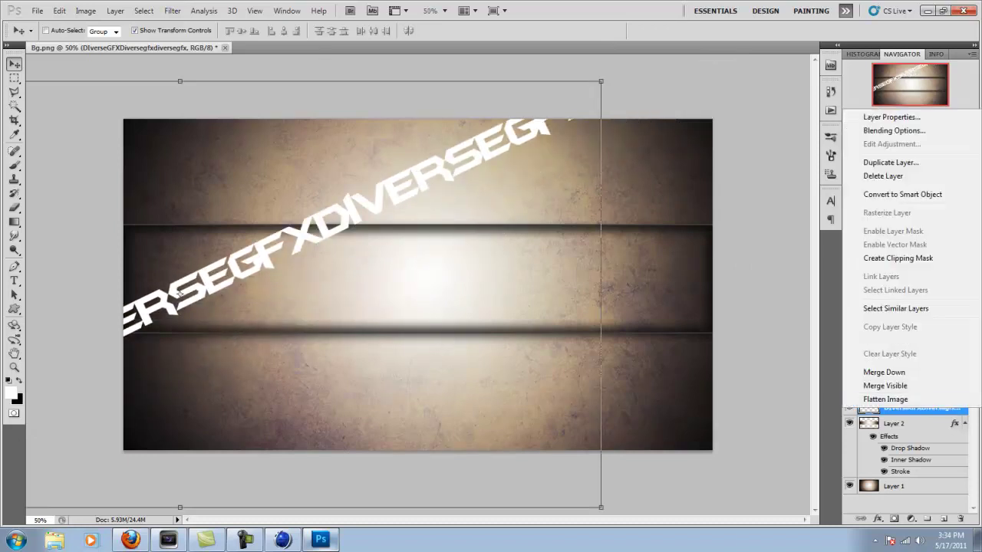
pyautogui.click(851, 162)
pyautogui.press('Return')
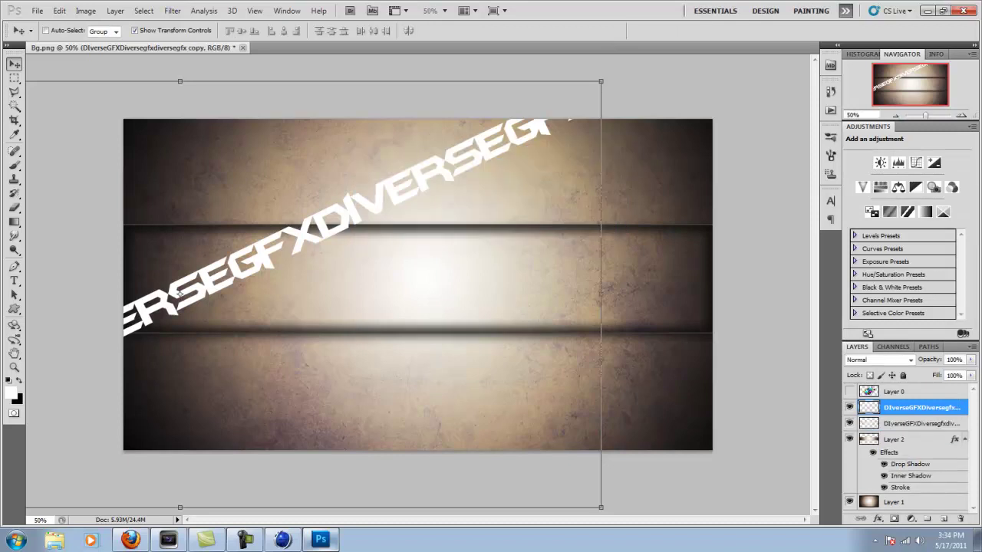
pyautogui.moveTo(180, 293); pyautogui.dragTo(285, 279)
pyautogui.rightClick(920, 408)
pyautogui.click(886, 376)
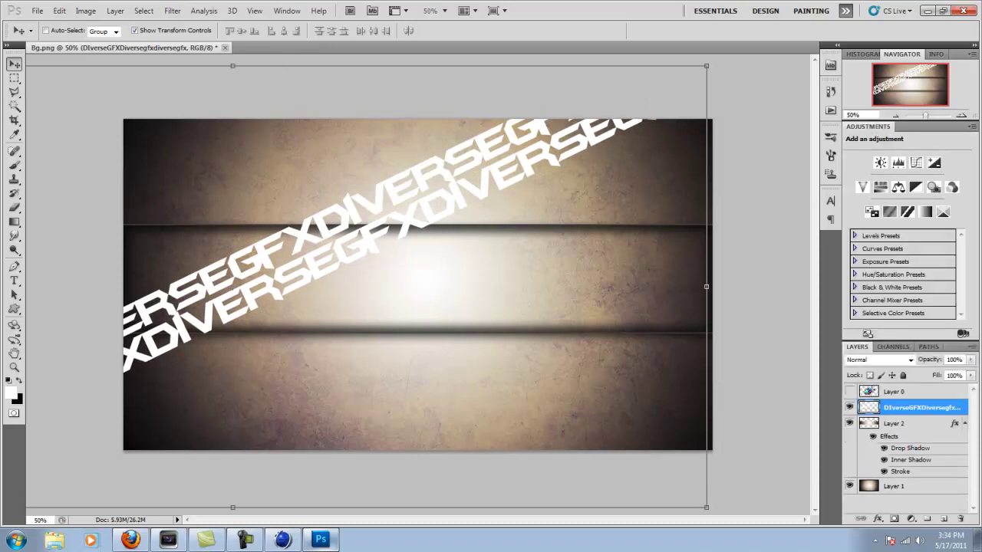
# Duplicate the two-line text layer and place the copy beneath it as the third and fourth diagonal lines.
pyautogui.rightClick(917, 407)
pyautogui.click(890, 155)
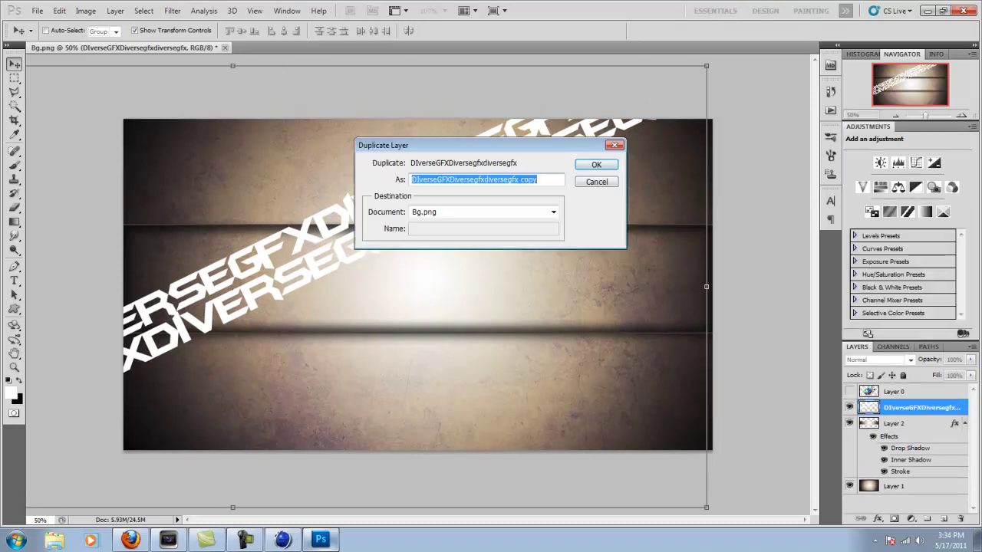
pyautogui.click(595, 165)
pyautogui.moveTo(537, 184); pyautogui.dragTo(670, 193)
pyautogui.hotkey('ctrl', 't')
# Duplicate the lower pair of text lines, place the copy below them, and merge all text lines into one layer.
pyautogui.rightClick(920, 408)
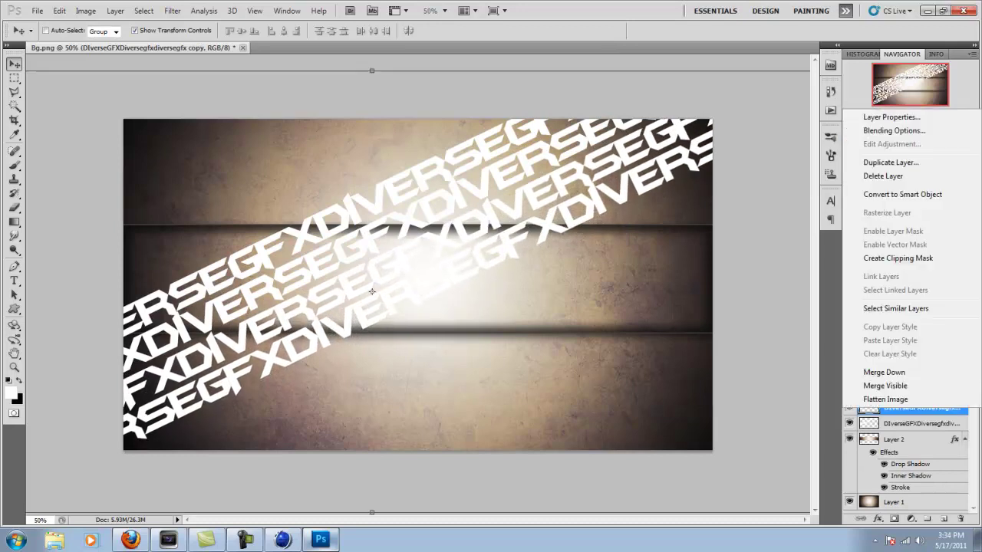
pyautogui.click(890, 161)
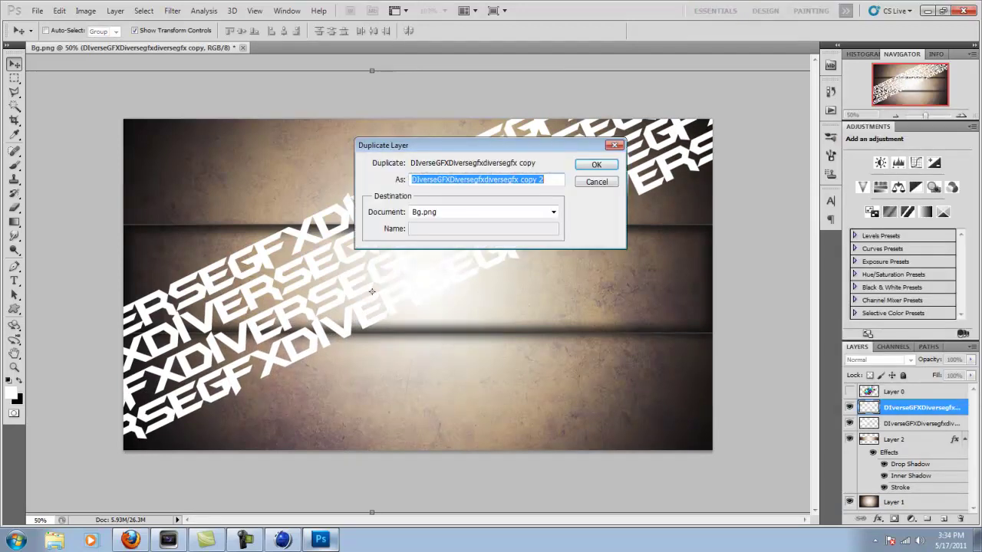
pyautogui.click(596, 165)
pyautogui.moveTo(372, 291); pyautogui.dragTo(467, 315)
pyautogui.rightClick(920, 407)
pyautogui.click(883, 369)
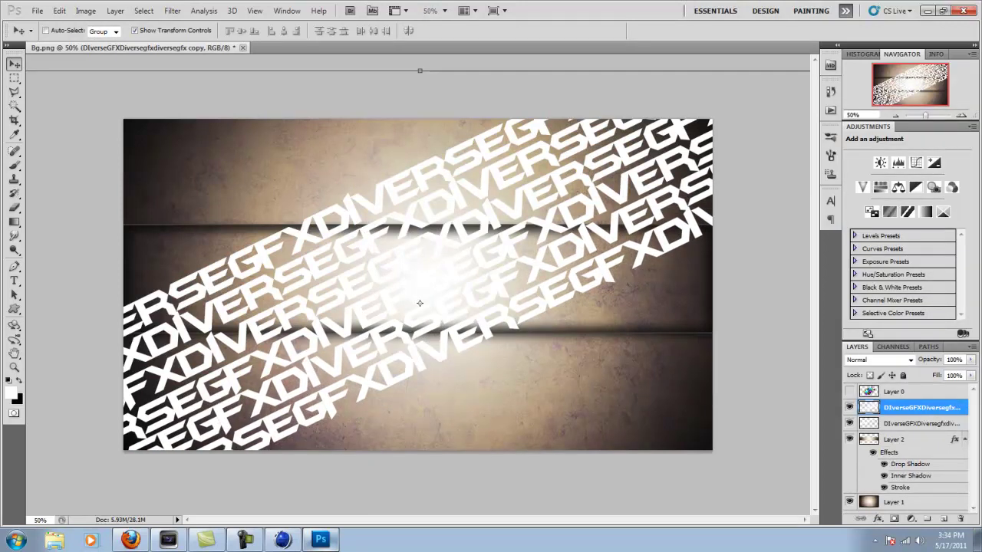
pyautogui.rightClick(920, 407)
pyautogui.click(884, 370)
# Duplicate the merged text block and place the copy so its lines fill the lower-right part of the canvas.
pyautogui.rightClick(920, 407)
pyautogui.click(891, 162)
pyautogui.click(610, 162)
pyautogui.moveTo(383, 306); pyautogui.dragTo(453, 353)
# Duplicate the text block again and place the new copy over the empty upper-left part of the canvas.
pyautogui.rightClick(920, 407)
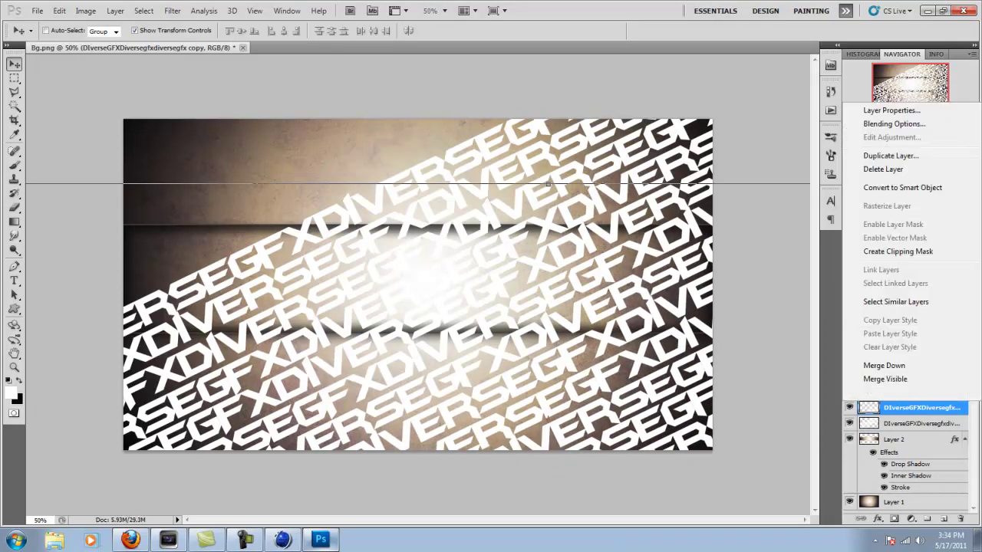
pyautogui.click(890, 157)
pyautogui.click(596, 165)
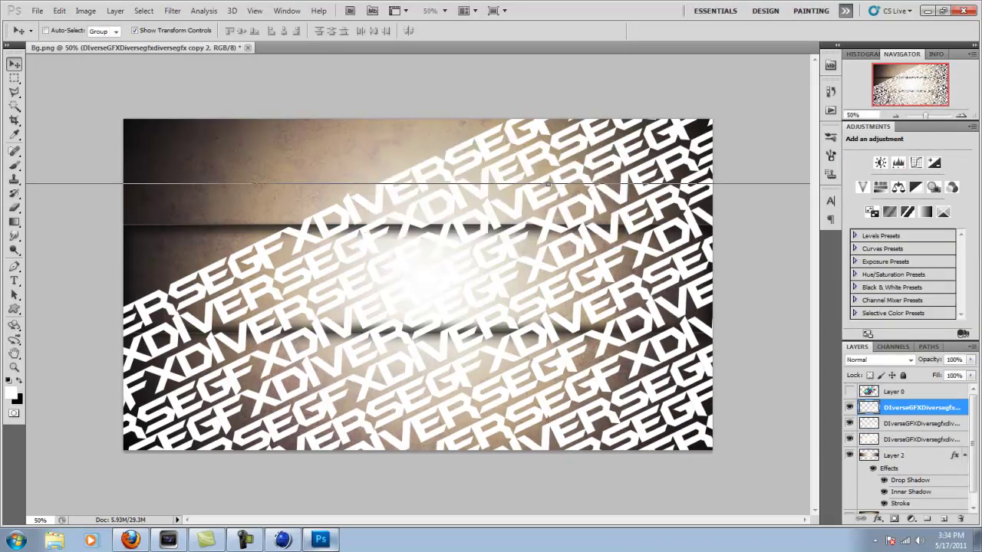
pyautogui.moveTo(444, 296); pyautogui.dragTo(274, 188)
# Merge the text copies into a single layer and clip it to the strip on Layer 2.
pyautogui.rightClick(920, 407)
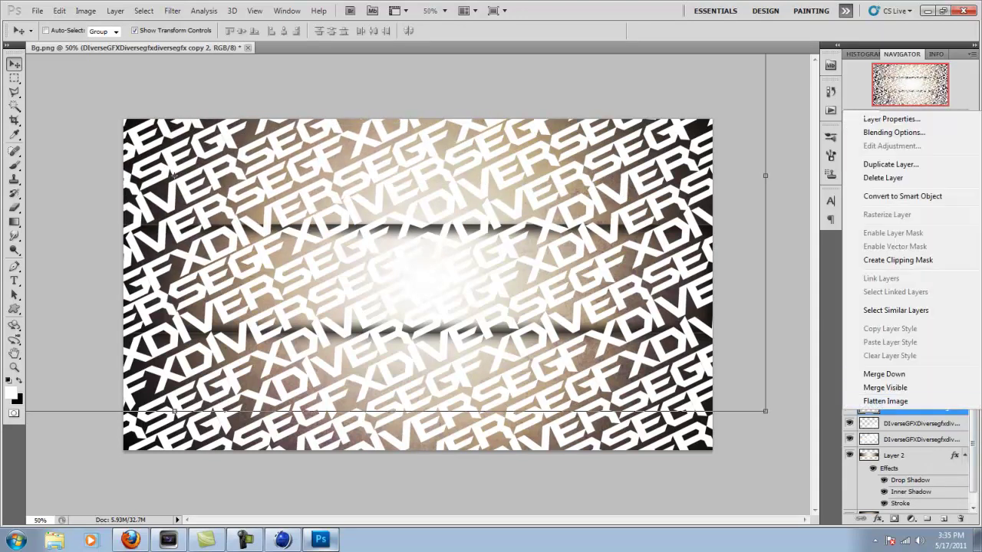
pyautogui.click(882, 230)
pyautogui.rightClick(920, 408)
pyautogui.click(874, 177)
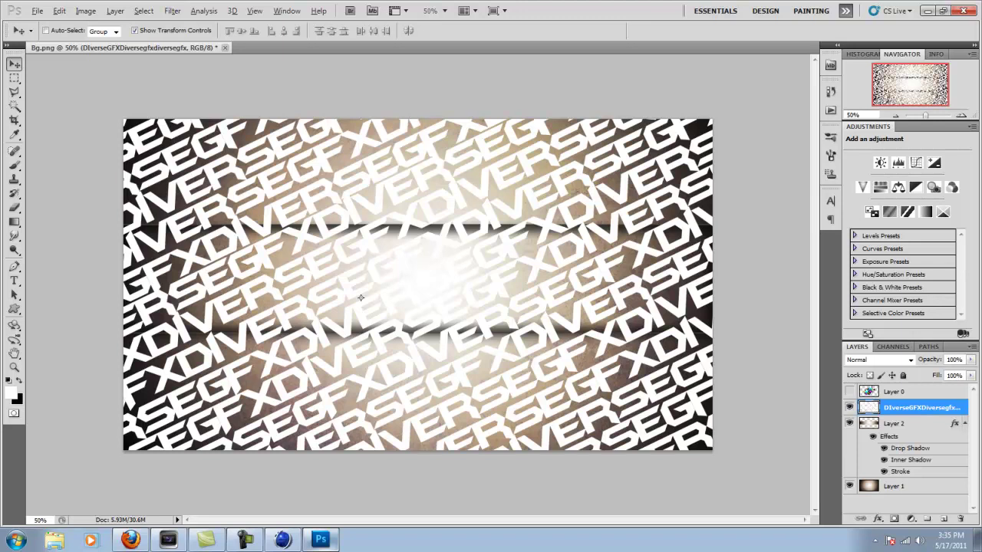
pyautogui.hotkey('ctrl', 'alt', 'g')
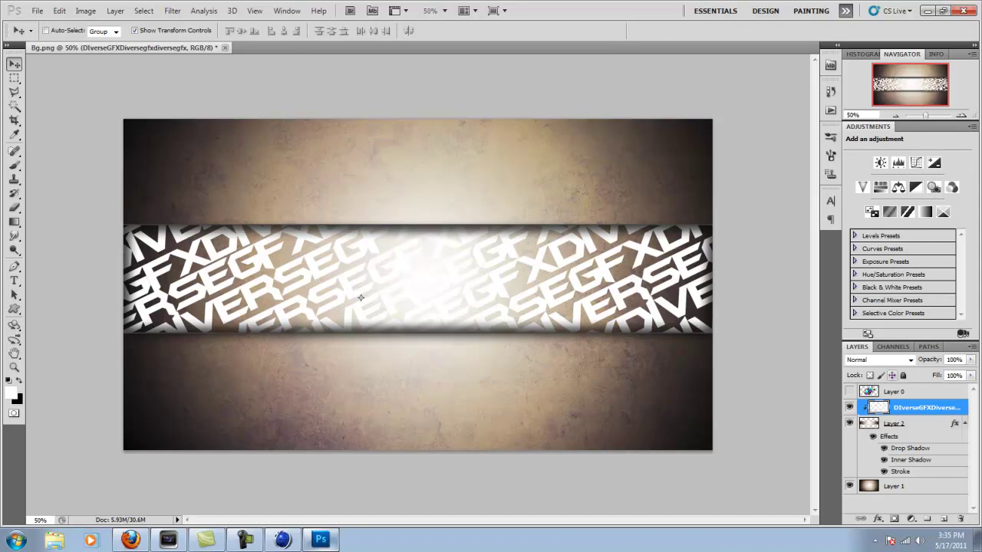
# Try the Overlay, Soft Light and Hard Mix blend modes on the clipped text layer and return it to Normal.
pyautogui.click(911, 360)
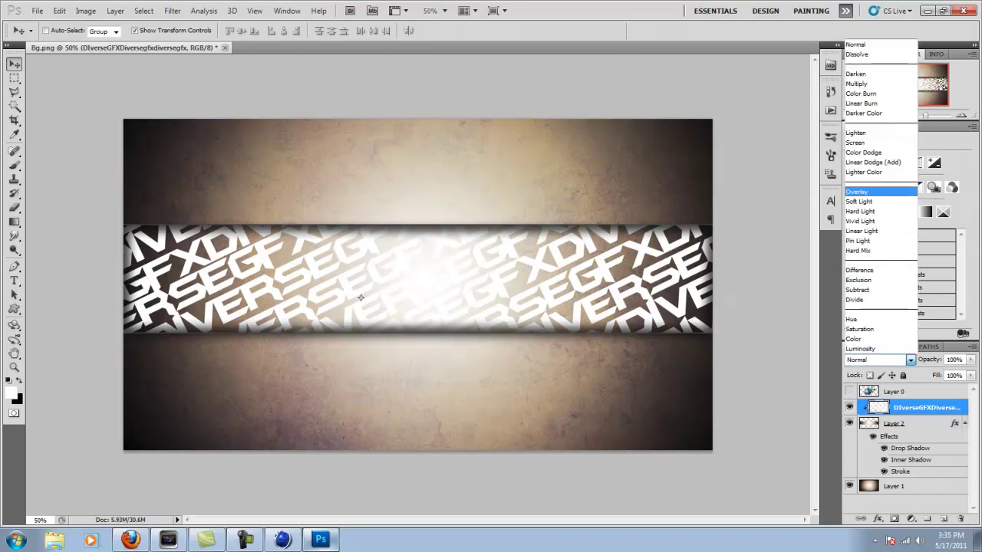
pyautogui.click(857, 191)
pyautogui.click(910, 360)
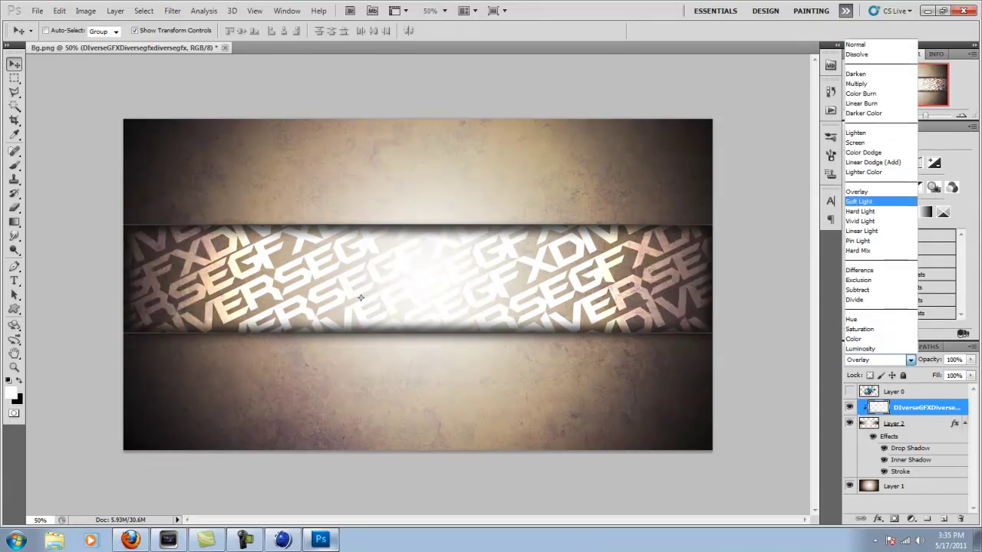
pyautogui.click(858, 201)
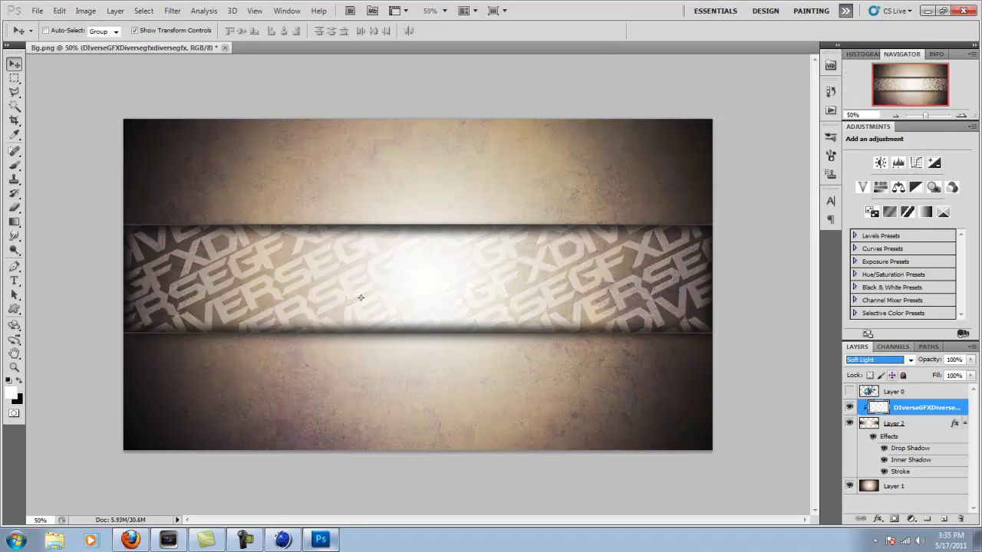
pyautogui.click(910, 359)
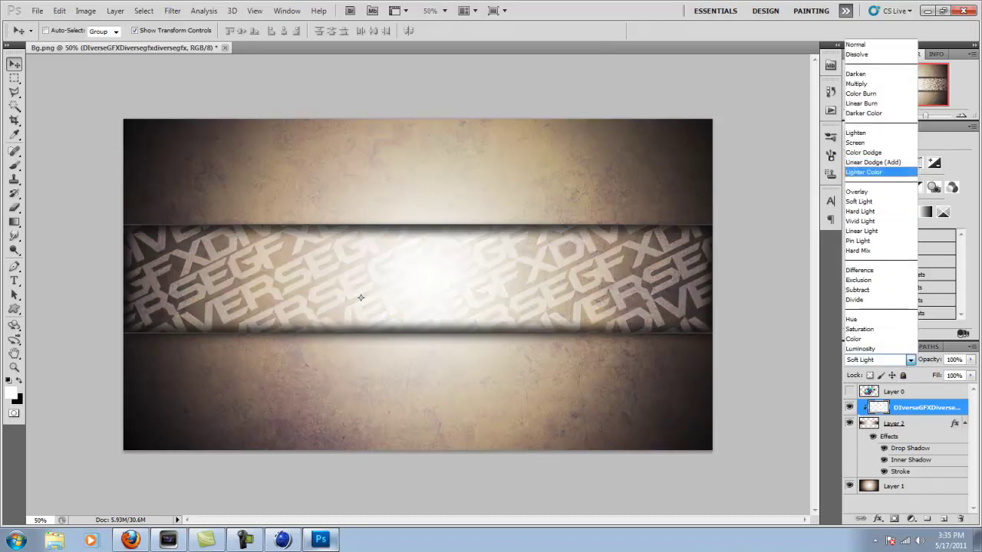
pyautogui.click(857, 251)
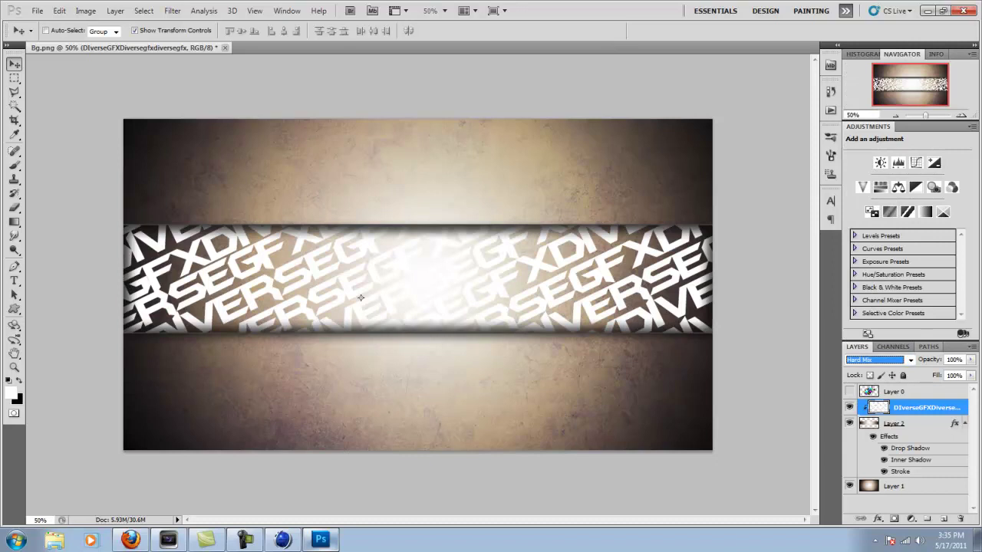
pyautogui.click(910, 360)
pyautogui.click(858, 45)
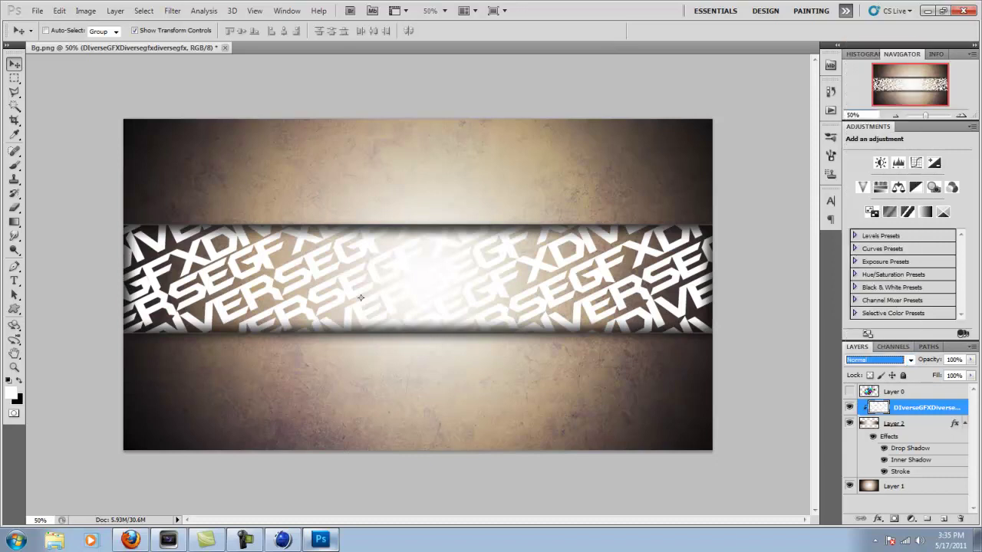
# Set the clipped text layer's blend mode to Soft Light and make the 3D render on Layer 0 visible.
pyautogui.click(910, 360)
pyautogui.click(857, 201)
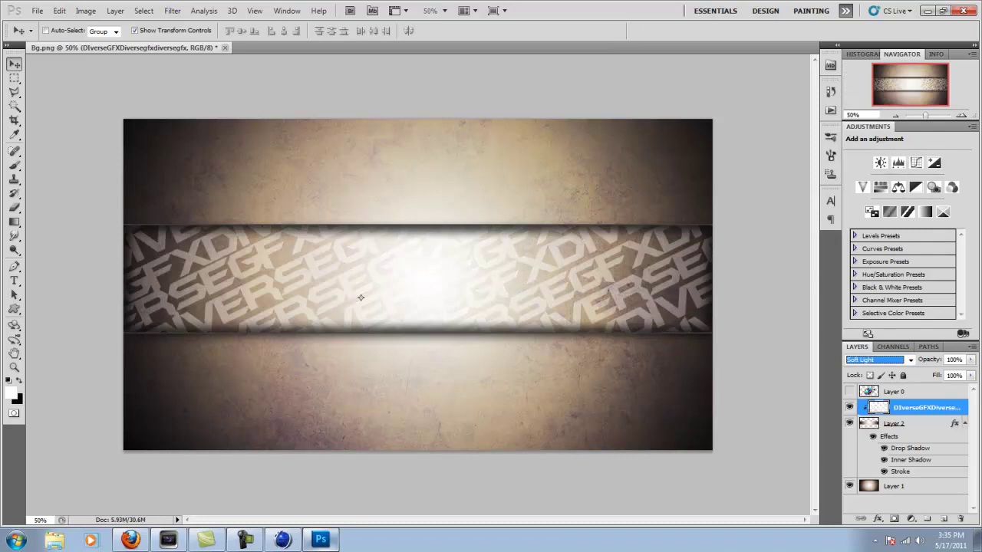
pyautogui.click(849, 391)
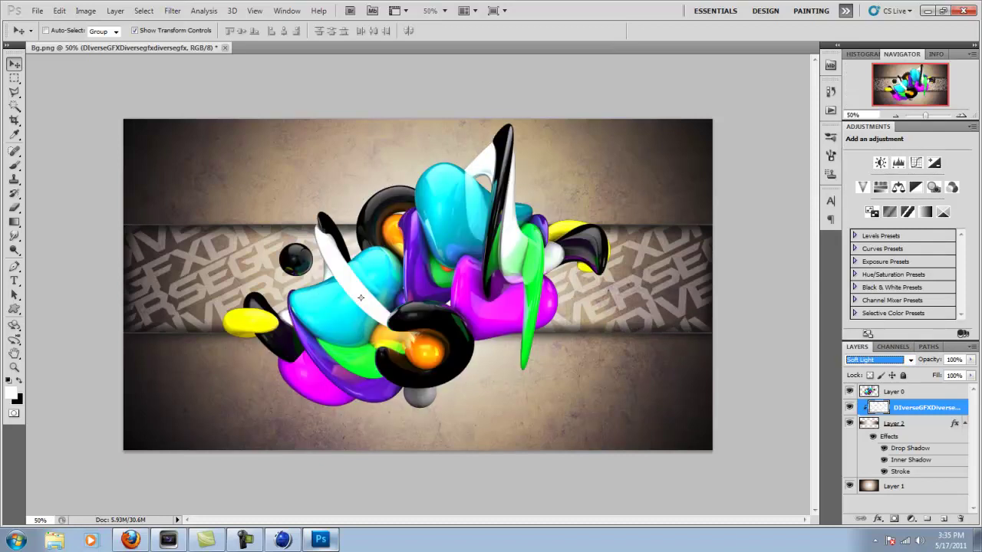
pyautogui.press('r')
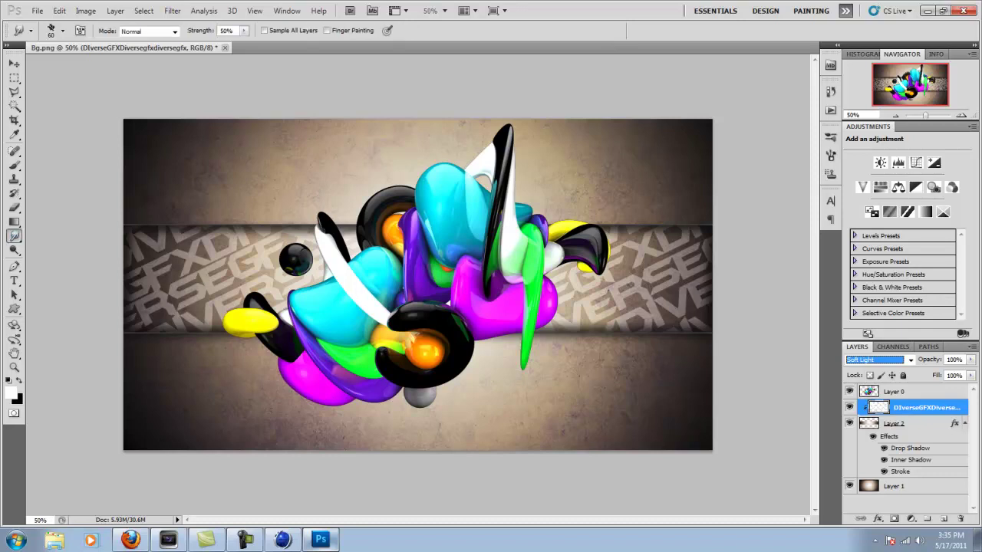
# Choose the 23 px spatter brush tip for the Smudge tool and enlarge it to about 98 px.
pyautogui.click(63, 31)
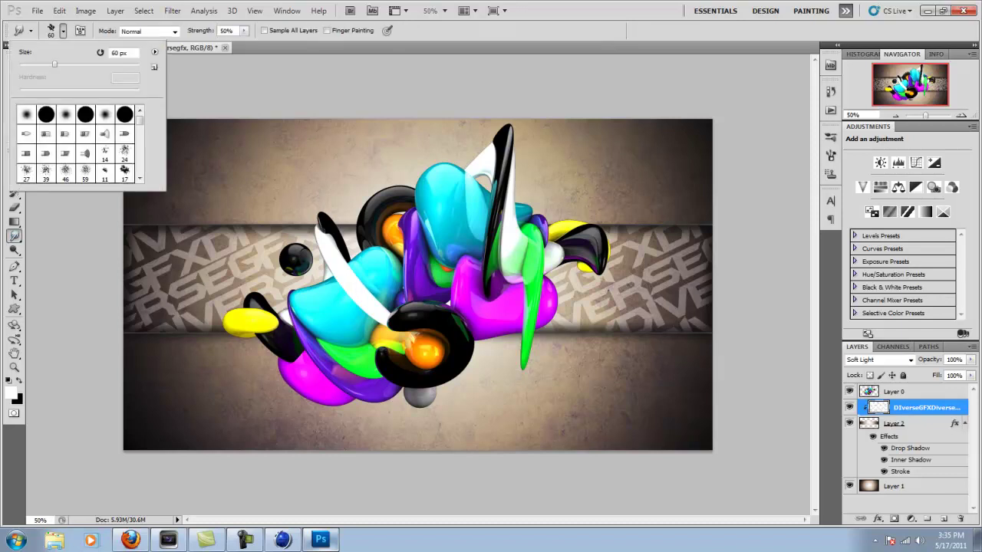
pyautogui.moveTo(139, 120); pyautogui.dragTo(139, 123)
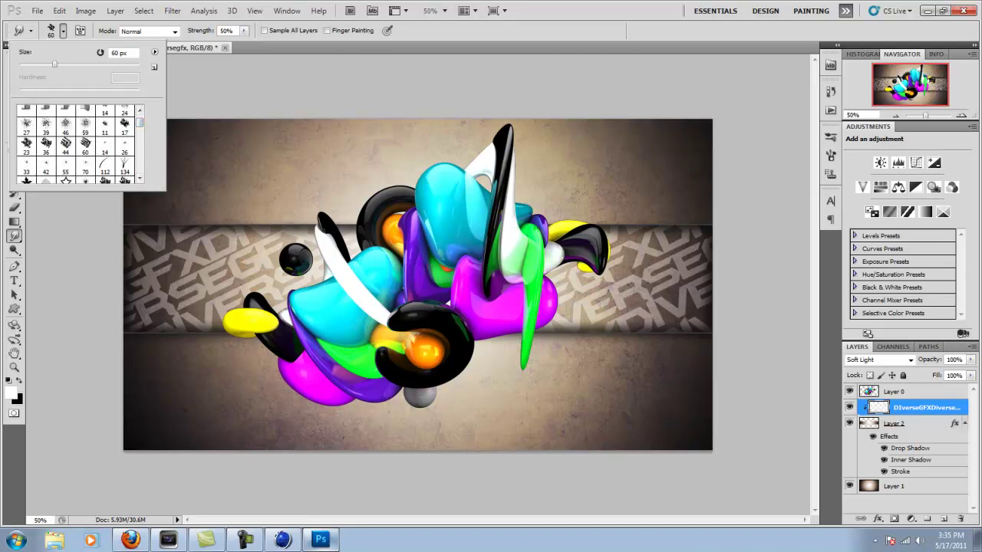
pyautogui.moveTo(139, 123); pyautogui.dragTo(140, 132)
pyautogui.scroll(5, 81, 144)
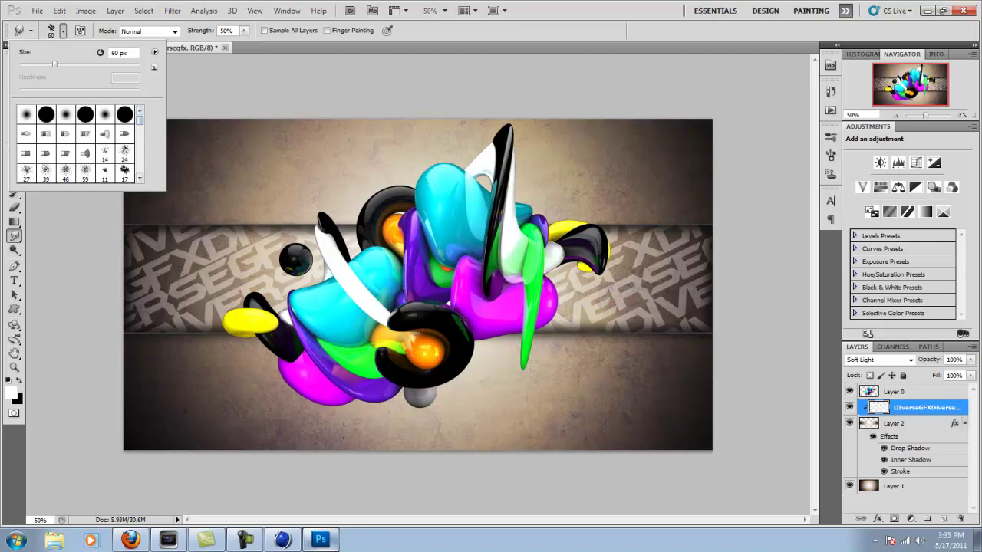
pyautogui.scroll(-2, 81, 144)
pyautogui.click(46, 160)
pyautogui.click(27, 162)
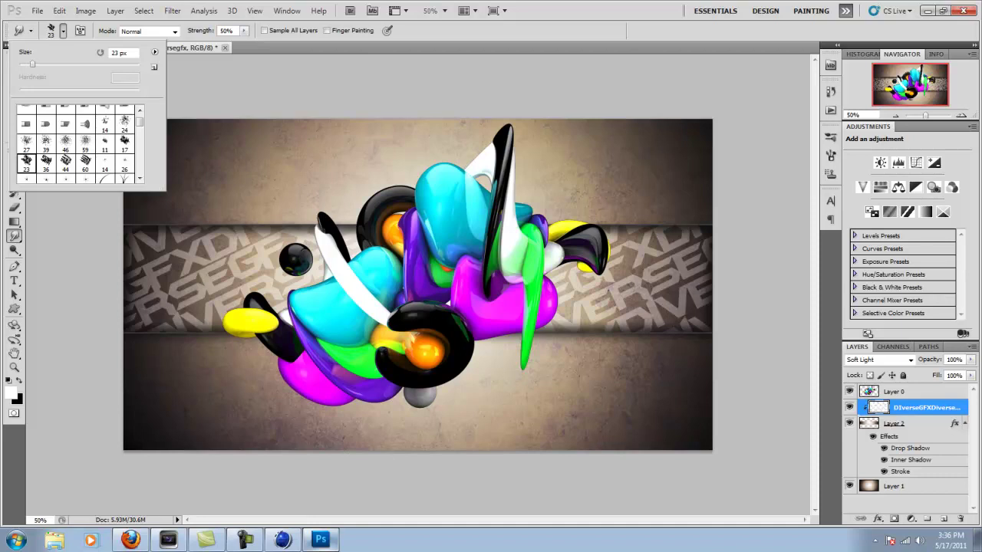
pyautogui.moveTo(32, 64); pyautogui.dragTo(77, 64)
# Smudge the upper and right-hand edges of the 3D render on Layer 0 outward into ragged, pointed wisps.
pyautogui.click(896, 392)
pyautogui.moveTo(302, 296)
pyautogui.mouseDown()
pyautogui.moveTo(278, 282)
pyautogui.moveTo(296, 269)
pyautogui.mouseUp()
pyautogui.moveTo(299, 262)
pyautogui.mouseDown()
pyautogui.moveTo(280, 238)
pyautogui.moveTo(317, 205)
pyautogui.mouseUp()
pyautogui.moveTo(381, 214)
pyautogui.mouseDown()
pyautogui.moveTo(368, 195)
pyautogui.moveTo(399, 188)
pyautogui.moveTo(514, 121)
pyautogui.mouseUp()
pyautogui.moveTo(509, 204); pyautogui.dragTo(523, 186)
pyautogui.moveTo(523, 224); pyautogui.dragTo(543, 203)
pyautogui.moveTo(551, 239); pyautogui.dragTo(587, 214)
pyautogui.moveTo(592, 239); pyautogui.dragTo(614, 223)
pyautogui.moveTo(594, 260); pyautogui.dragTo(612, 282)
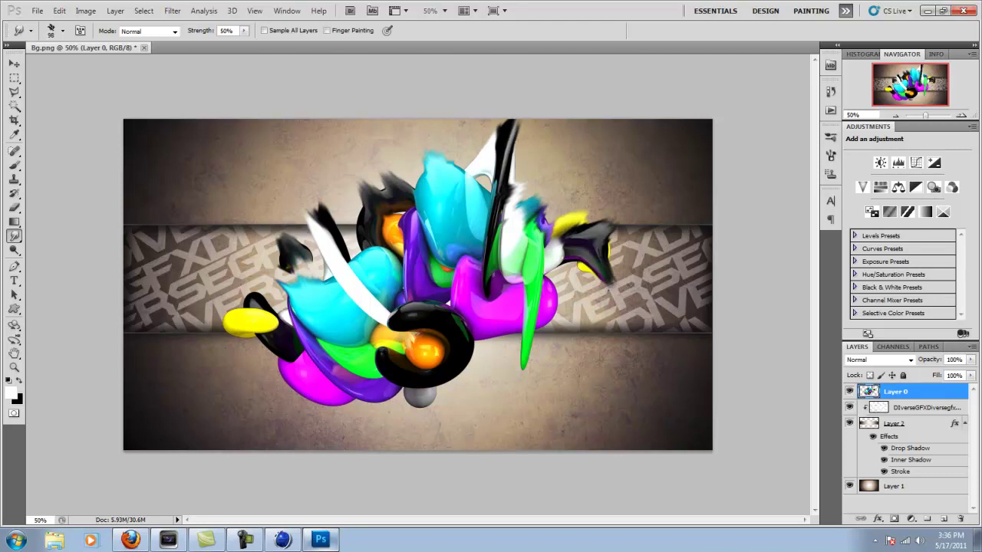
# Smudge the render's lower and left-hand edges outward, and stretch the tip of the black-and-white spike upward.
pyautogui.moveTo(548, 271); pyautogui.dragTo(560, 299)
pyautogui.moveTo(500, 304)
pyautogui.mouseDown()
pyautogui.moveTo(545, 342)
pyautogui.moveTo(524, 378)
pyautogui.mouseUp()
pyautogui.moveTo(471, 330); pyautogui.dragTo(476, 360)
pyautogui.moveTo(424, 359); pyautogui.dragTo(426, 419)
pyautogui.moveTo(448, 370); pyautogui.dragTo(459, 387)
pyautogui.moveTo(363, 367); pyautogui.dragTo(368, 382)
pyautogui.moveTo(368, 392); pyautogui.dragTo(371, 410)
pyautogui.moveTo(301, 380)
pyautogui.mouseDown()
pyautogui.moveTo(294, 403)
pyautogui.moveTo(304, 413)
pyautogui.mouseUp()
pyautogui.moveTo(342, 393); pyautogui.dragTo(346, 412)
pyautogui.moveTo(291, 374); pyautogui.dragTo(273, 381)
pyautogui.moveTo(261, 336); pyautogui.dragTo(209, 316)
pyautogui.moveTo(251, 300); pyautogui.dragTo(244, 283)
pyautogui.moveTo(278, 319); pyautogui.dragTo(265, 294)
pyautogui.moveTo(285, 290)
pyautogui.mouseDown()
pyautogui.moveTo(276, 276)
pyautogui.moveTo(270, 287)
pyautogui.mouseUp()
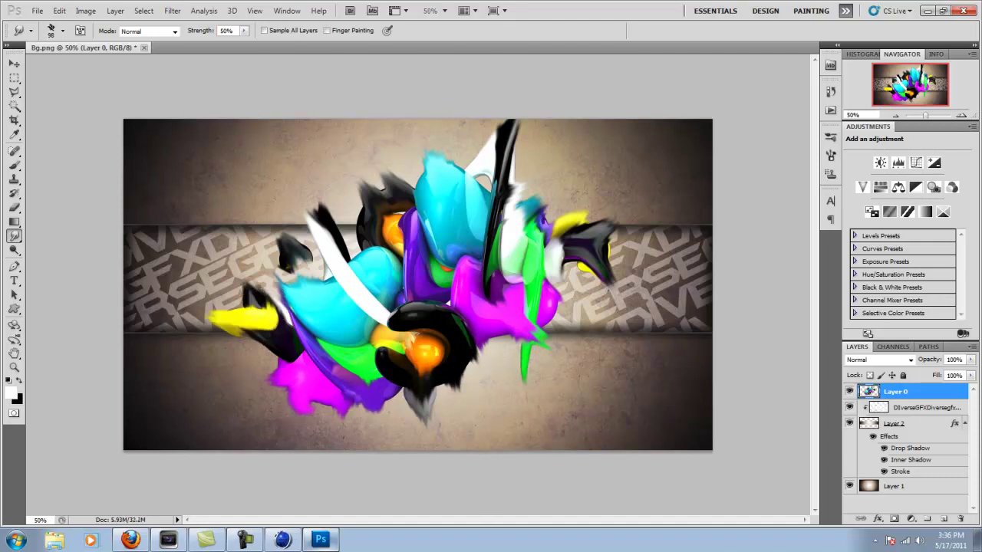
pyautogui.moveTo(362, 267); pyautogui.dragTo(346, 246)
pyautogui.moveTo(323, 218); pyautogui.dragTo(311, 190)
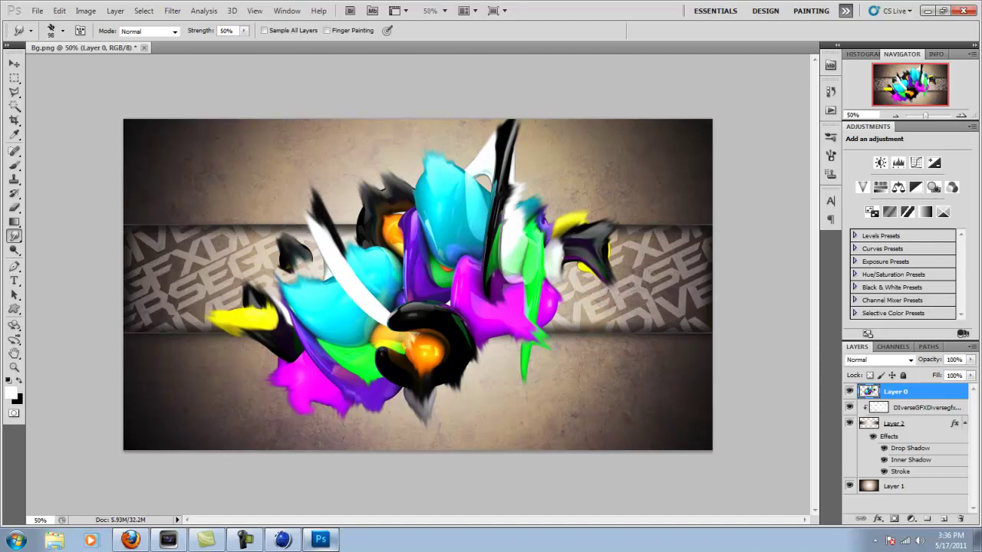
# Add the white title "ABSTRACT" in 150 pt BatmanForeverAlternate over the upper-left part of the canvas.
pyautogui.press('t')
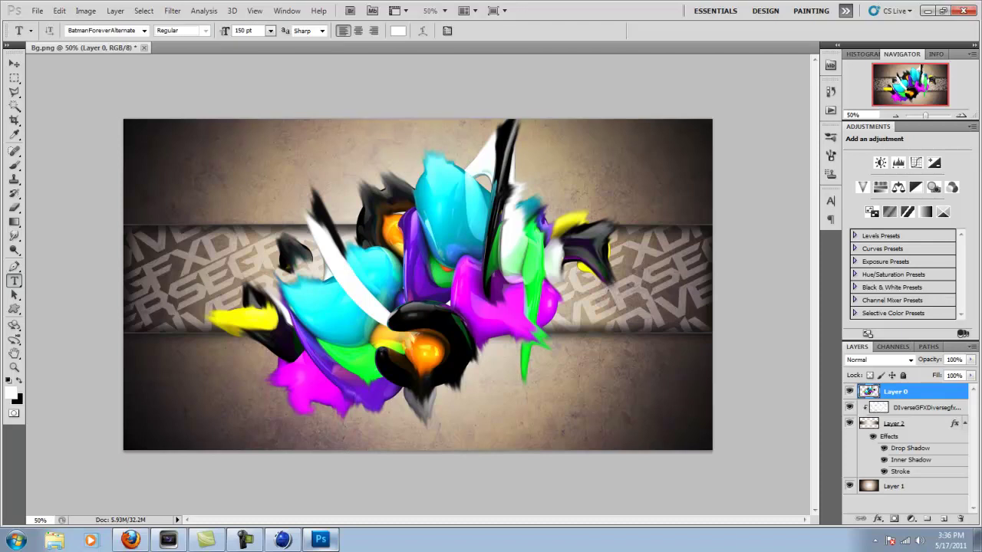
pyautogui.click(162, 169)
pyautogui.write('ABS')
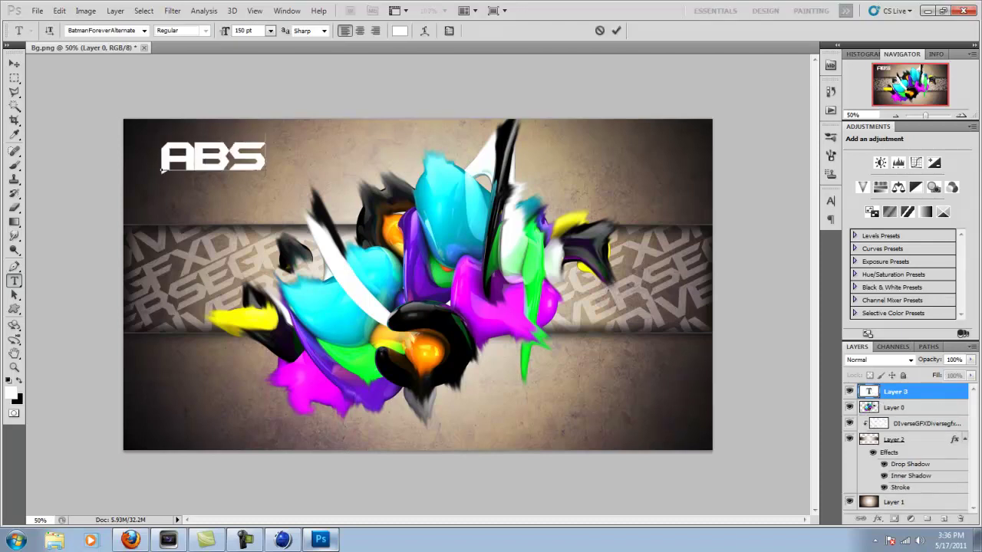
pyautogui.write('TRACT')
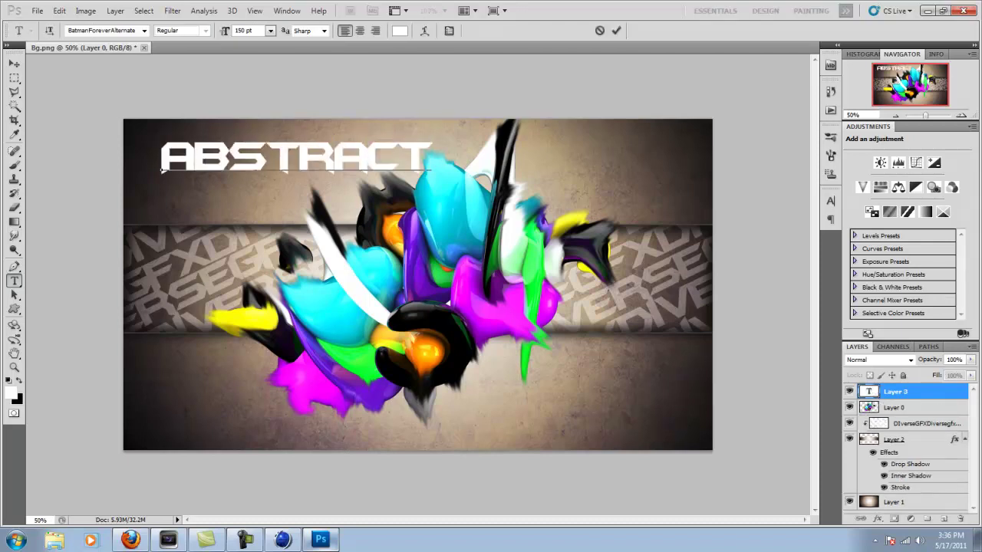
pyautogui.click(14, 64)
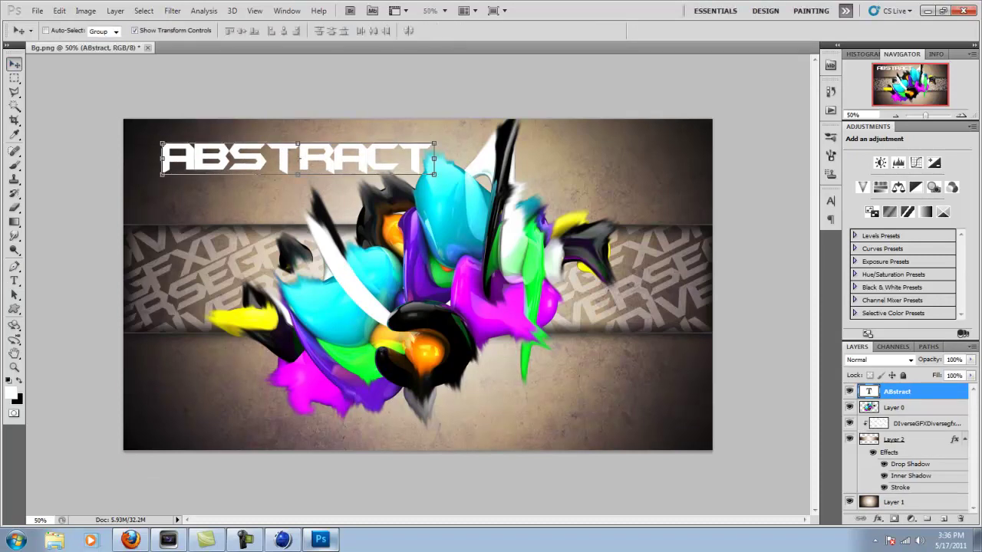
# Change the font of the whole "ABSTRACT" title to Bebas.
pyautogui.click(14, 280)
pyautogui.moveTo(368, 158); pyautogui.dragTo(431, 159)
pyautogui.hotkey('ctrl', 'a')
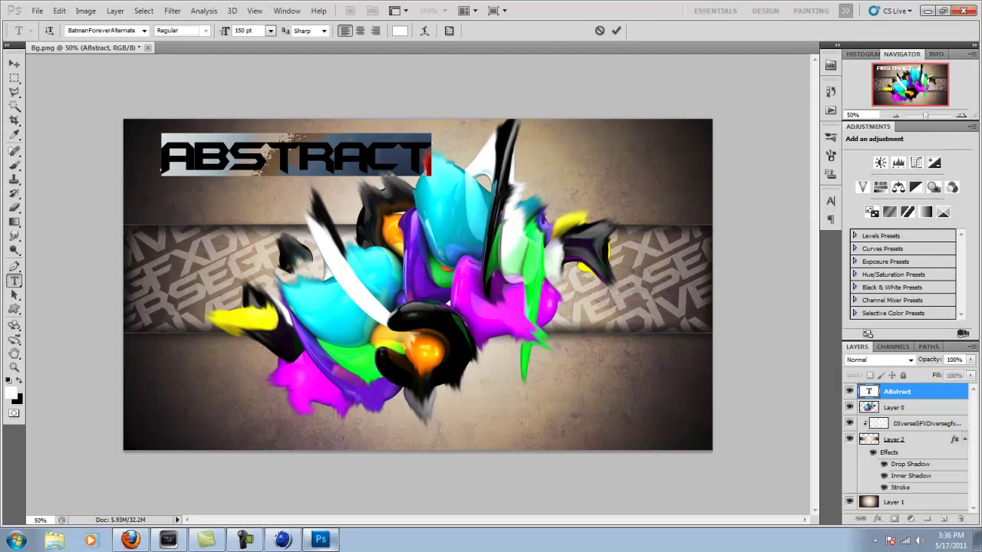
pyautogui.click(144, 30)
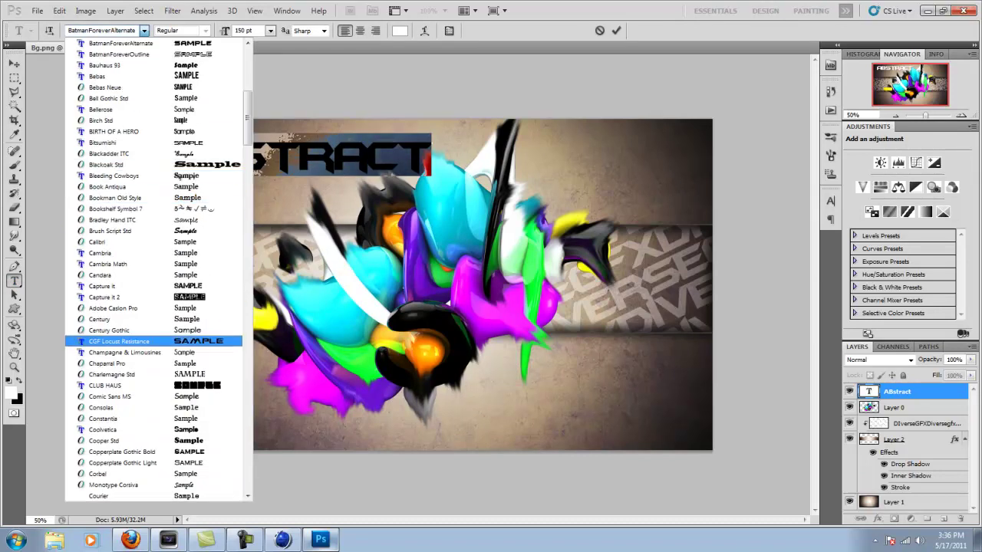
pyautogui.scroll(2, 153, 253)
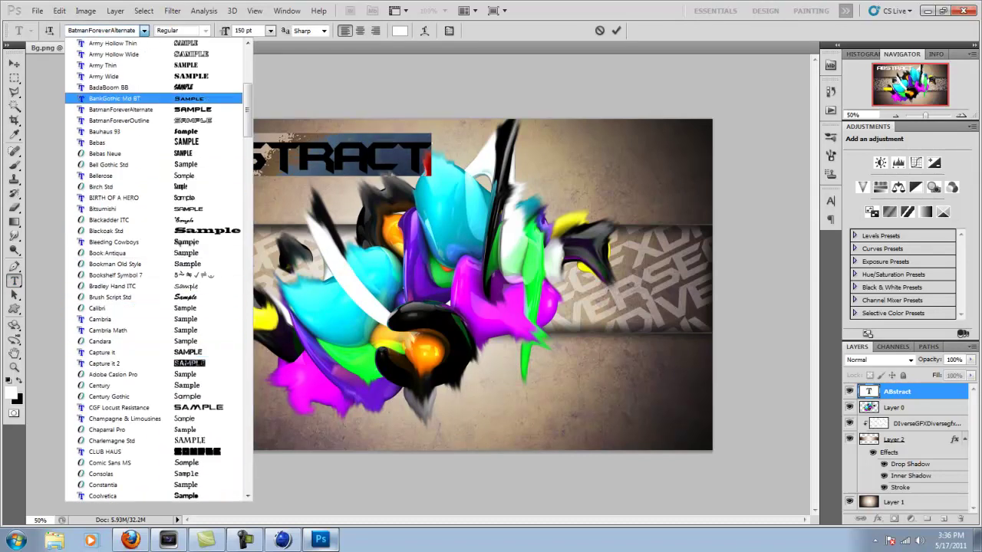
pyautogui.click(107, 142)
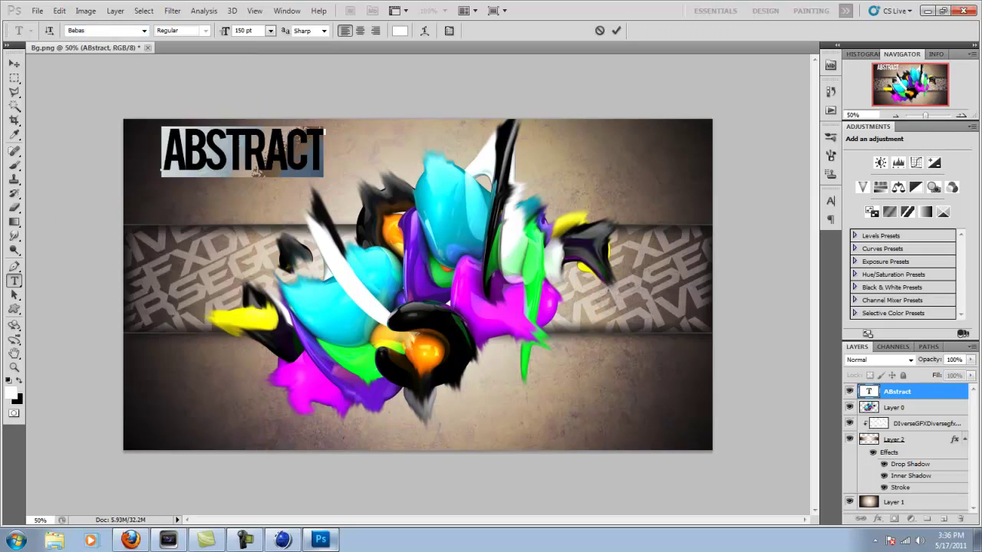
pyautogui.hotkey('ctrl', 'Return')
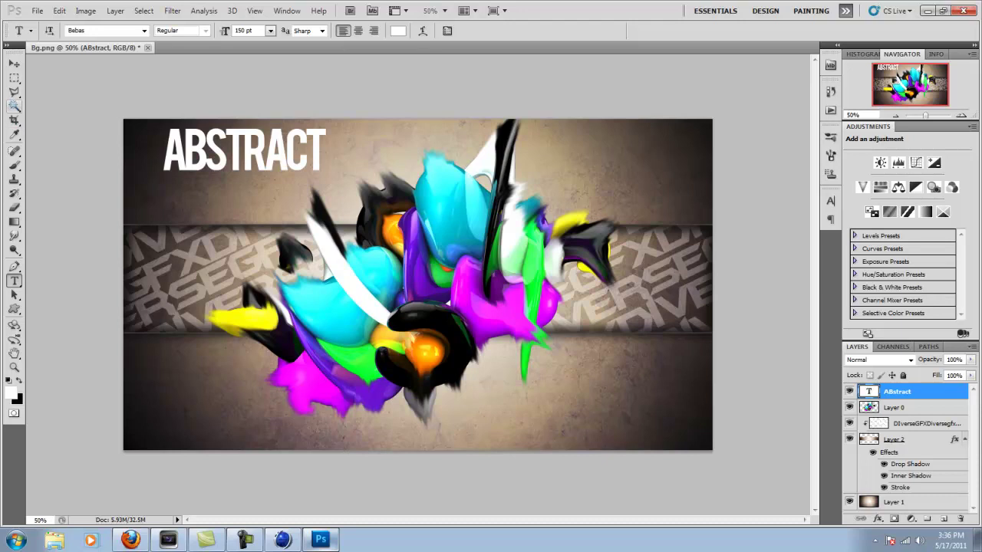
# Select all the letters of the "ABSTRACT" title together with the Magic Wand tool.
pyautogui.click(14, 106)
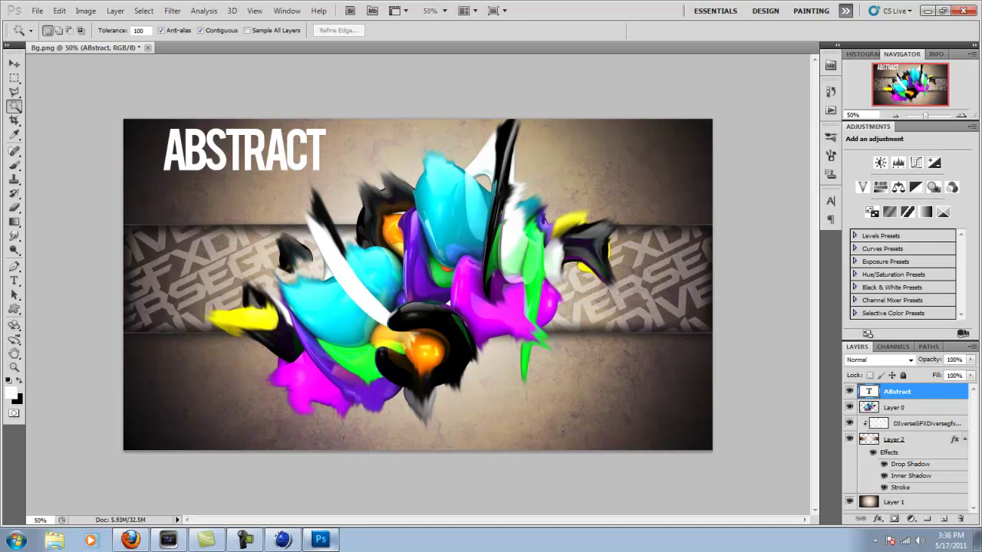
pyautogui.click(191, 150)
pyautogui.click(252, 151)
pyautogui.press('shift')
pyautogui.press('alt')
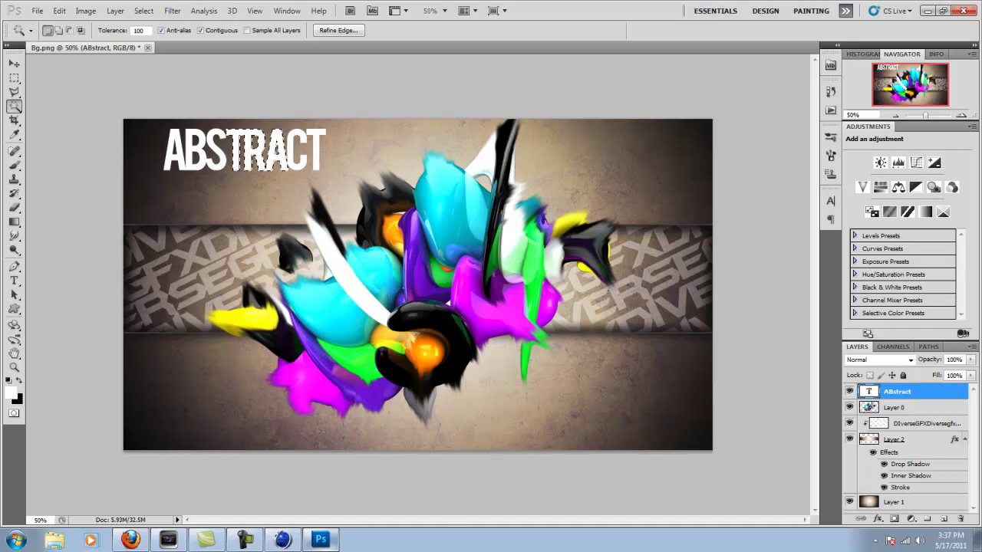
pyautogui.press('shift')
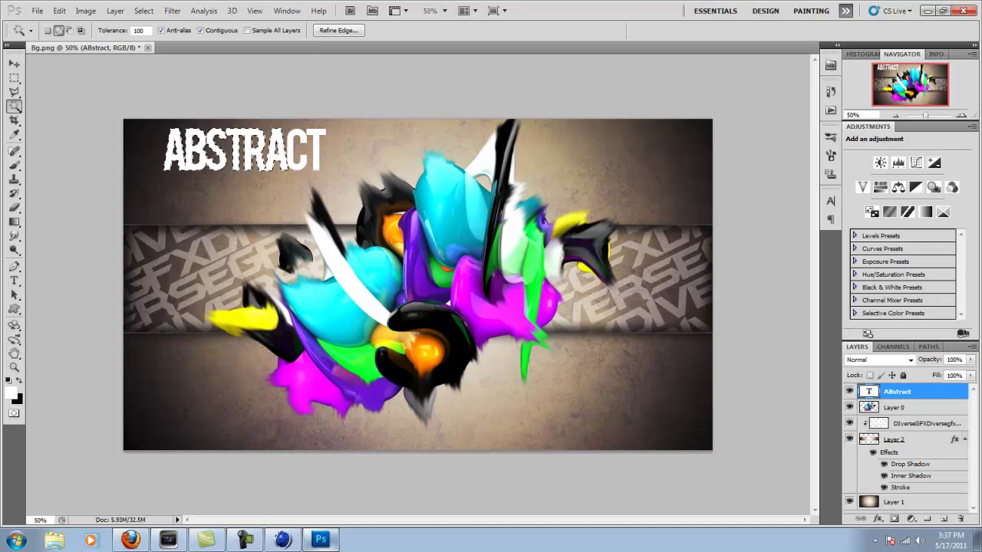
pyautogui.keyDown('shift'); pyautogui.click(316, 151); pyautogui.keyUp('shift')
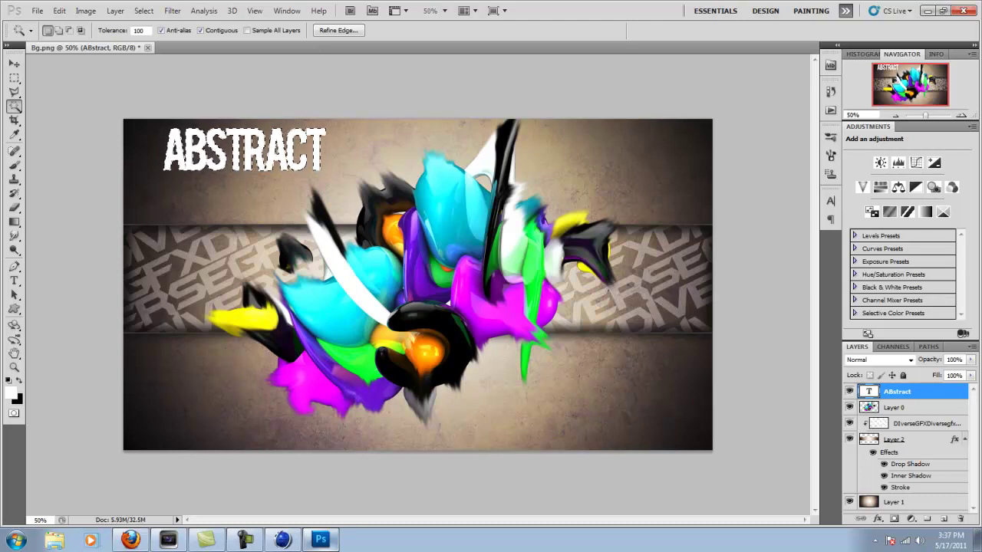
# Hide the title text layer and copy the part of background Layer 1 inside the letter selection.
pyautogui.click(895, 503)
pyautogui.click(849, 391)
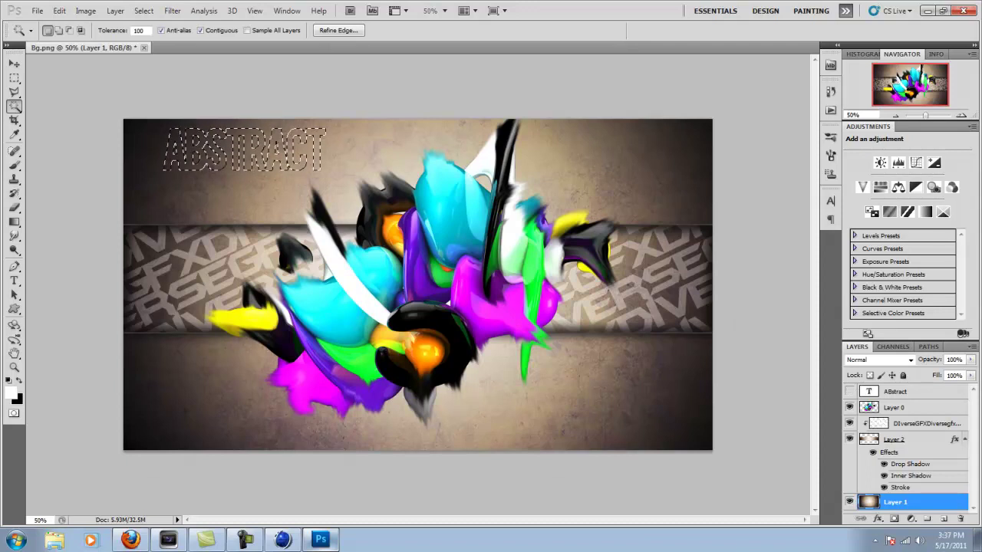
pyautogui.click(59, 11)
pyautogui.click(69, 90)
# Create a new layer above the hidden title text and paste the letter-shaped background texture onto it.
pyautogui.click(909, 392)
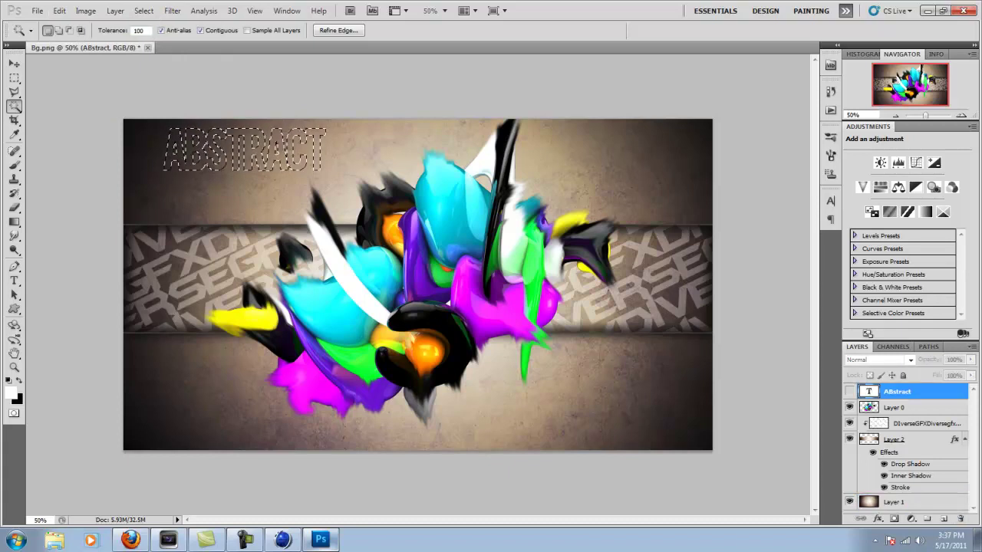
pyautogui.click(944, 520)
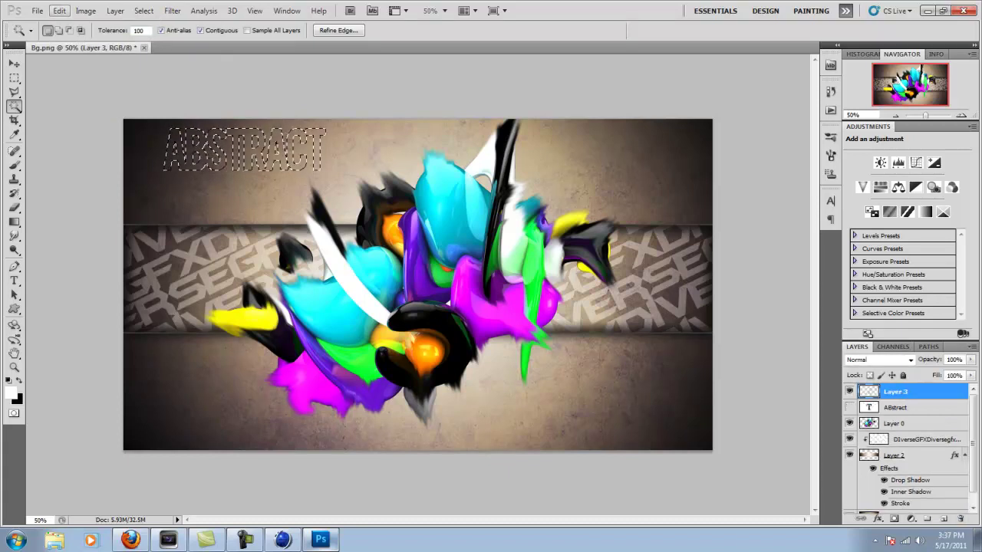
pyautogui.click(59, 11)
pyautogui.click(80, 117)
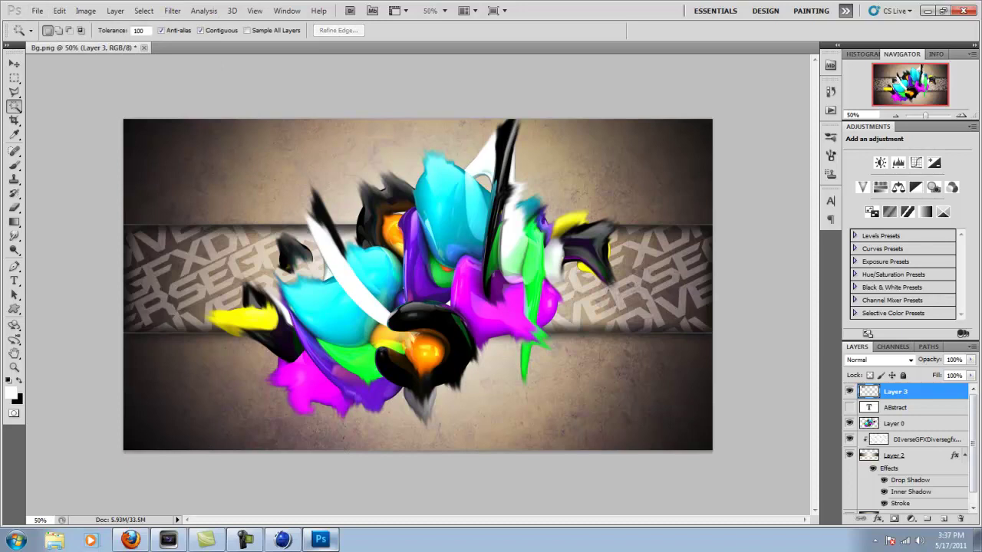
# Enable the Stroke, Inner Shadow and Drop Shadow effects for the textured lettering on Layer 3.
pyautogui.doubleClick(934, 391)
pyautogui.click(599, 320)
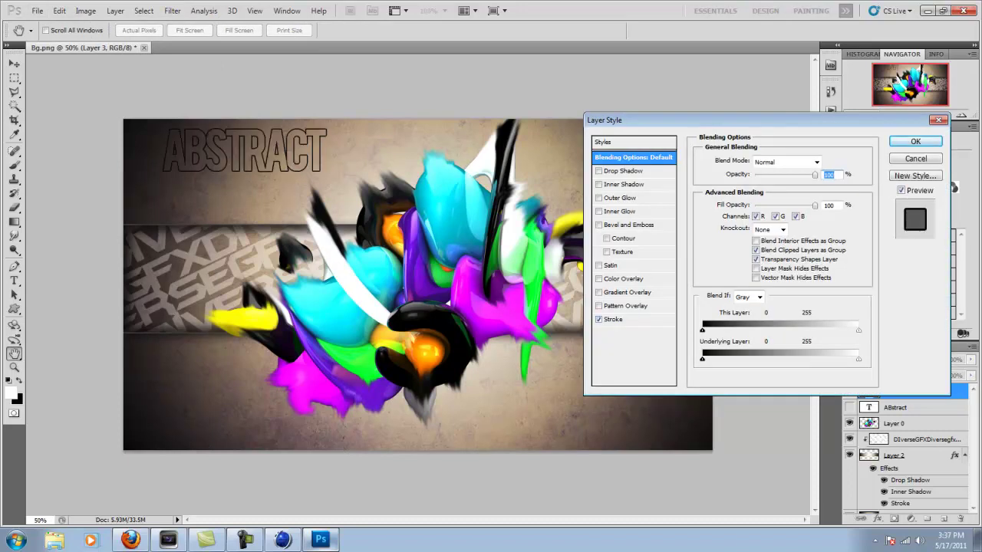
pyautogui.click(598, 184)
pyautogui.click(599, 171)
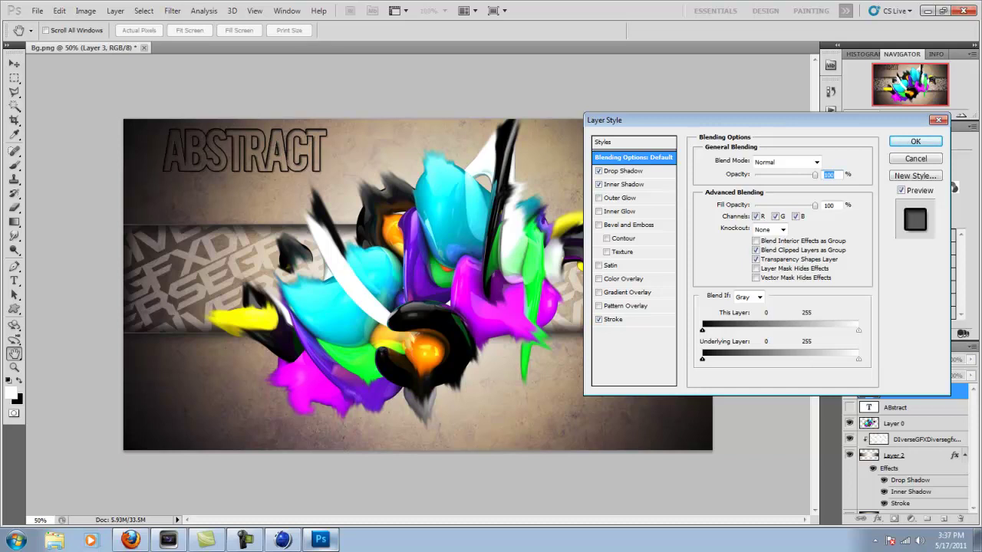
# Set the lettering's drop shadow to a distance of 0 px, a spread of 18% and a size of 7 px.
pyautogui.click(623, 171)
pyautogui.moveTo(746, 211); pyautogui.dragTo(751, 236)
pyautogui.press('Down')
pyautogui.press('Down')
pyautogui.press('Down')
pyautogui.press('Down')
pyautogui.press('Down')
pyautogui.press('Down')
pyautogui.press('Down')
pyautogui.press('Down')
pyautogui.press('Down')
pyautogui.press('Down')
pyautogui.press('Down')
pyautogui.press('Down')
pyautogui.press('Down')
pyautogui.press('Down')
pyautogui.press('Down')
pyautogui.press('Down')
pyautogui.press('Down')
pyautogui.press('Down')
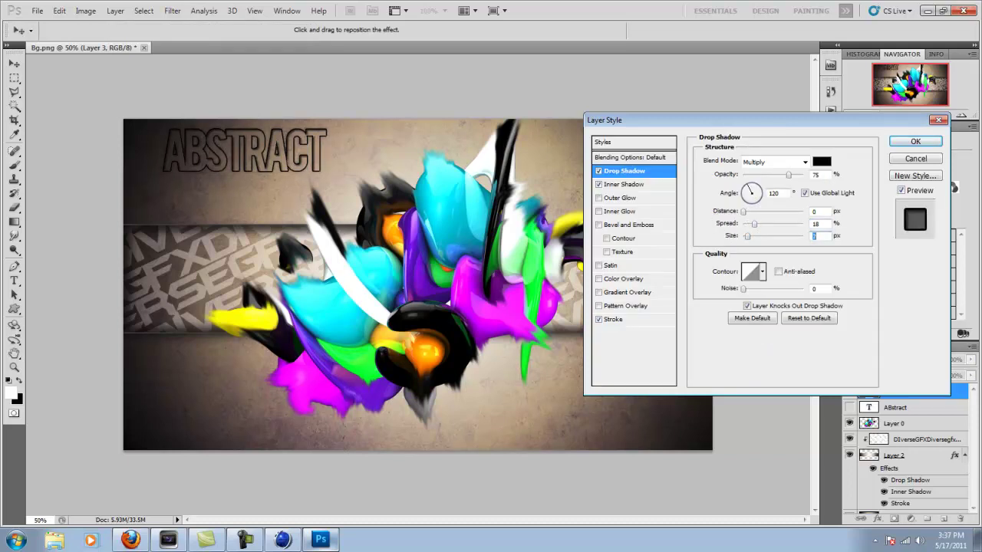
# Set the lettering's inner shadow to 17% choke and 13 px size with a slight distance, and apply the layer style.
pyautogui.click(623, 184)
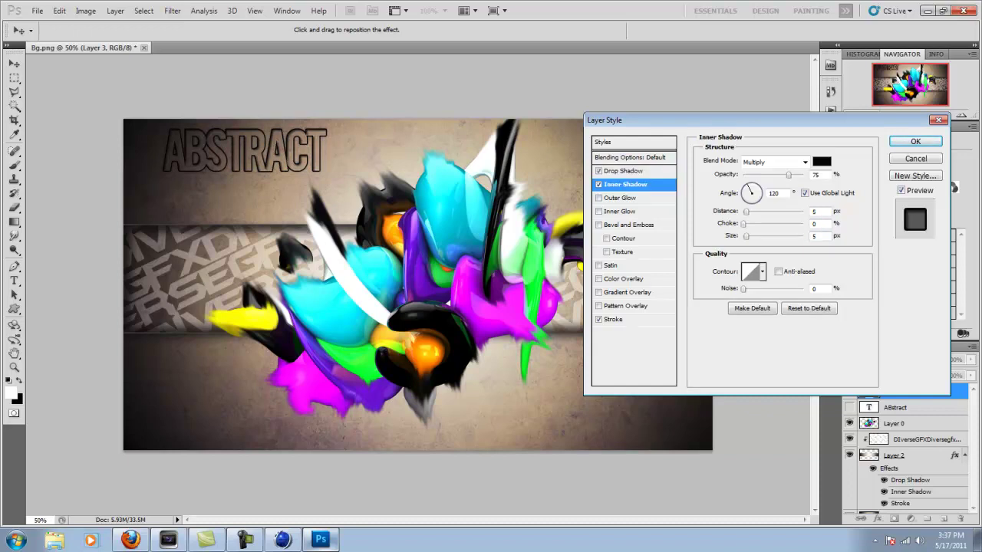
pyautogui.moveTo(746, 212); pyautogui.dragTo(753, 223)
pyautogui.press('Tab')
pyautogui.press('Up')
pyautogui.press('Up')
pyautogui.press('Up')
pyautogui.press('Up')
pyautogui.press('Up')
pyautogui.press('Up')
pyautogui.press('Up')
pyautogui.press('Up')
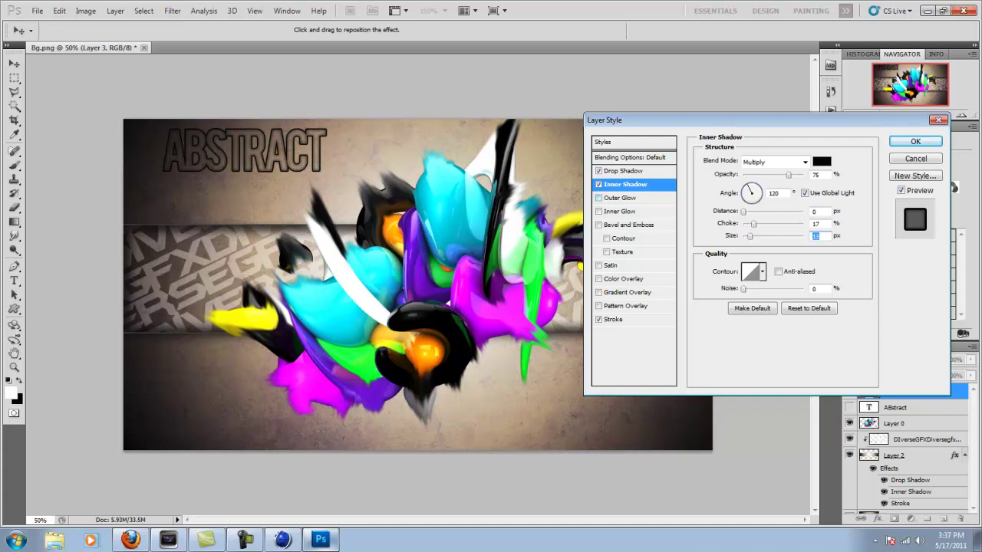
pyautogui.moveTo(743, 211); pyautogui.dragTo(745, 212)
pyautogui.click(915, 141)
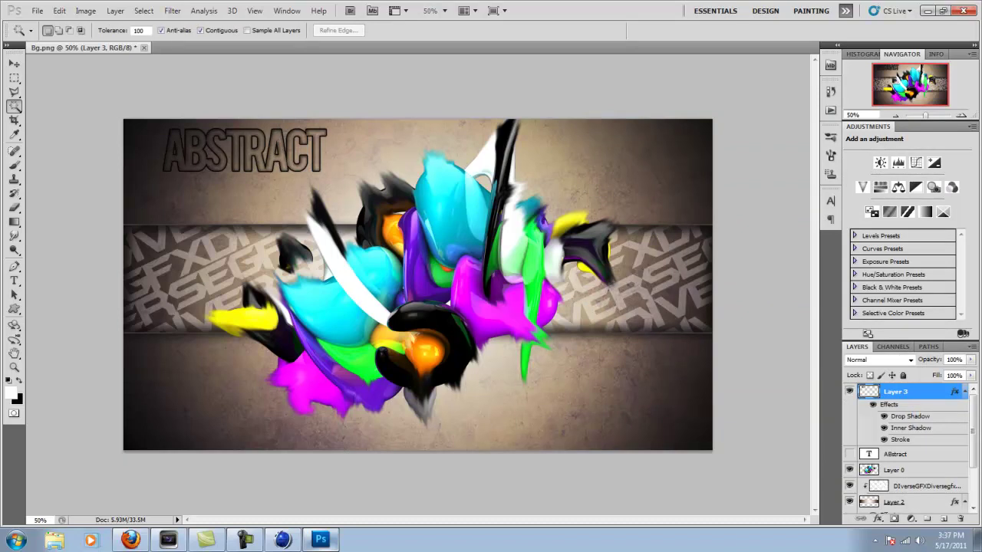